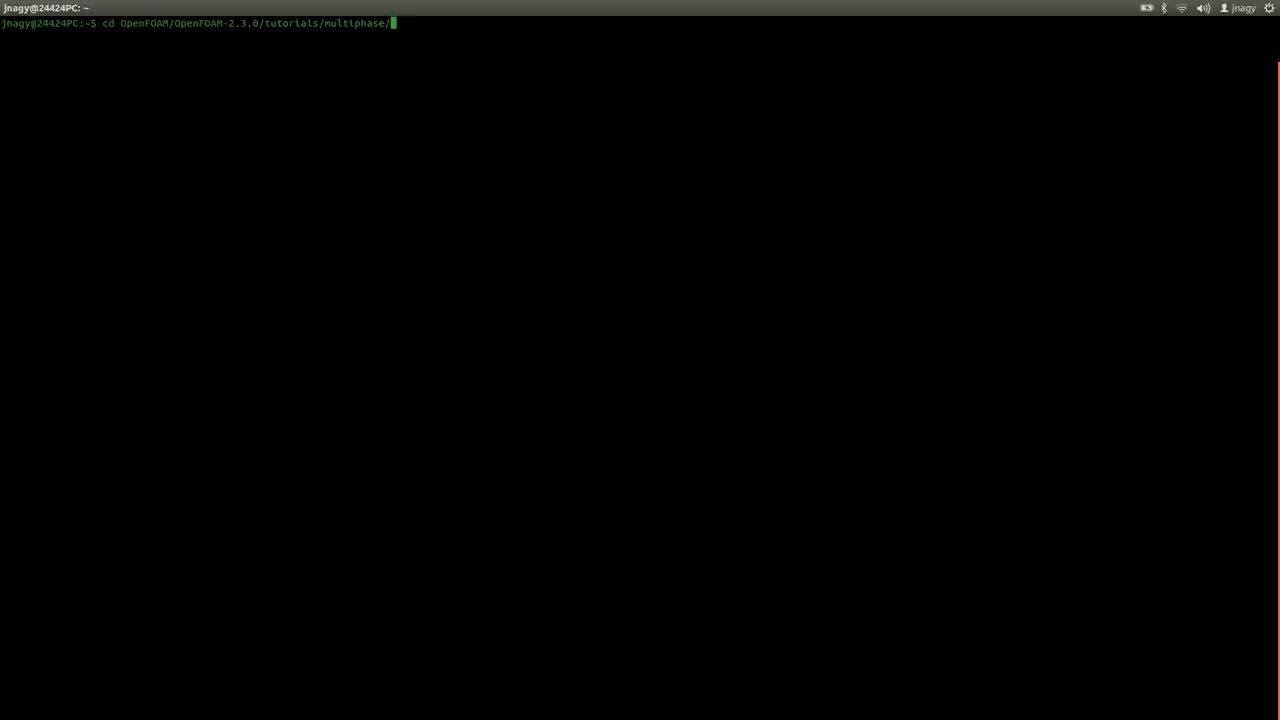
- Change to the OpenFOAM/OpenFOAM-2.3.0/tutorials/multiphase/compressibleInterFoam/laminar directory
text(comp)
key(Tab)
text(I)
key(Tab)
text(F)
key(Tab)
text(l)
key(Tab)
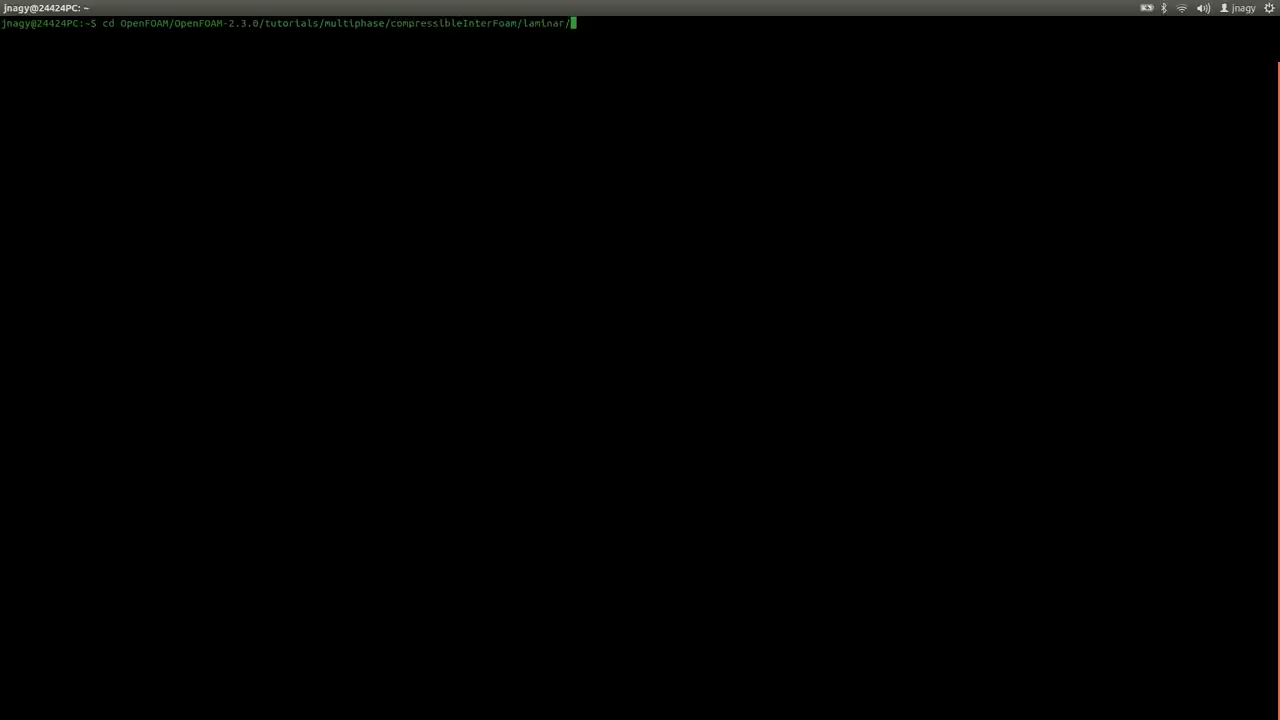
key(Return)
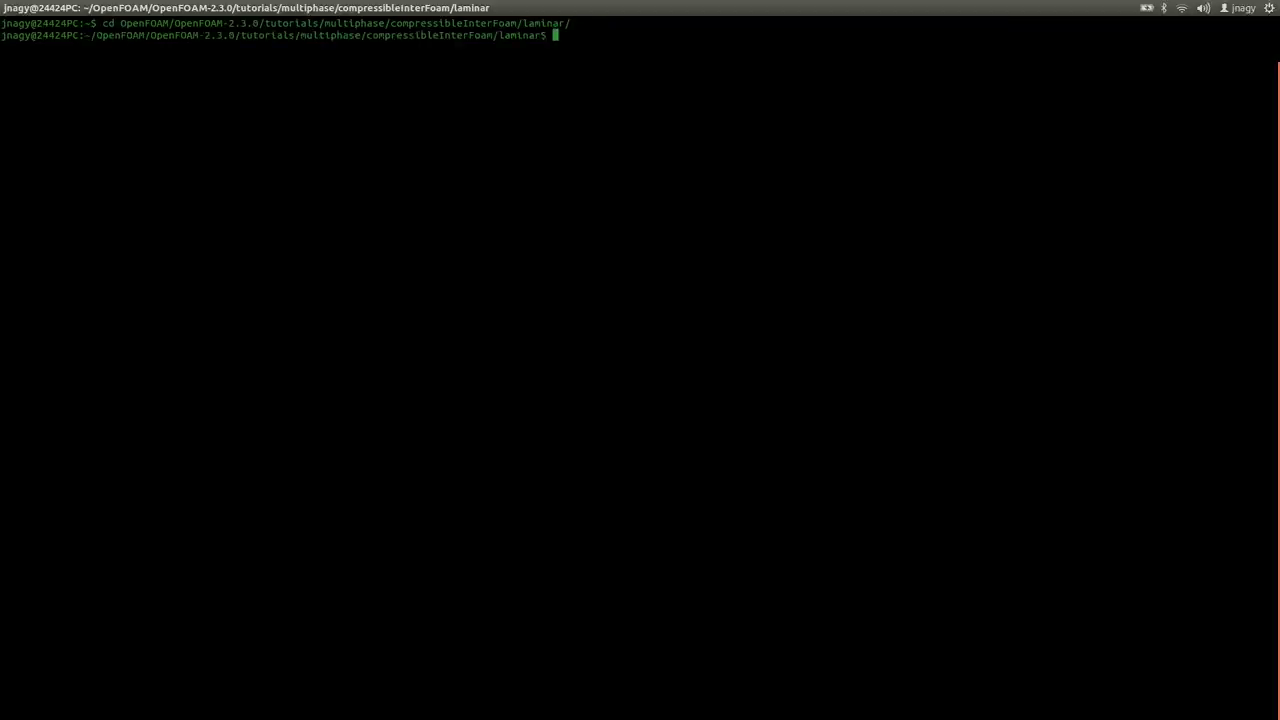
- List the contents of the laminar directory and look over the available tutorial cases
text(ls)
key(Return)
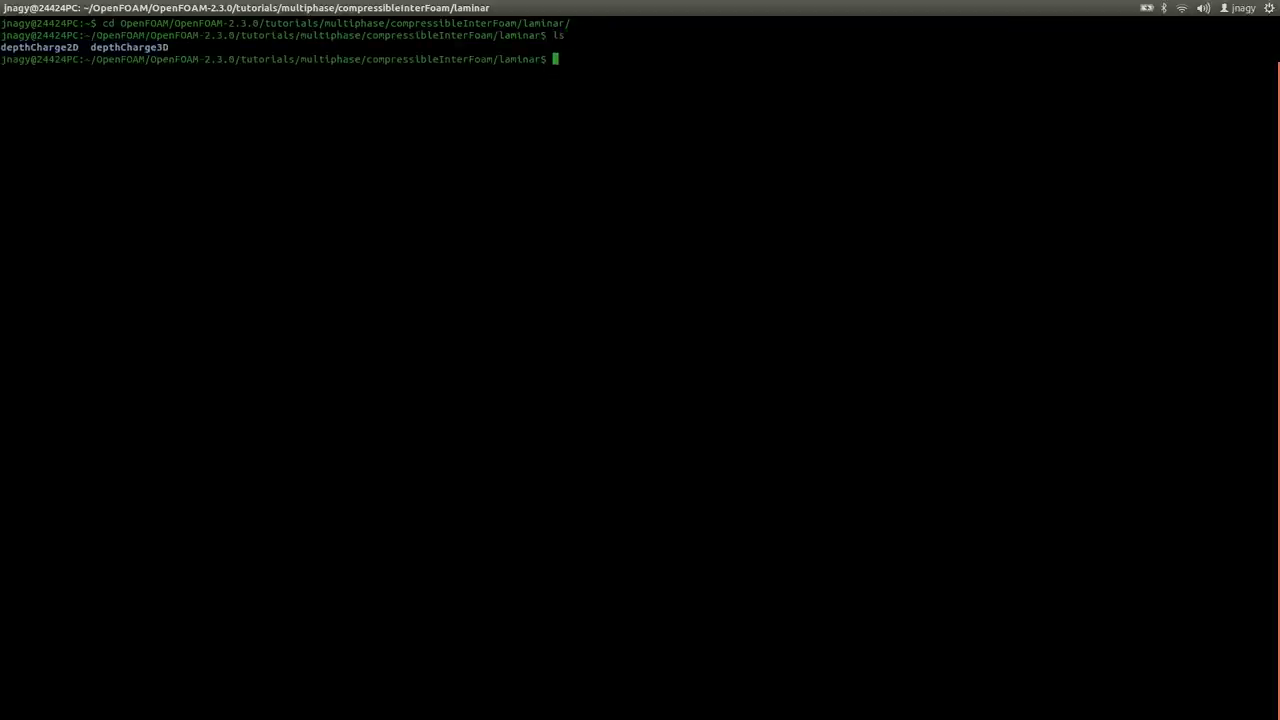
double_click(48, 47)
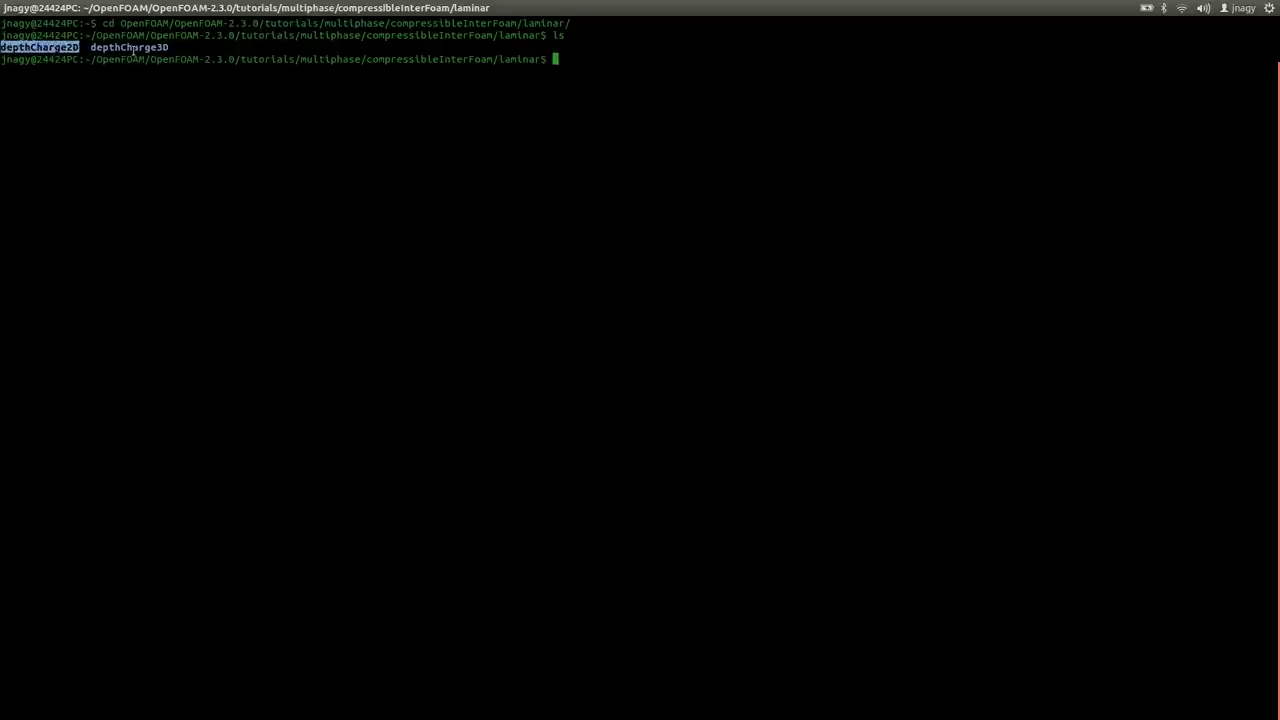
double_click(133, 47)
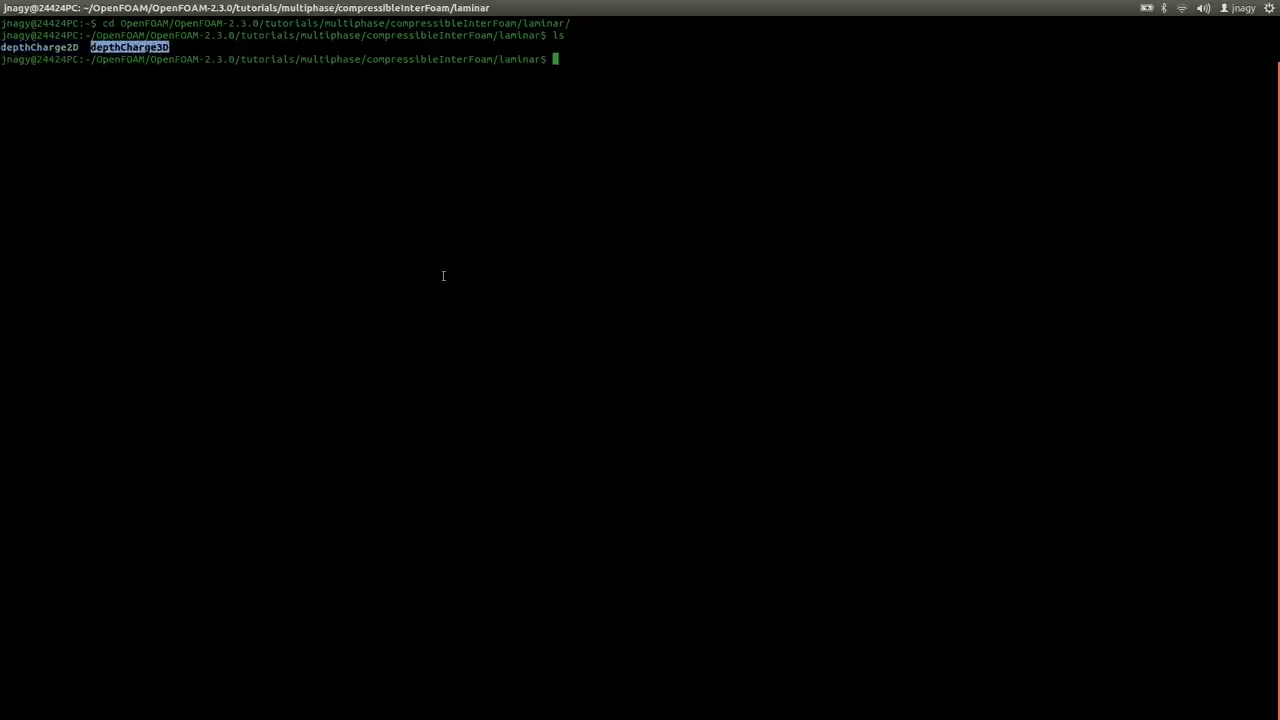
click(477, 286)
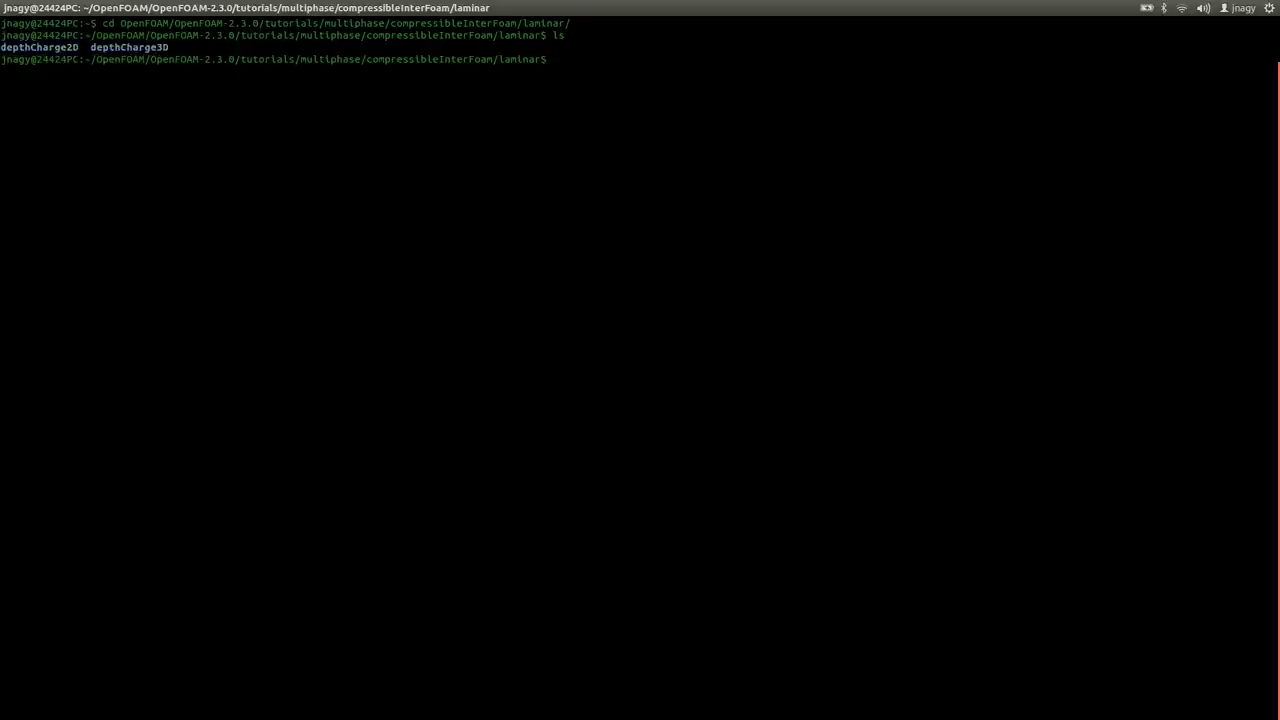
- Copy the depthCharge2D case recursively to depthCharge2D_baseCase and list the laminar directory
text(cp -r d)
key(Tab)
text(2)
key(Tab)
text(d)
key(Tab)
text(2)
key(Tab)
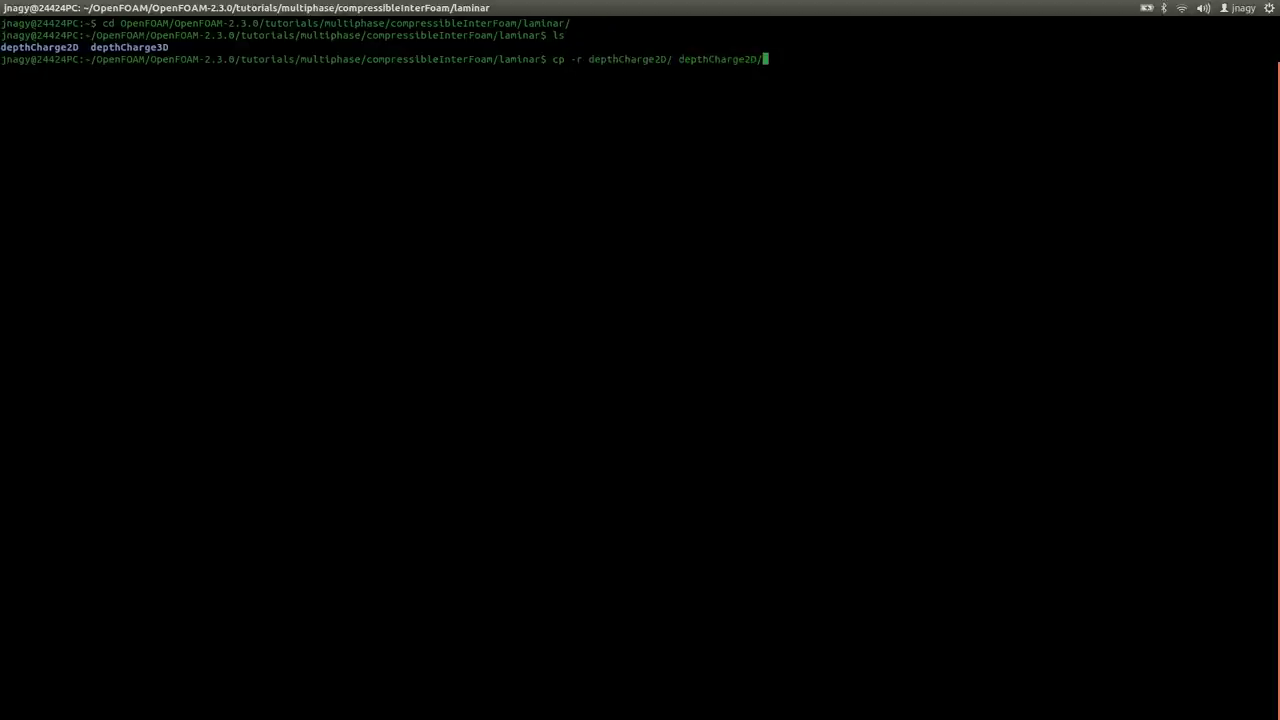
key(BackSpace)
text(_baseCase)
key(Return)
text(ls)
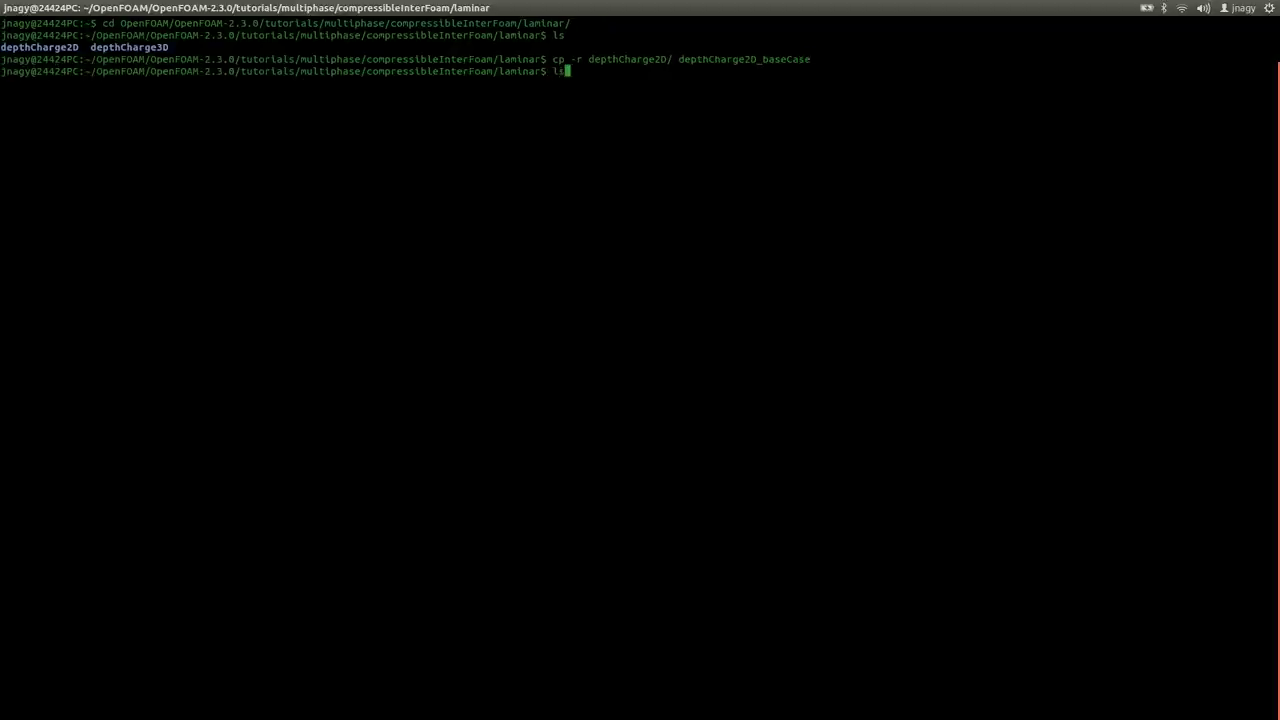
key(Return)
- Change into the depthCharge2D_baseCase directory and list its contents
text(cd depthCharge)
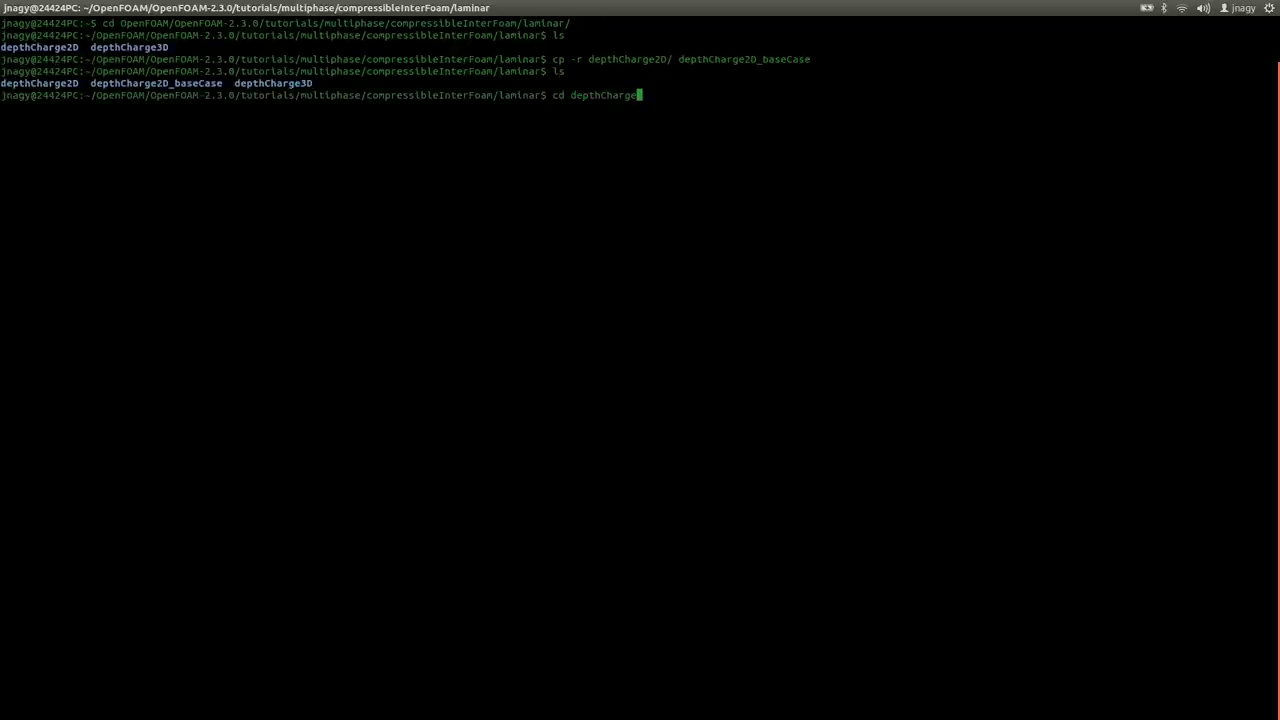
text(2D_)
key(Tab)
key(Return)
text(ls)
key(Return)
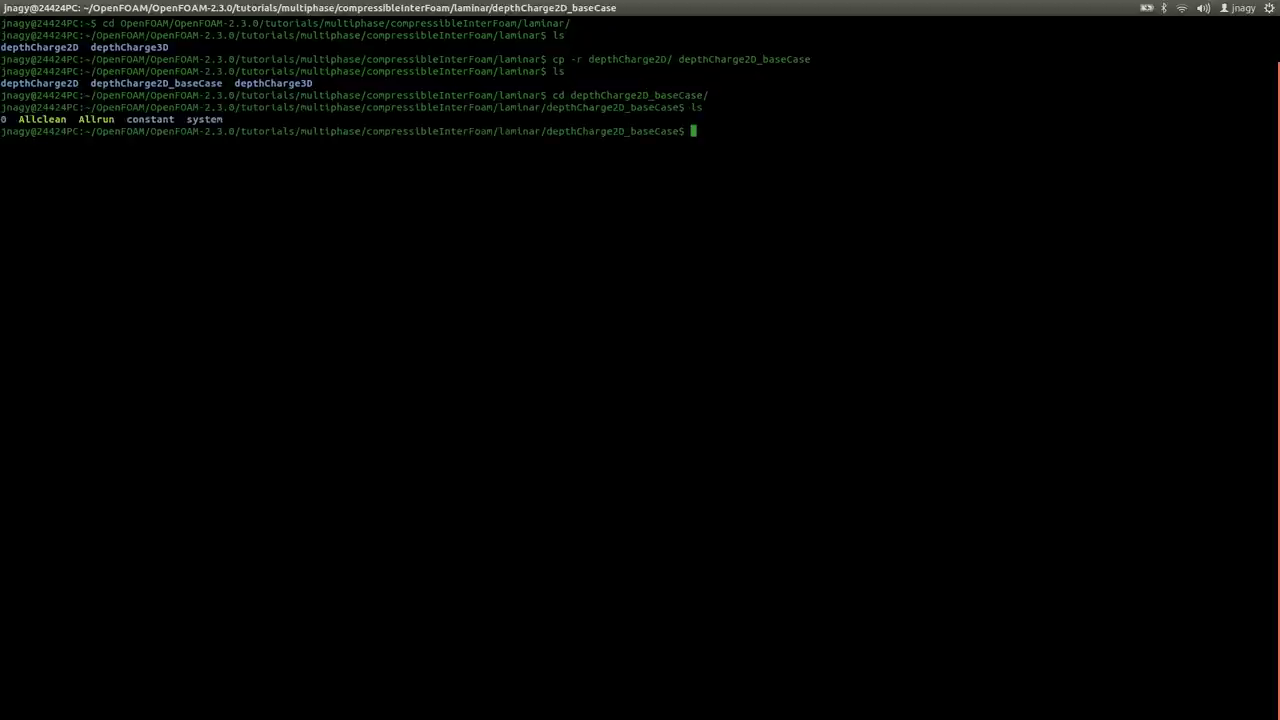
- Delete all files beginning with "All" from depthCharge2D_baseCase and list what is left
text(rm All*)
key(Return)
text(ls)
key(Return)
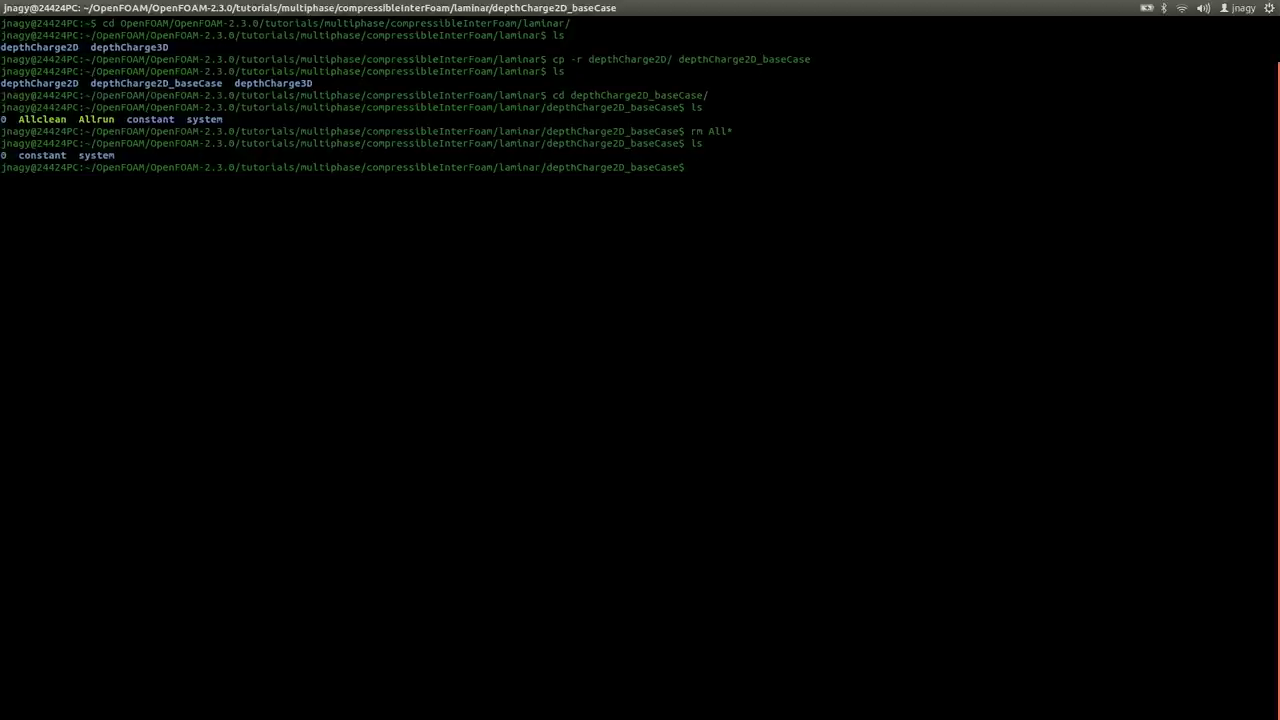
- List the contents of every case subfolder and examine the field files in the 0 folder
text(ls *)
key(Return)
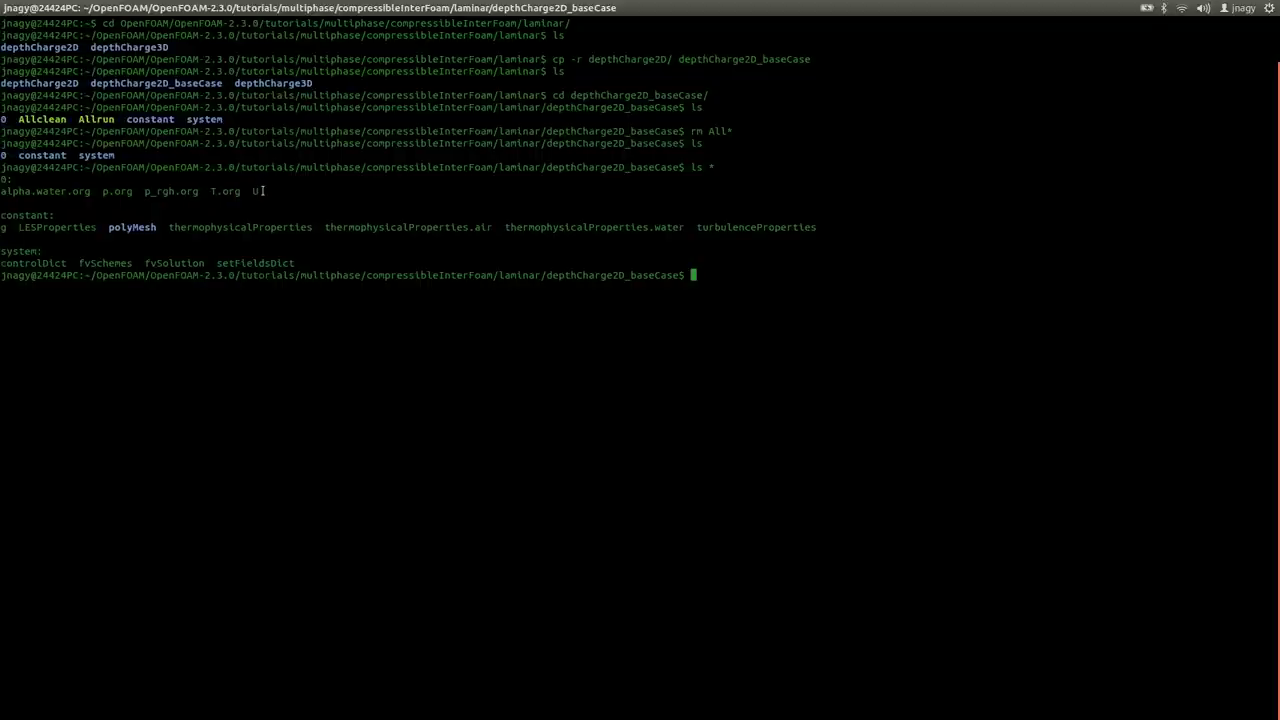
double_click(54, 194)
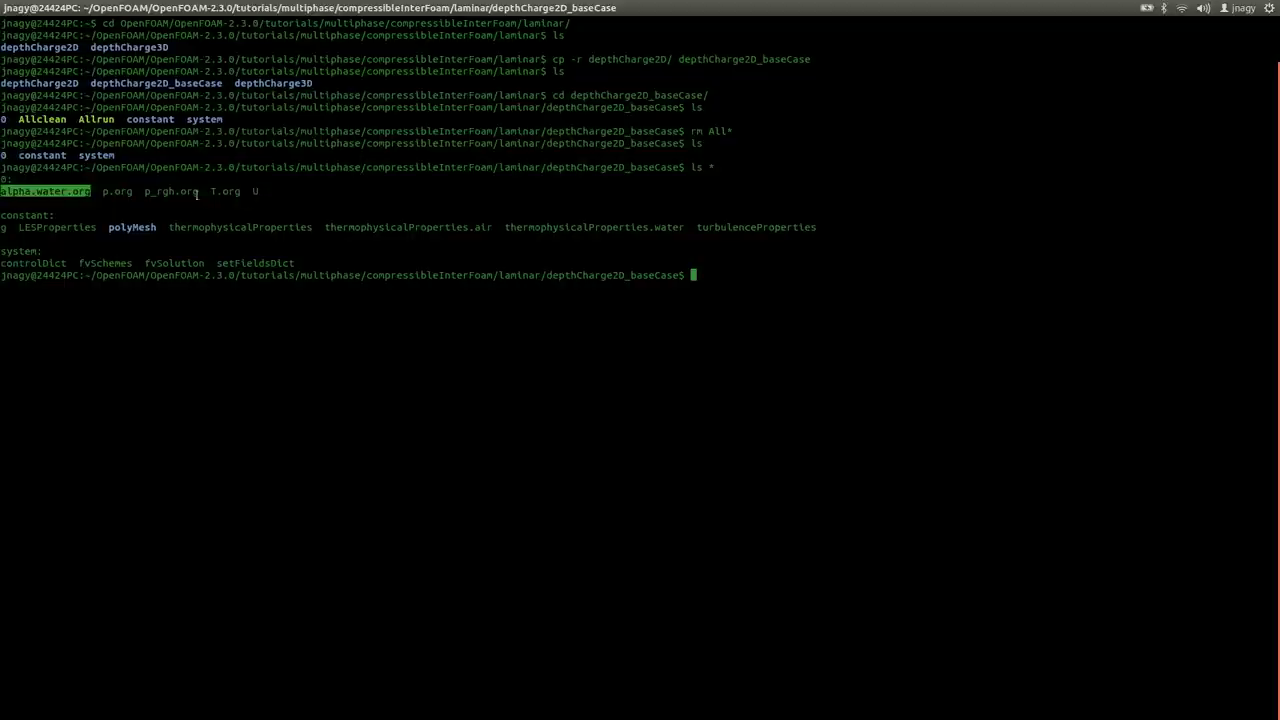
drag(206, 191, 244, 191)
click(242, 191)
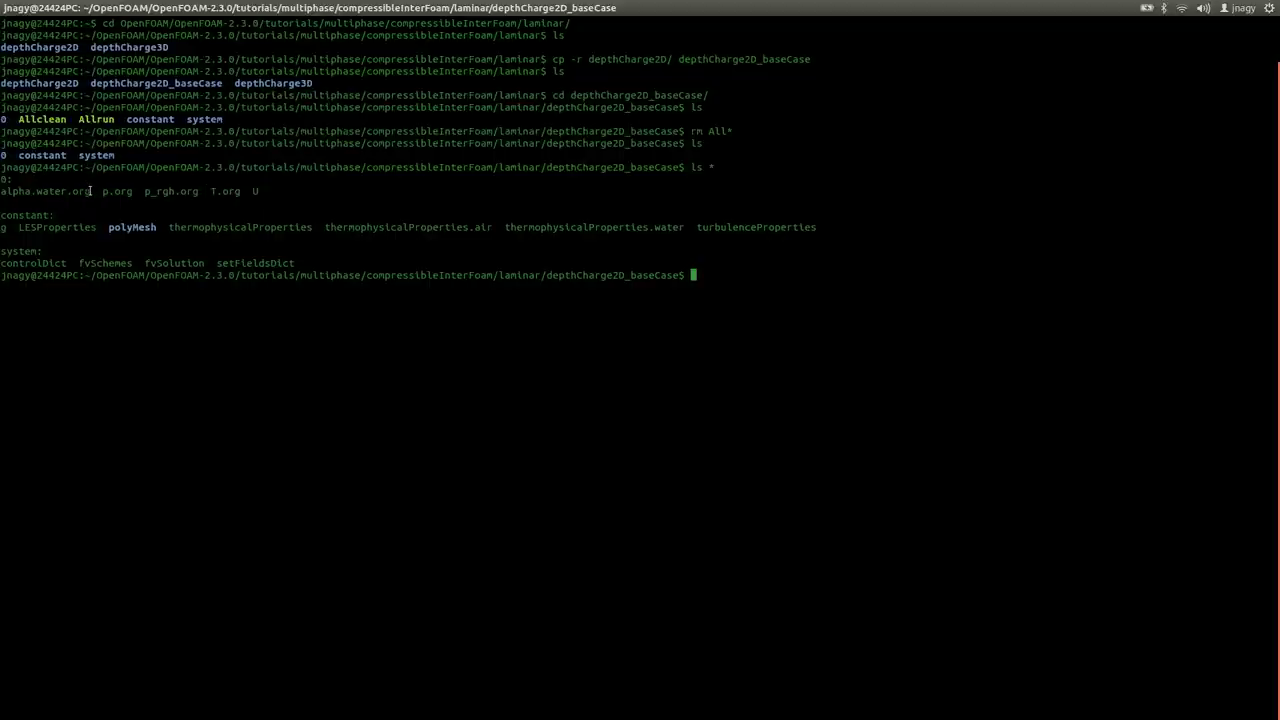
drag(92, 191, 1, 197)
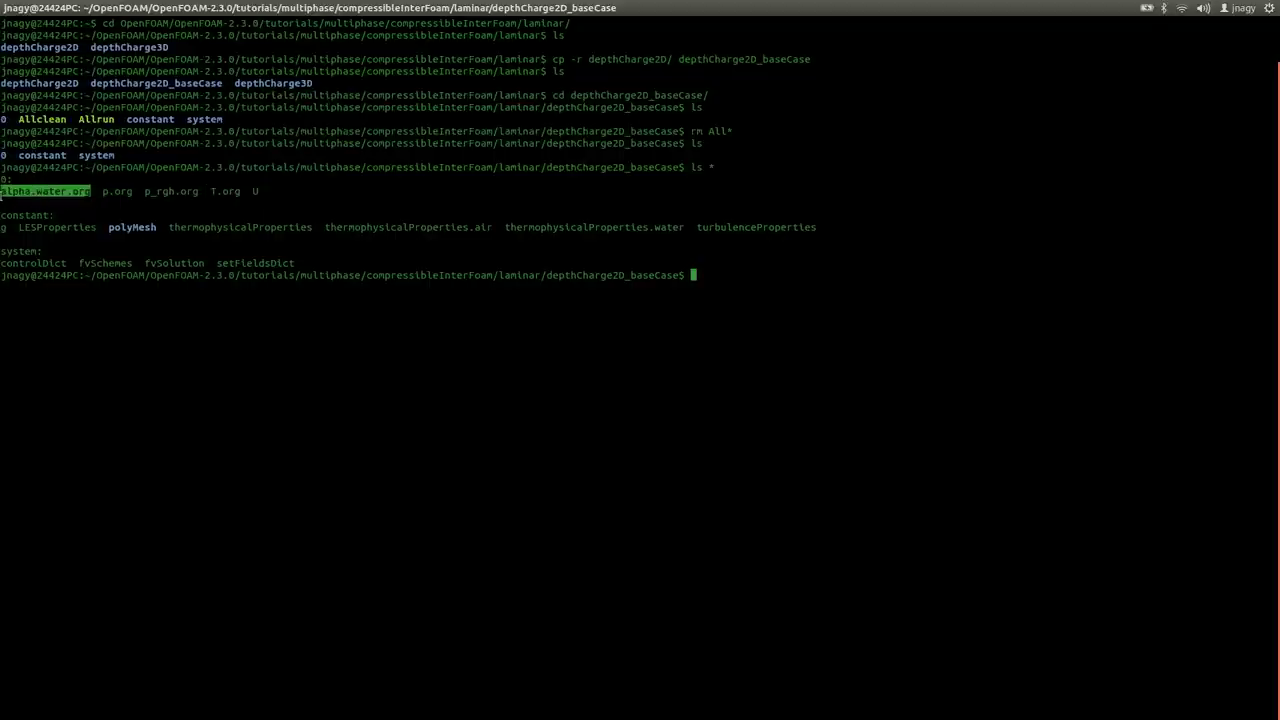
double_click(116, 191)
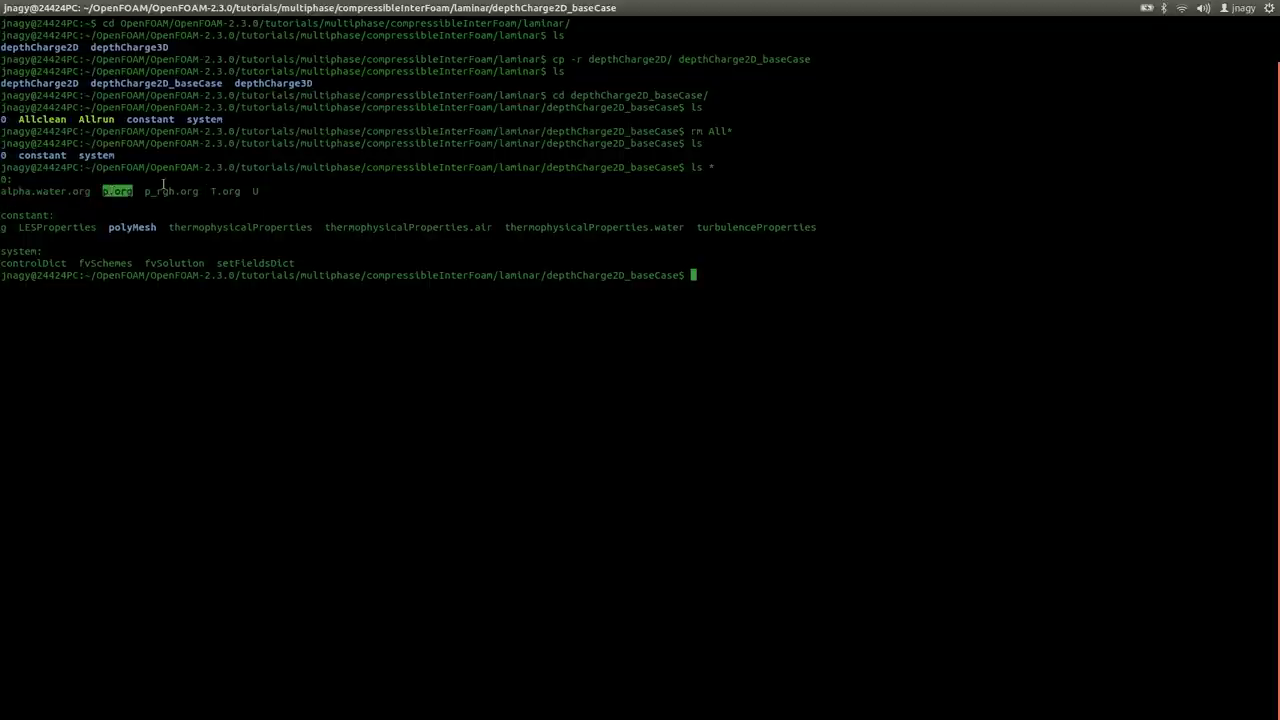
double_click(166, 192)
triple_click(255, 192)
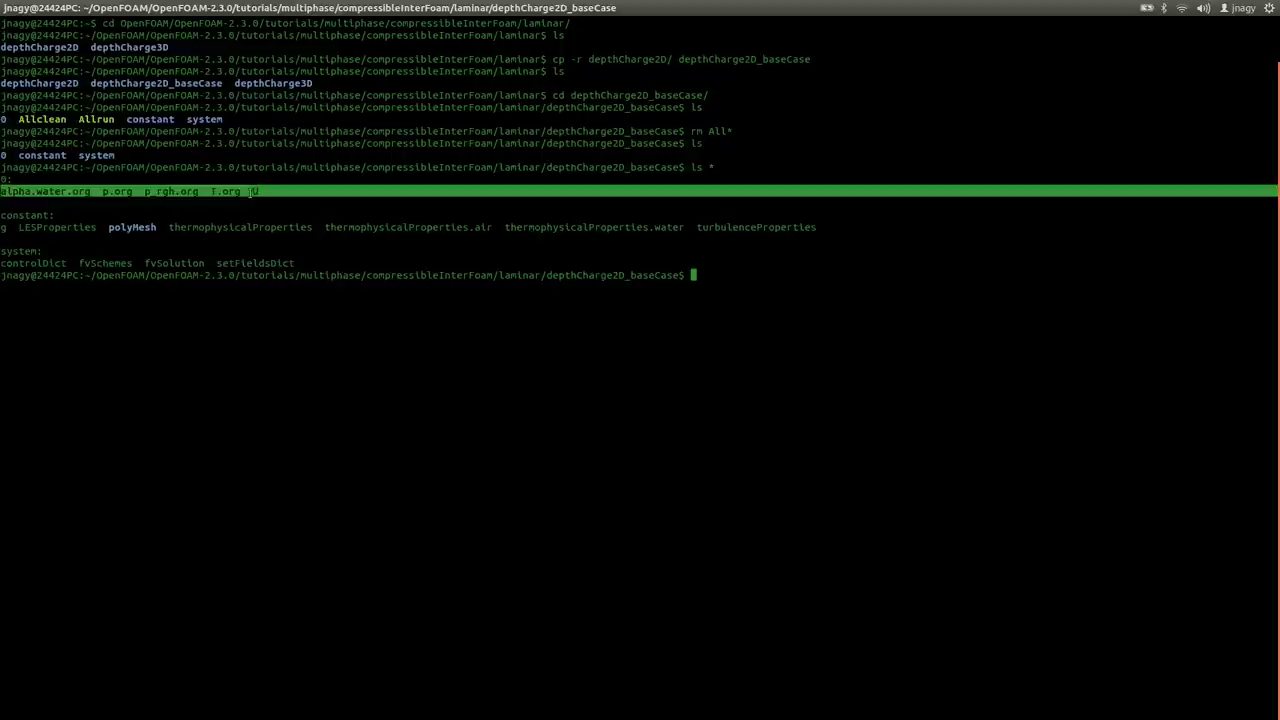
click(127, 192)
drag(108, 192, 247, 191)
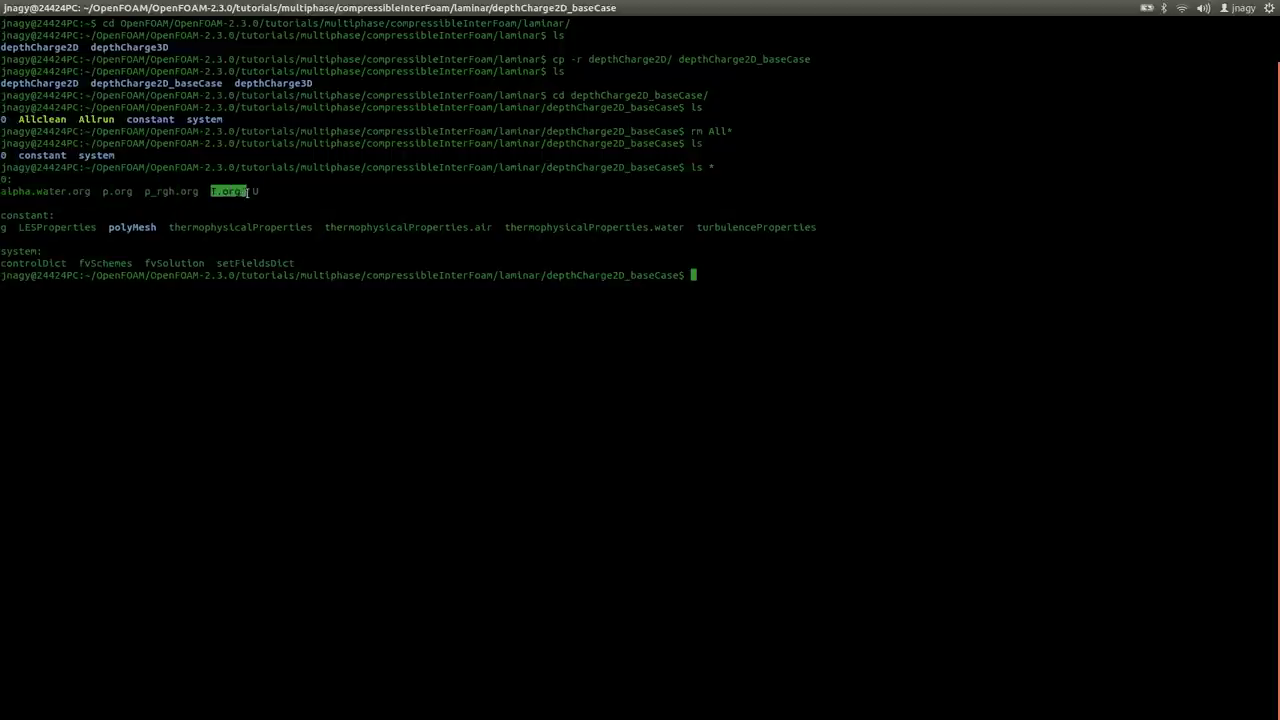
click(247, 191)
- Change into the 0 folder of the base case and list its files
text(cd 0/)
key(Return)
text(ls)
key(Return)
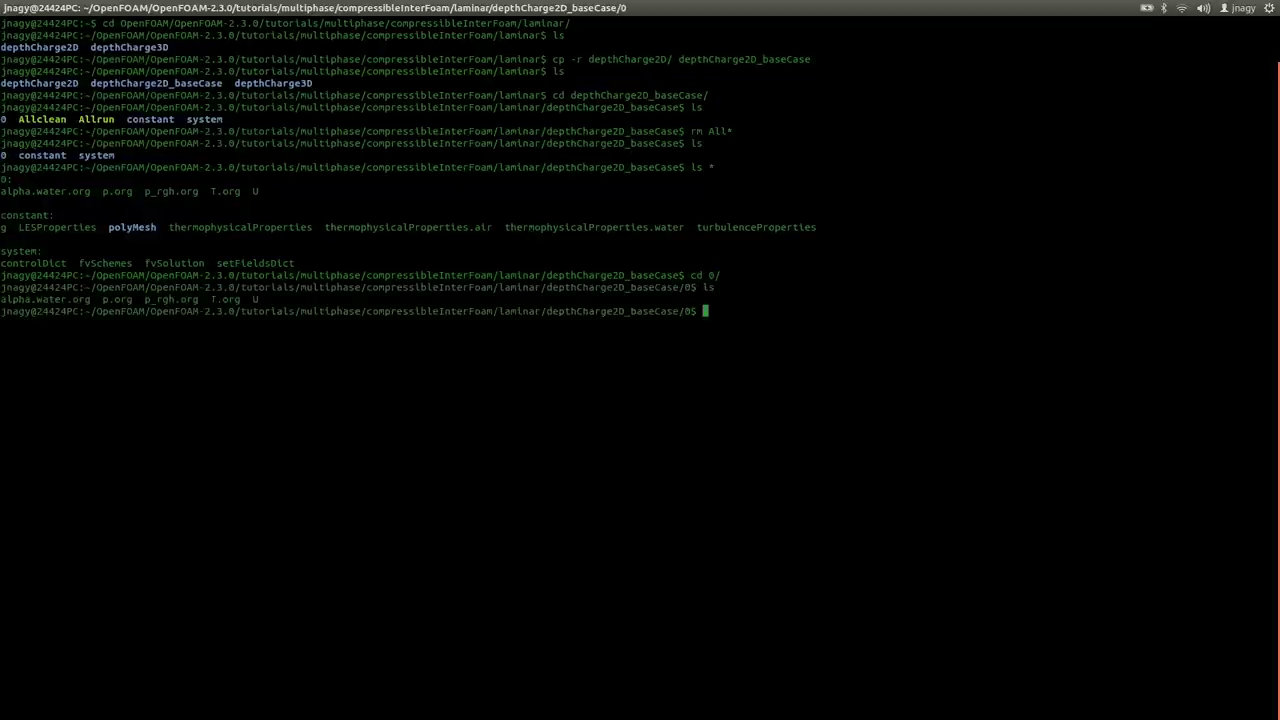
- Open alpha.water.org in nano and check its internalField value
text(nano alpha.water.org)
key(Return)
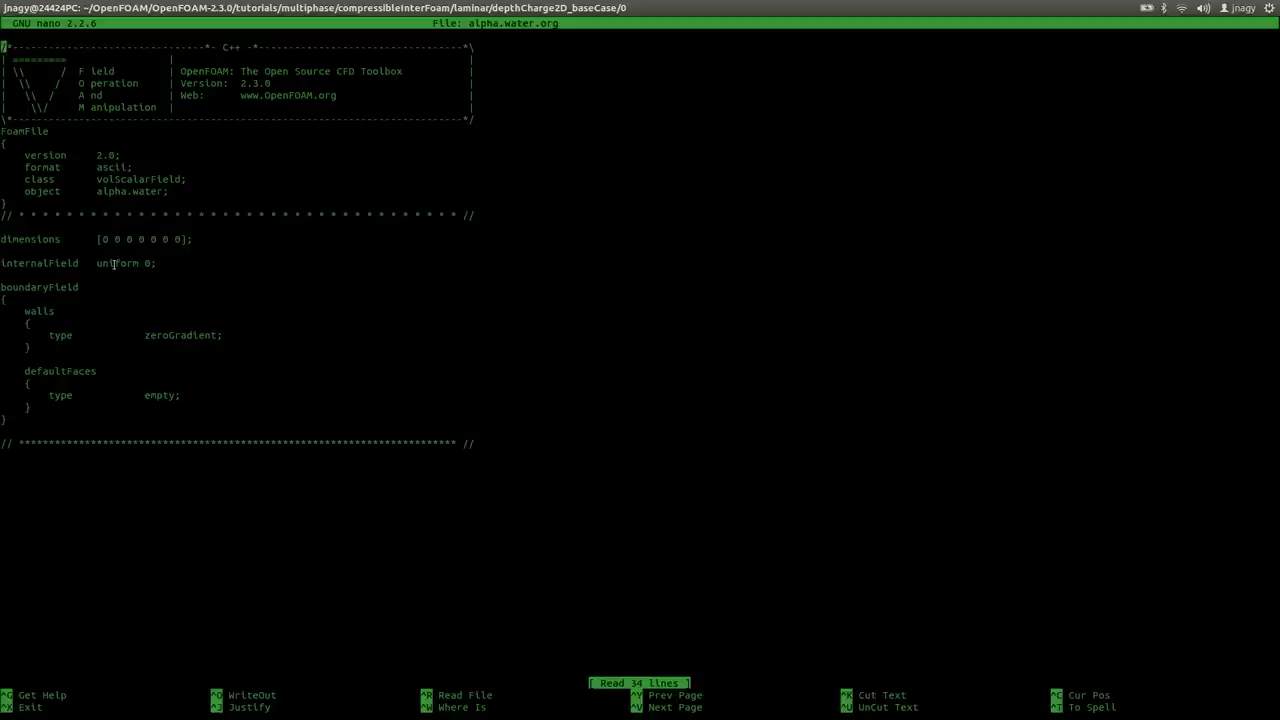
drag(145, 264, 157, 264)
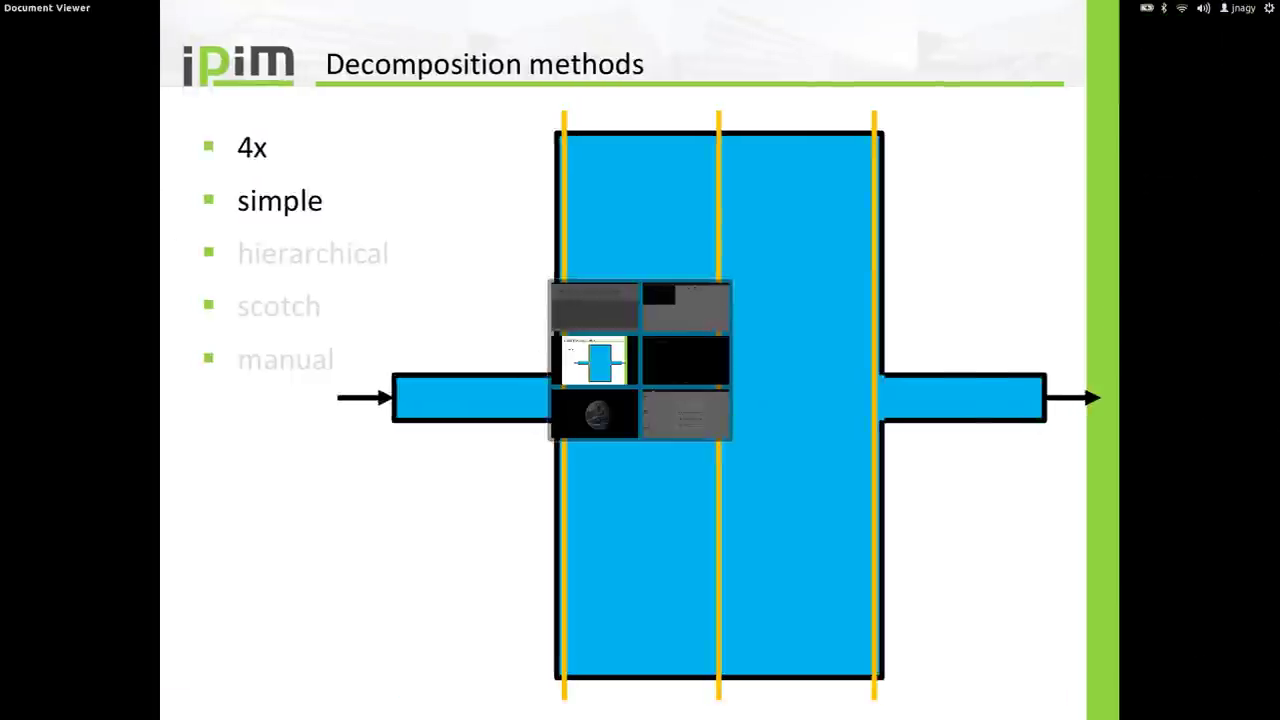
- Switch to the Document Viewer, page back to the Geometry slide to review it, and return to the terminal
key(Left)
key(Left)
key(Left)
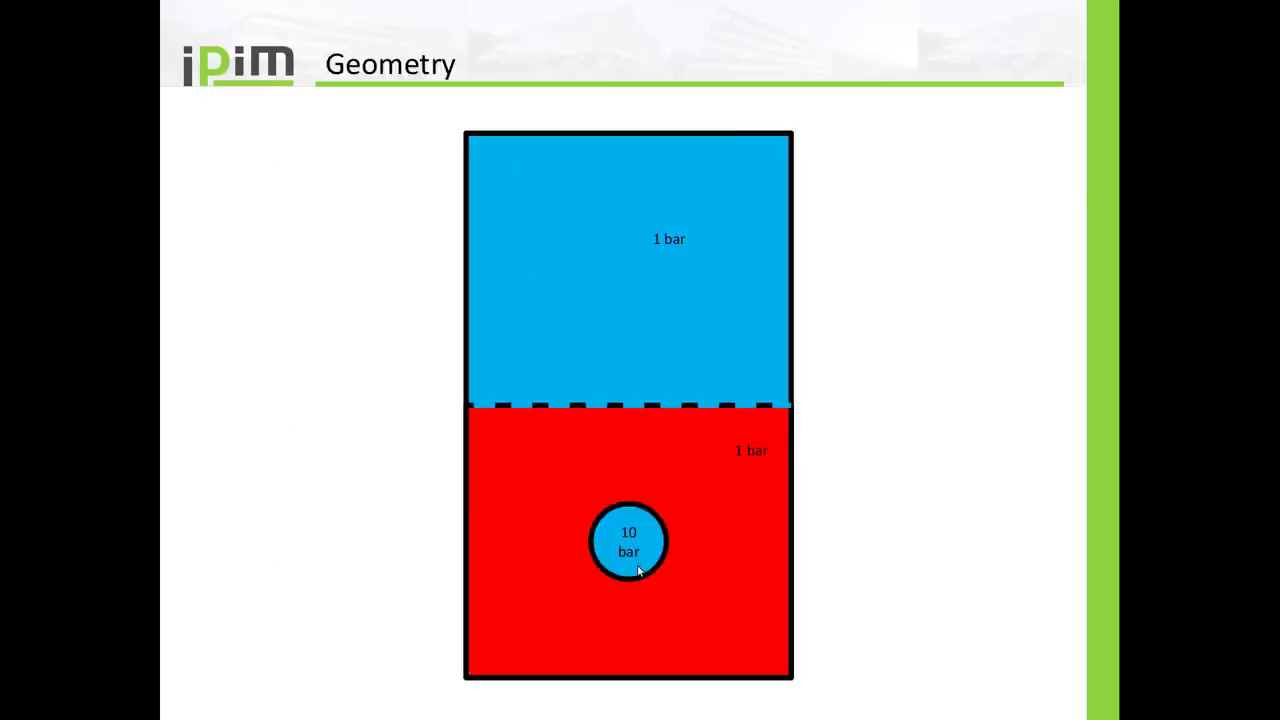
key(alt+Tab)
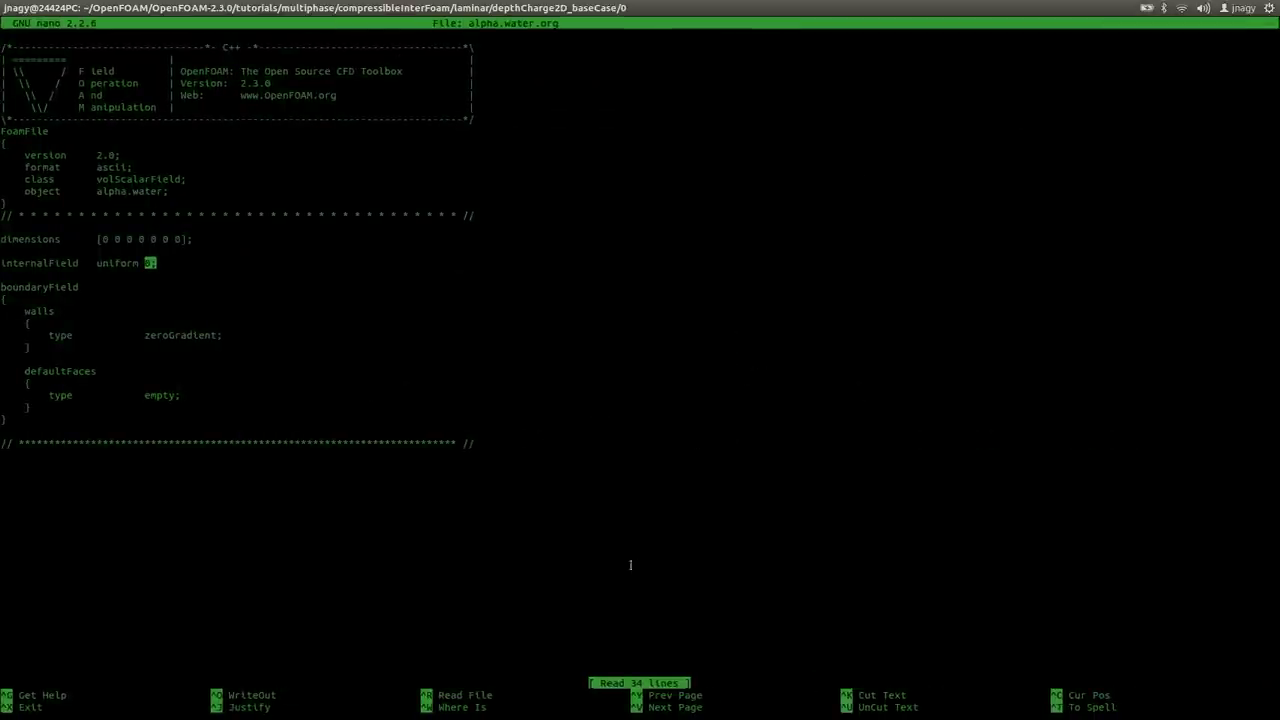
- Examine the walls and defaultFaces boundary conditions in alpha.water.org against the Geometry slide, and close the file without changes
double_click(40, 311)
double_click(62, 371)
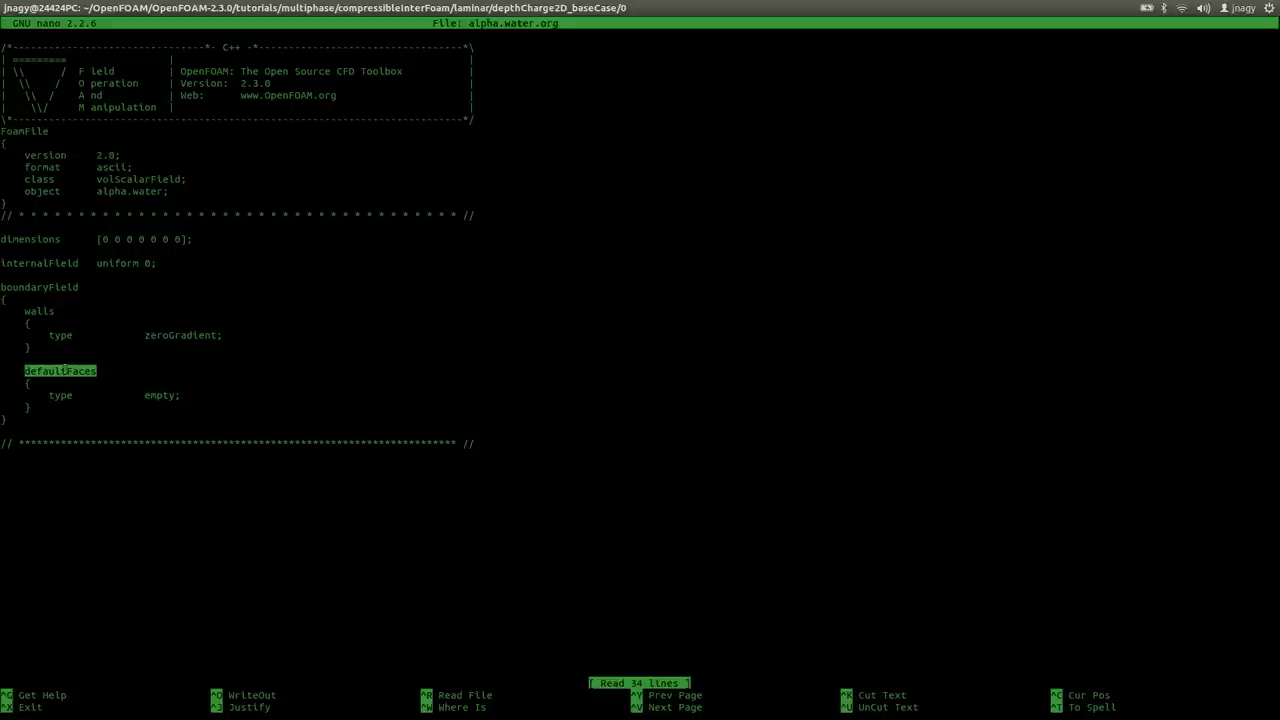
double_click(46, 309)
click(66, 372)
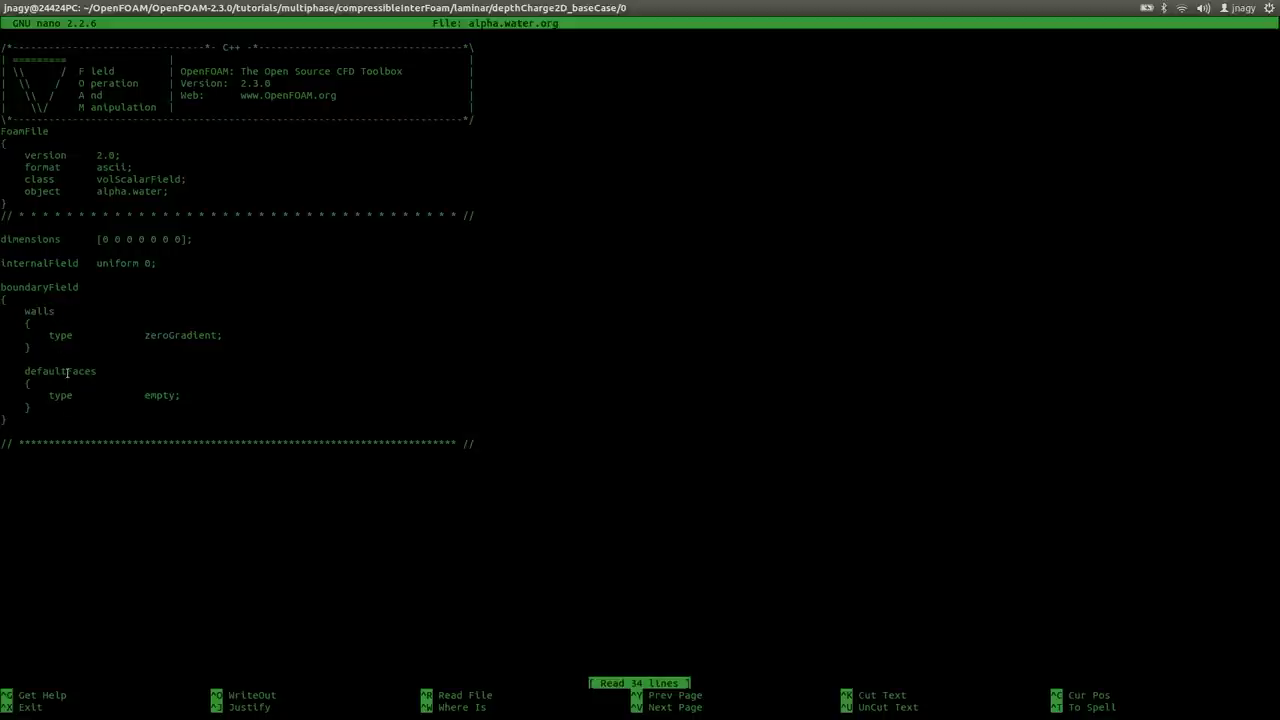
double_click(66, 372)
double_click(186, 335)
key(alt+Tab)
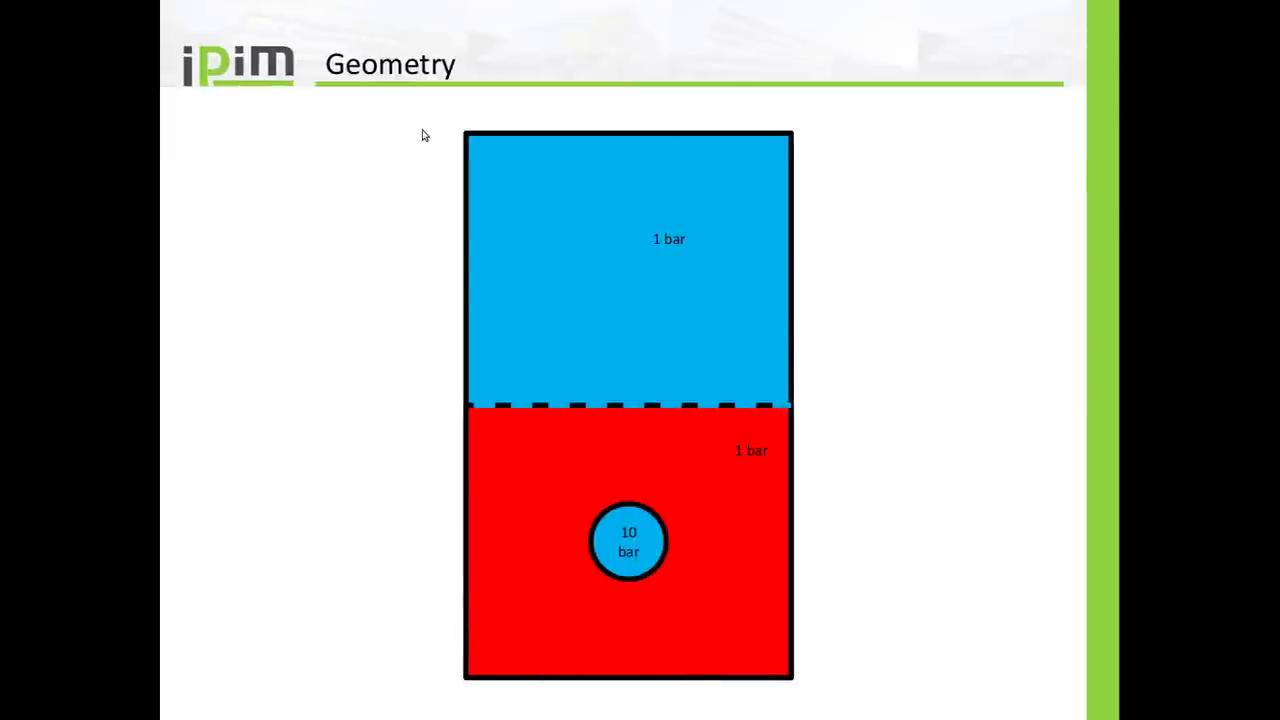
key(alt+Tab)
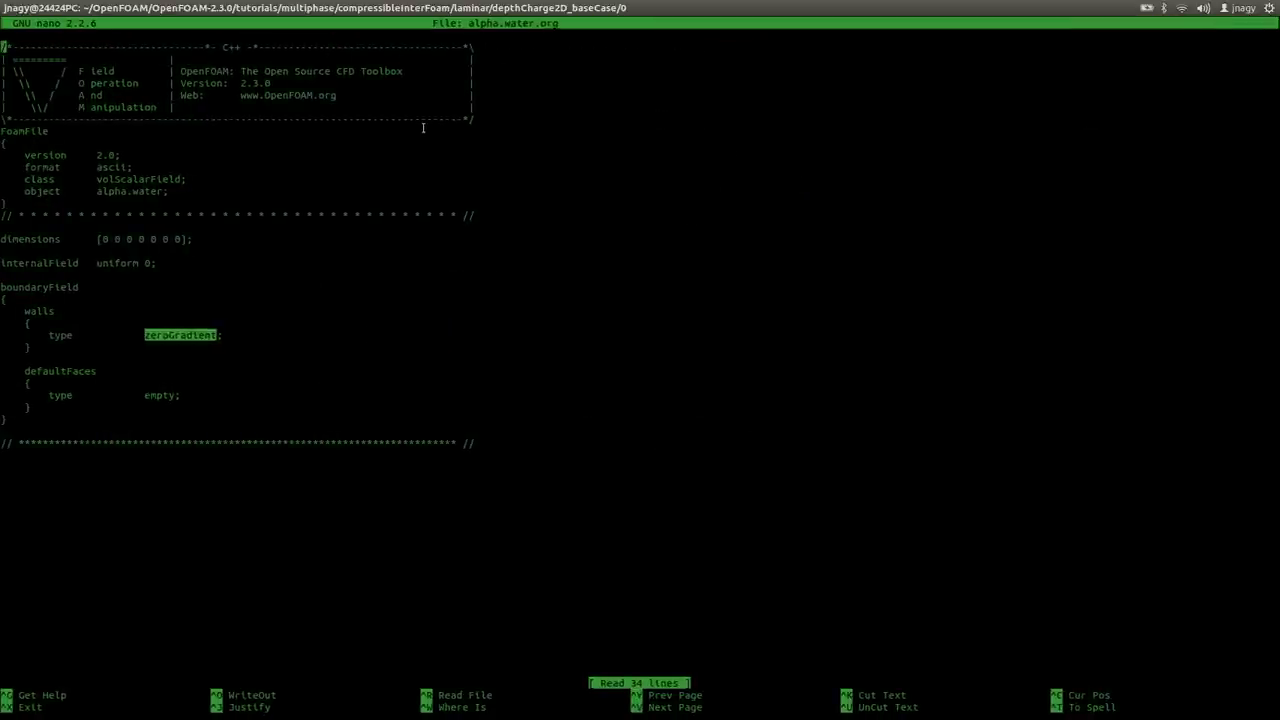
double_click(168, 395)
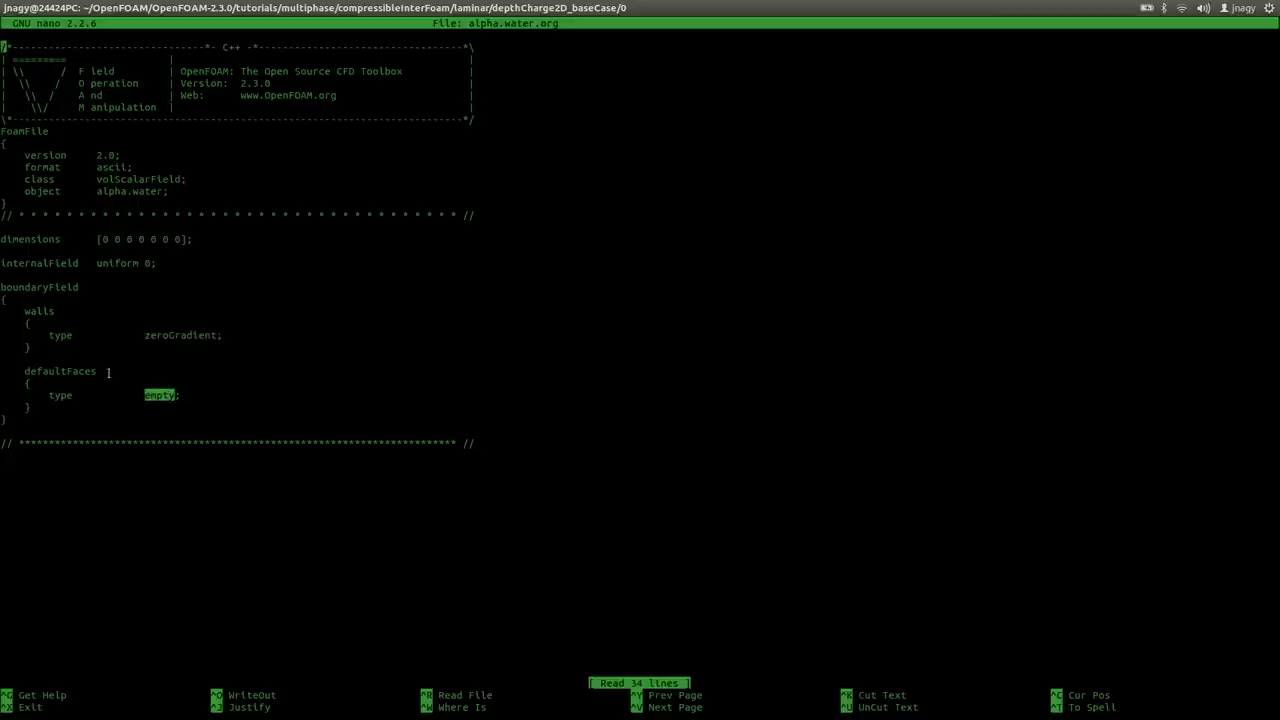
double_click(65, 371)
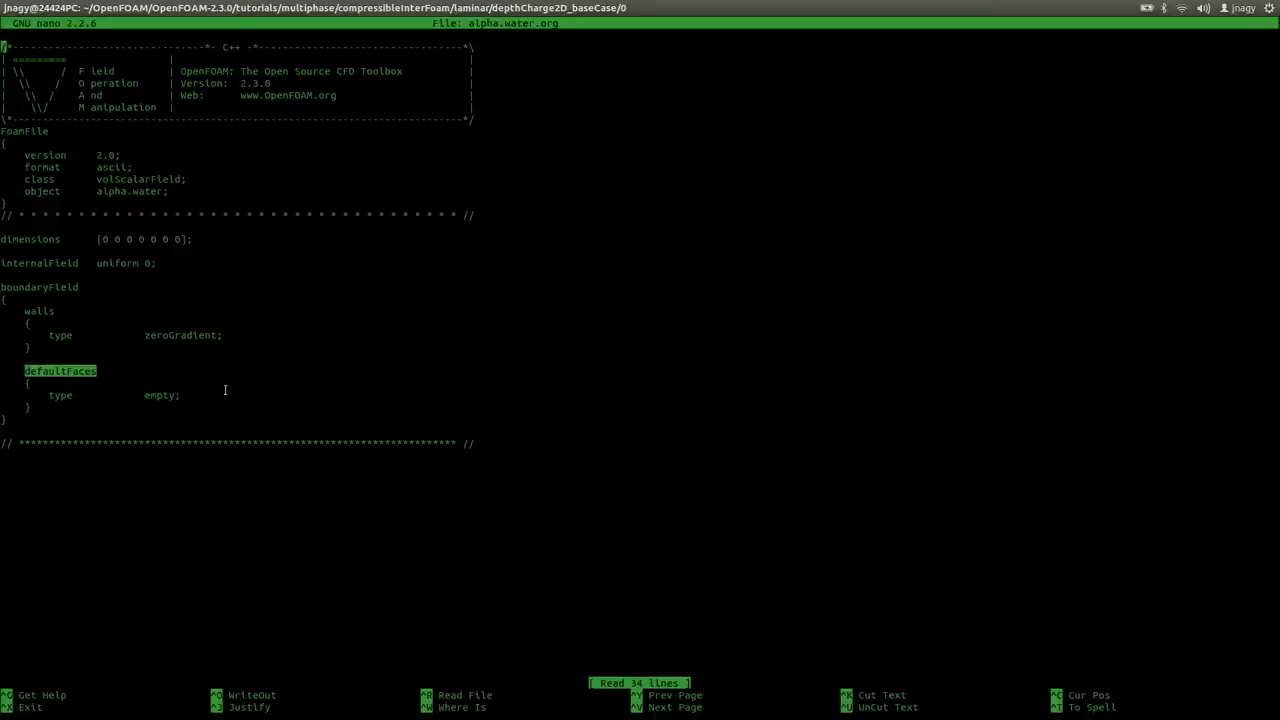
key(ctrl+x)
- Open p.org in nano, review its internalField, walls and defaultFaces entries, and close it without changes
text(nano )
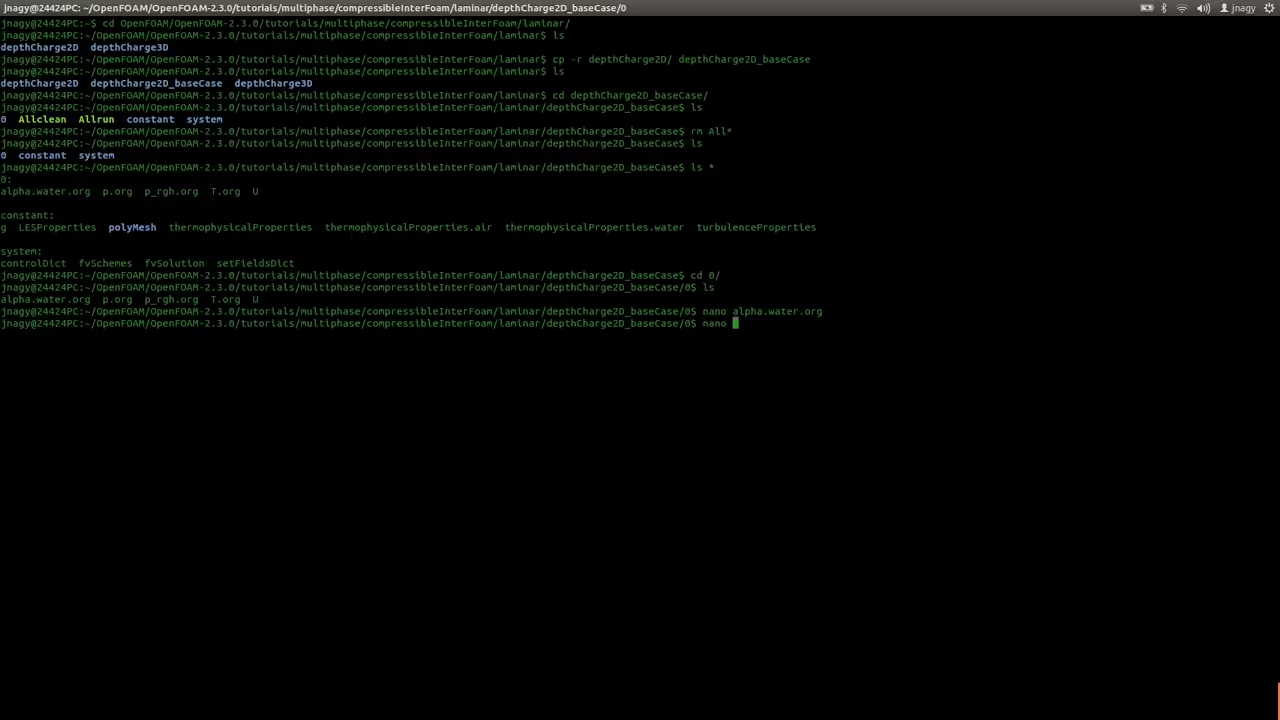
text(p.org)
key(Return)
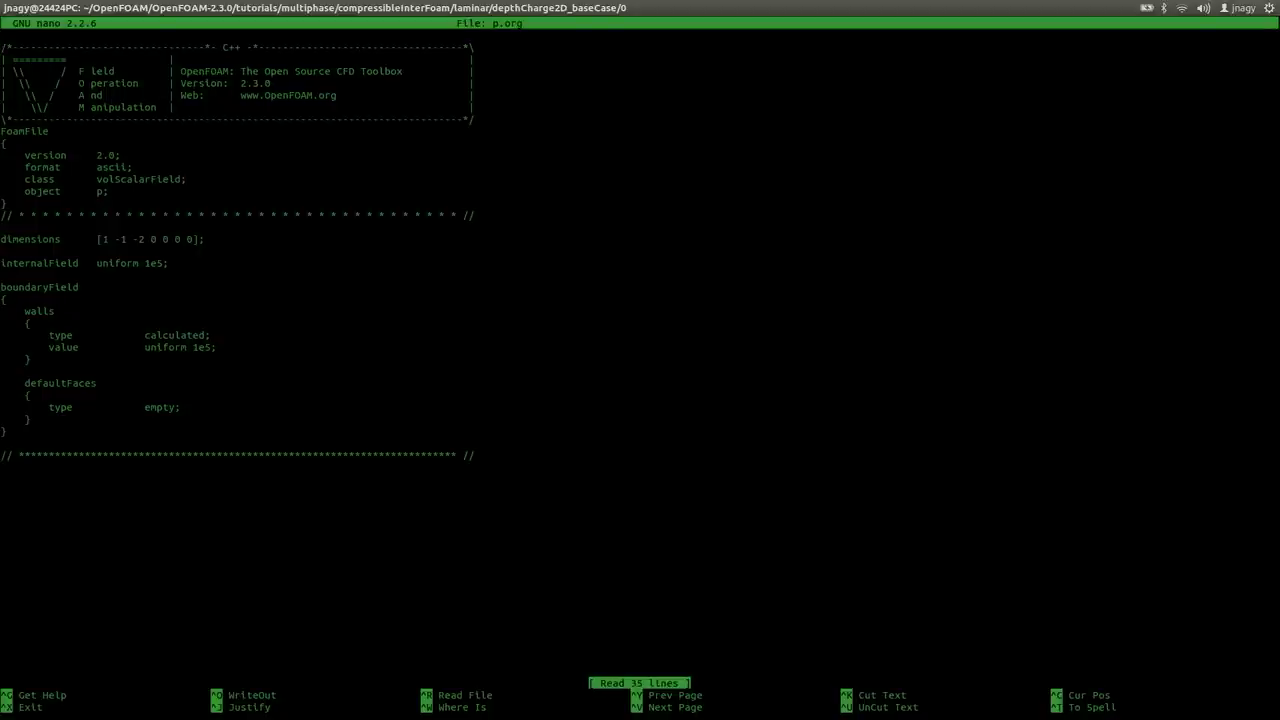
double_click(156, 263)
double_click(182, 336)
double_click(201, 347)
double_click(65, 382)
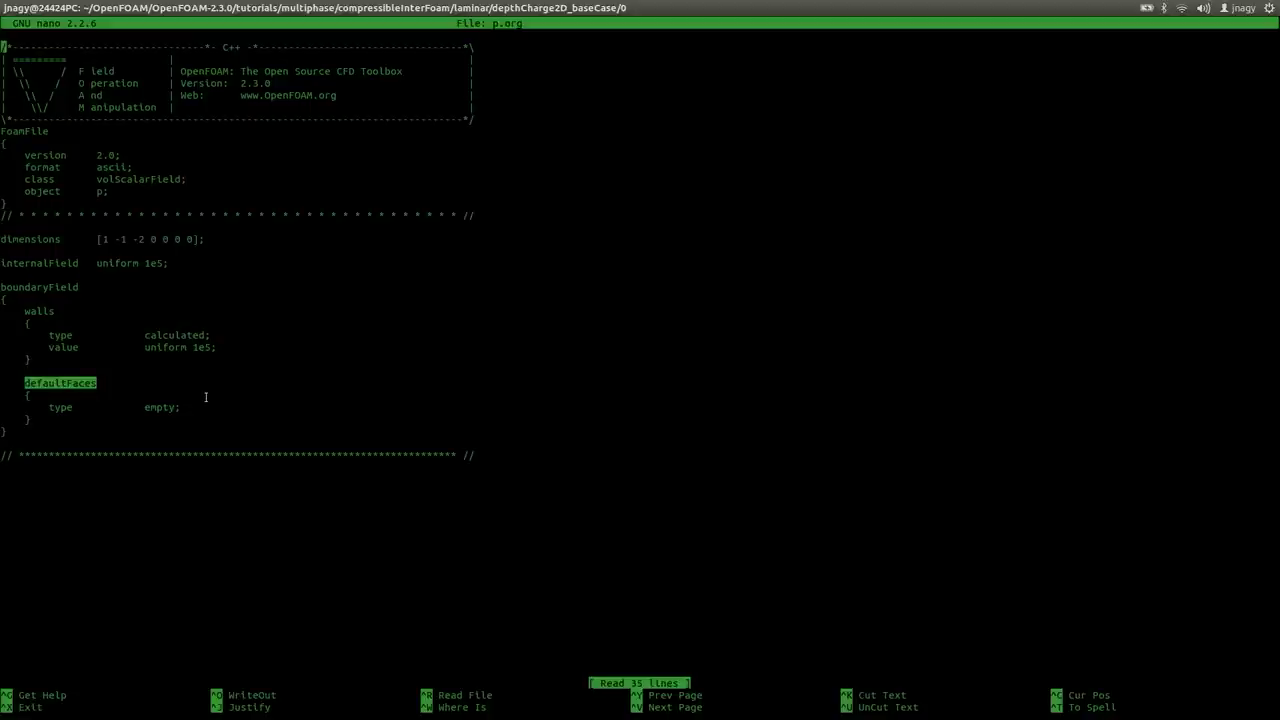
key(ctrl+x)
- Open p_rgh.org in nano, review the walls and defaultFaces boundary conditions, and close it without changes
text(nano)
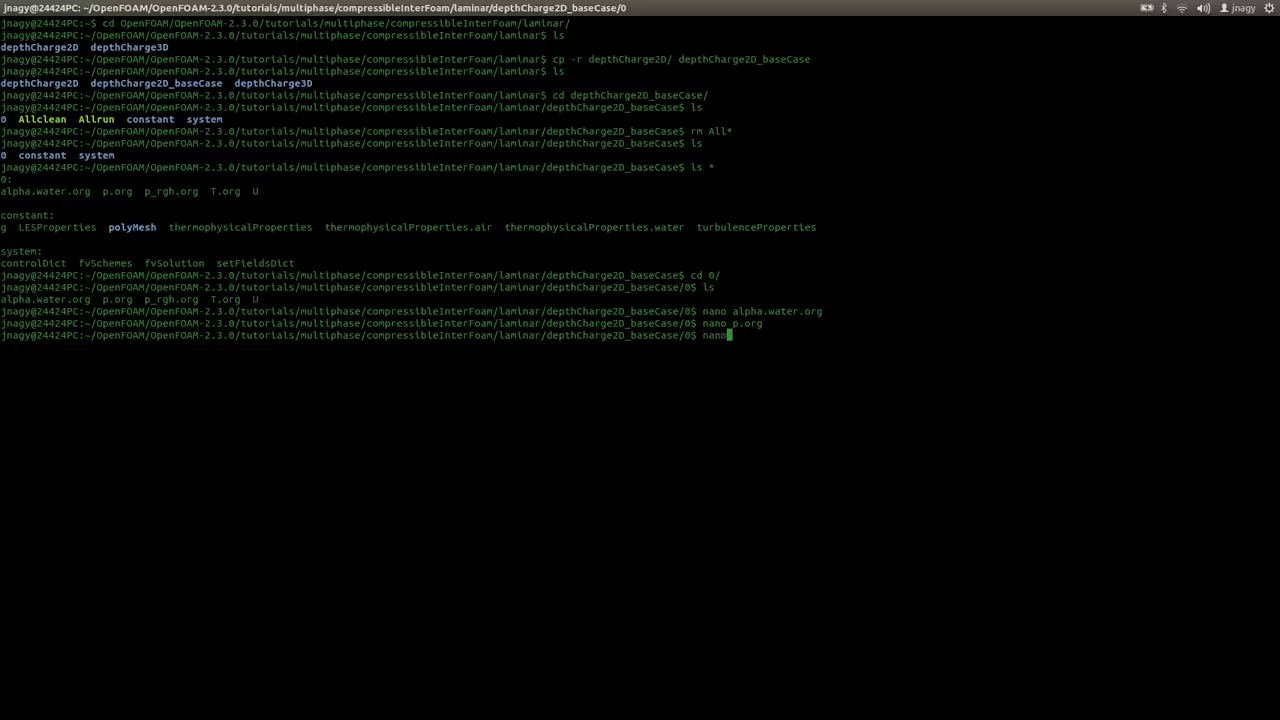
text( p_rgh.org)
key(Return)
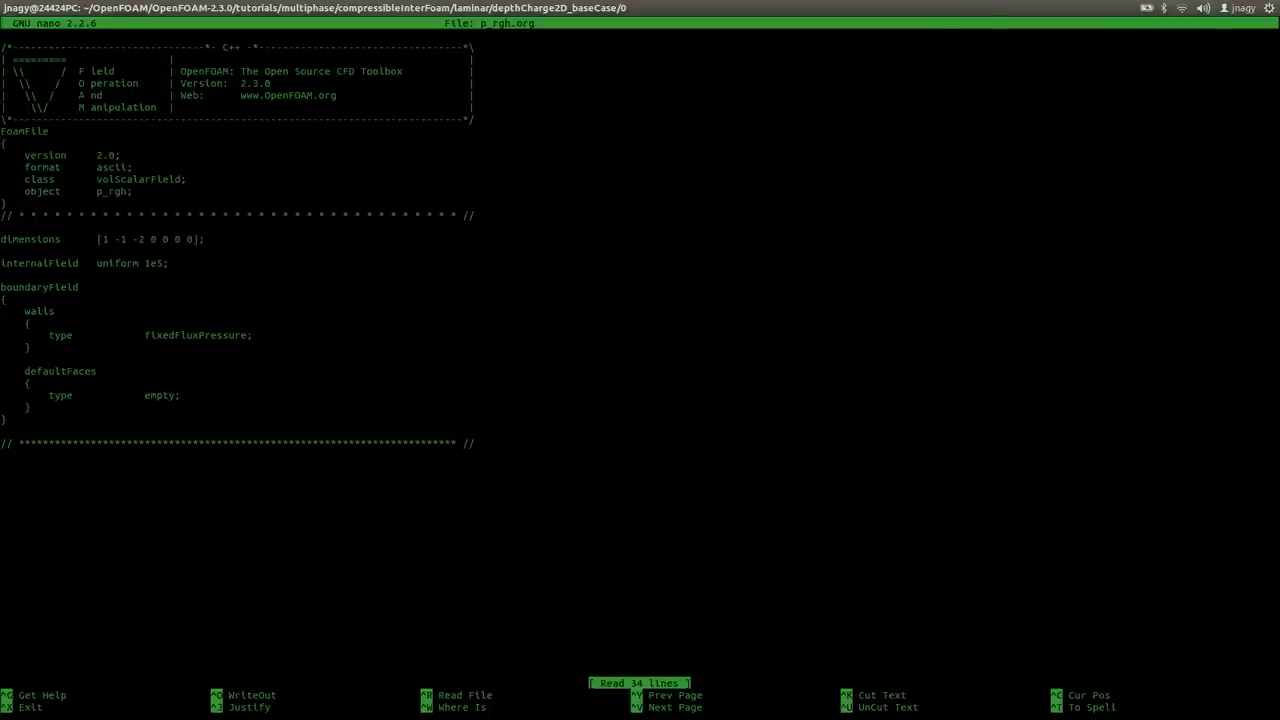
double_click(198, 335)
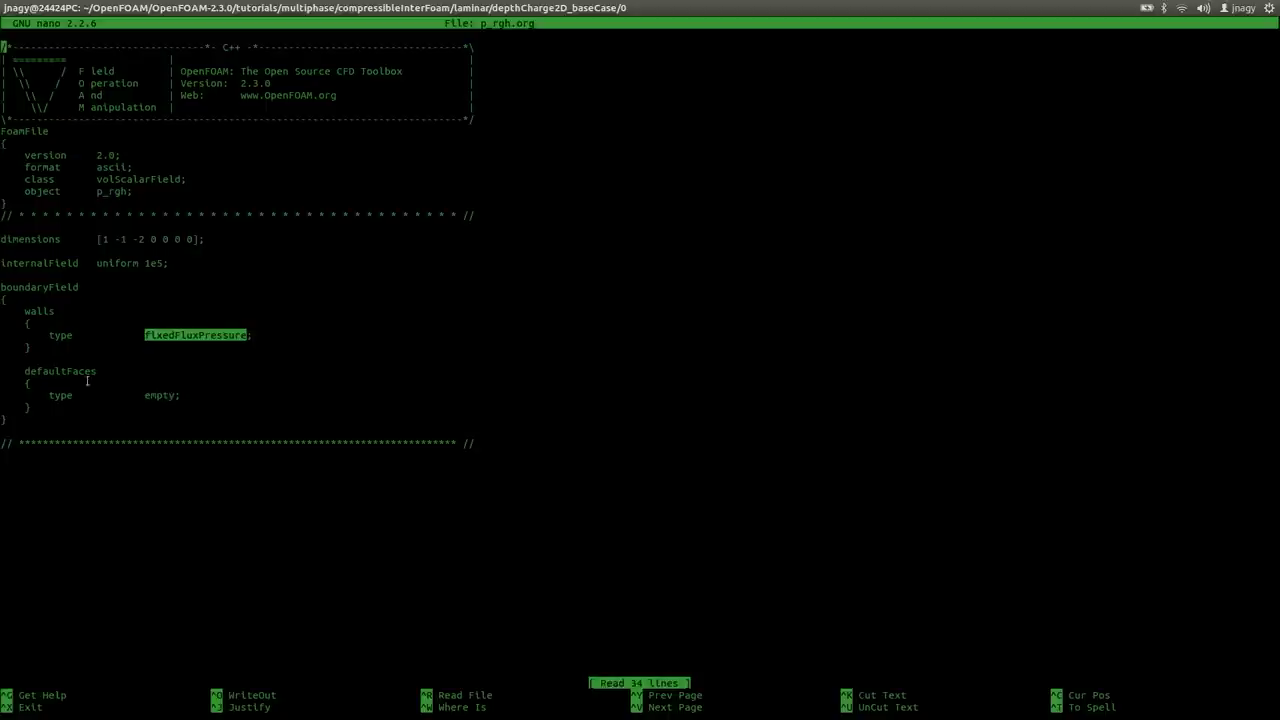
triple_click(57, 371)
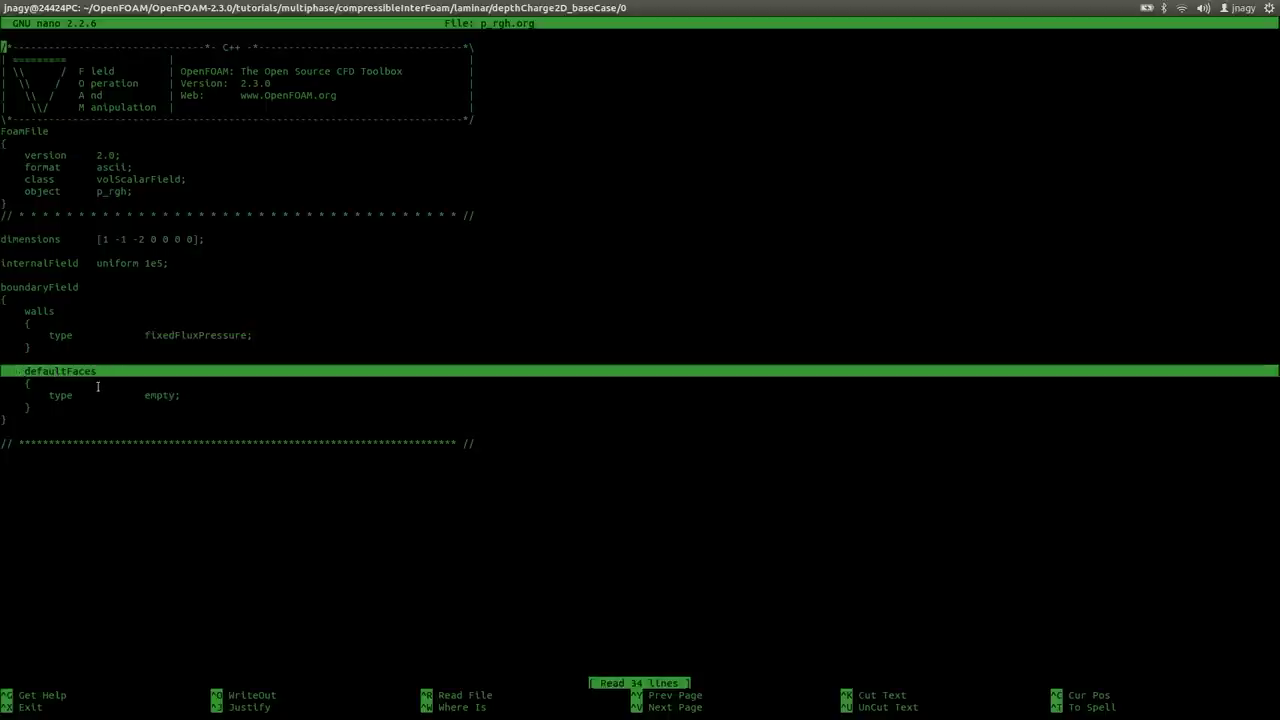
click(75, 370)
double_click(75, 370)
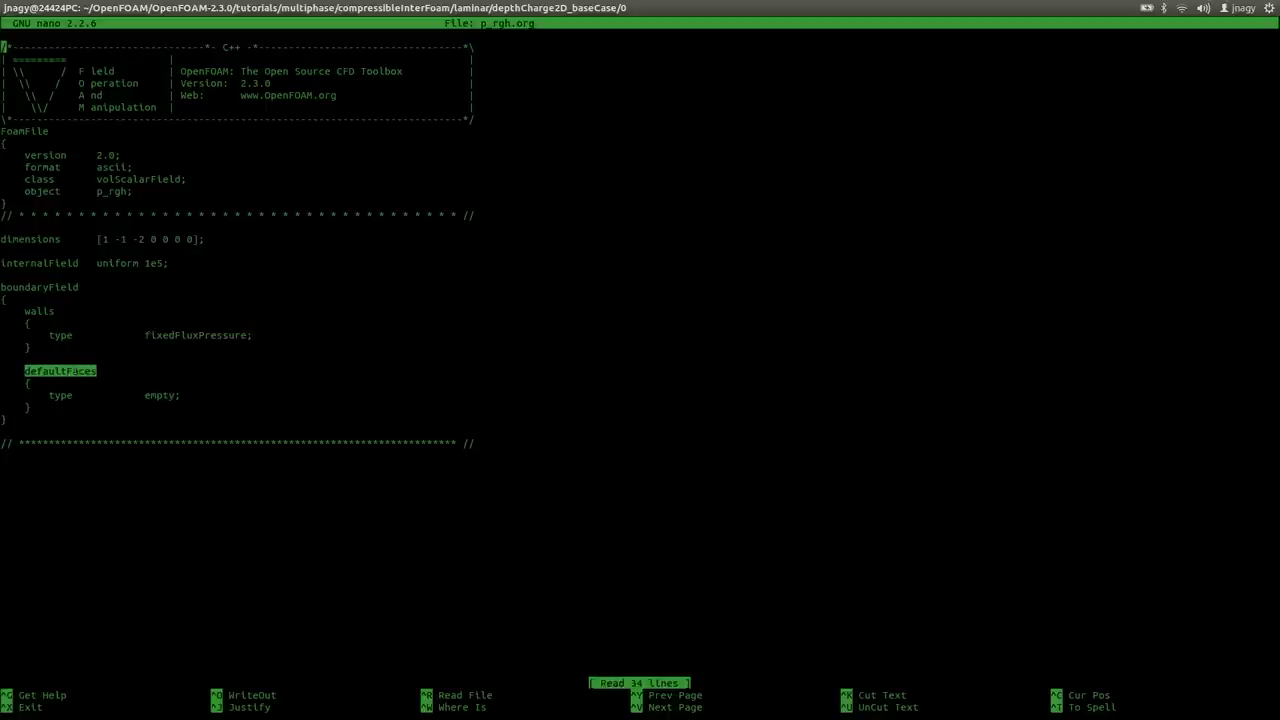
key(ctrl+x)
- Open T.org in nano, review its internalField, walls and defaultFaces entries, and close it without changes
text(T.org)
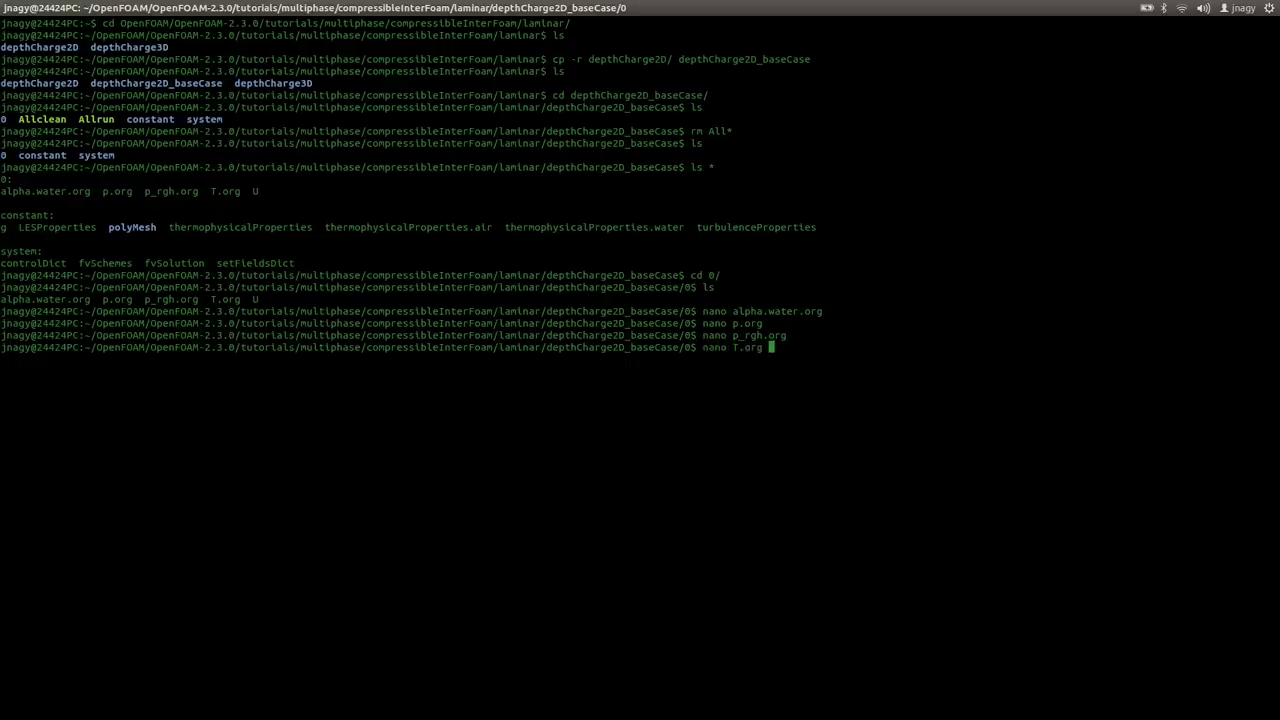
key(Return)
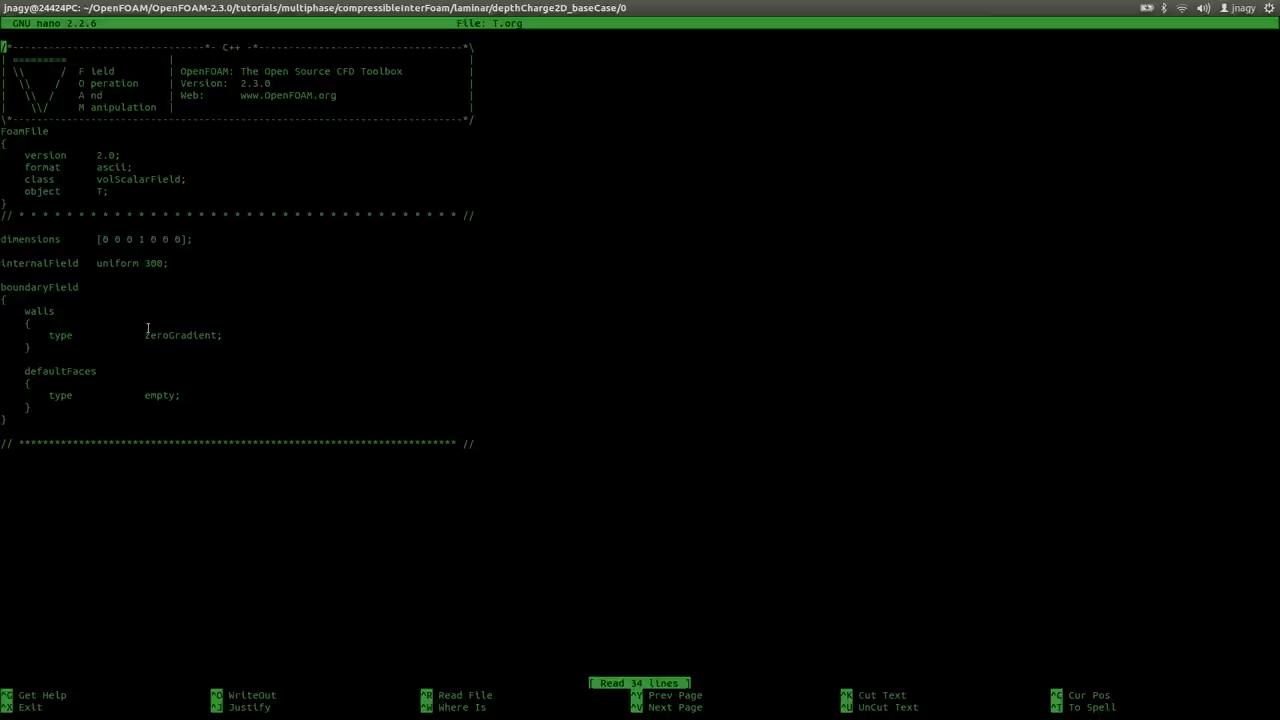
double_click(70, 371)
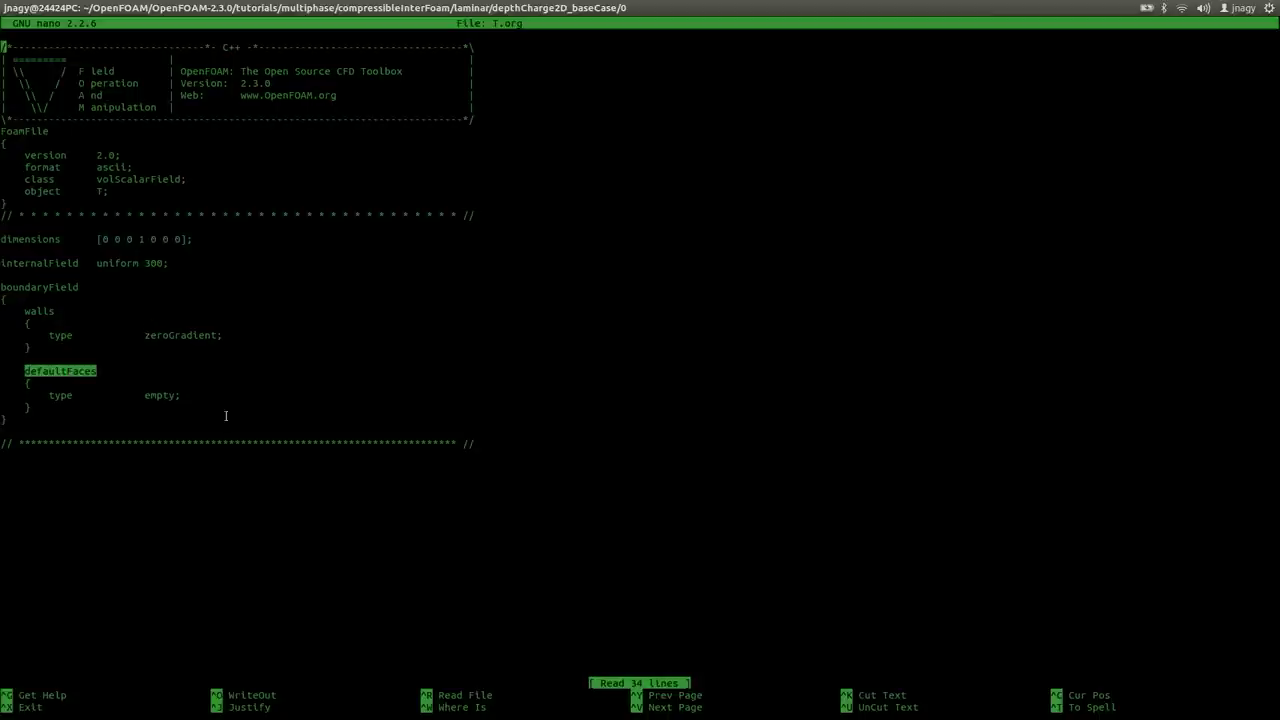
key(ctrl+x)
- Open U in nano, replace the patch name frontAndBack with defaultFaces, and save the file
text(nano )
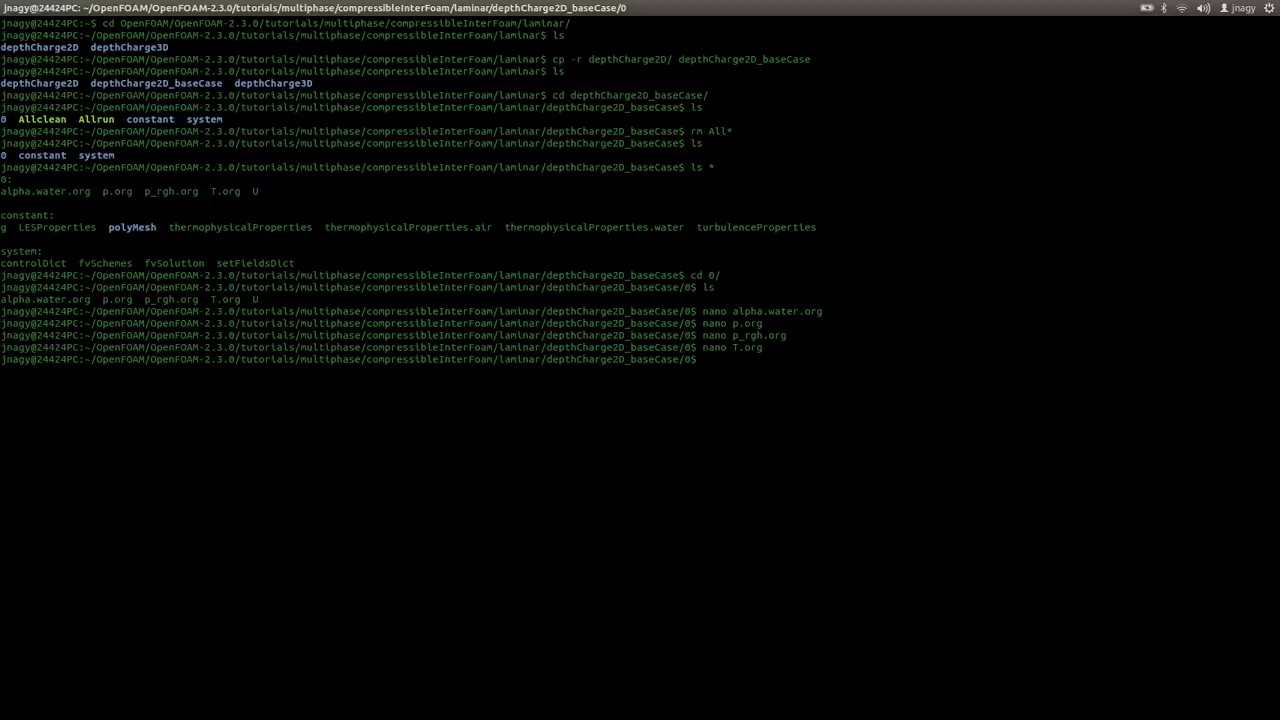
text(U)
key(Return)
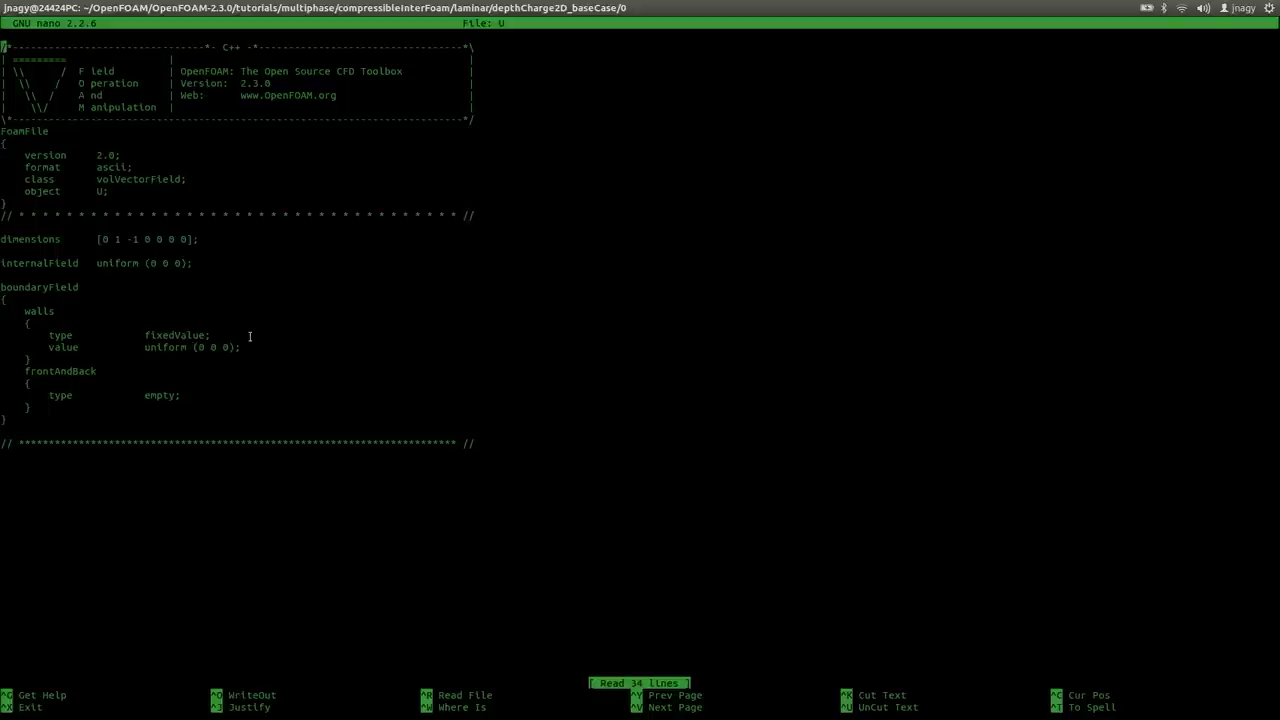
key(Down)
key(Down)
key(Down)
key(Down)
key(Down)
key(Down)
key(Down)
key(Down)
key(Down)
key(Down)
key(Down)
key(Down)
key(Down)
key(Down)
key(Down)
key(Down)
key(Down)
key(Down)
key(Down)
key(Down)
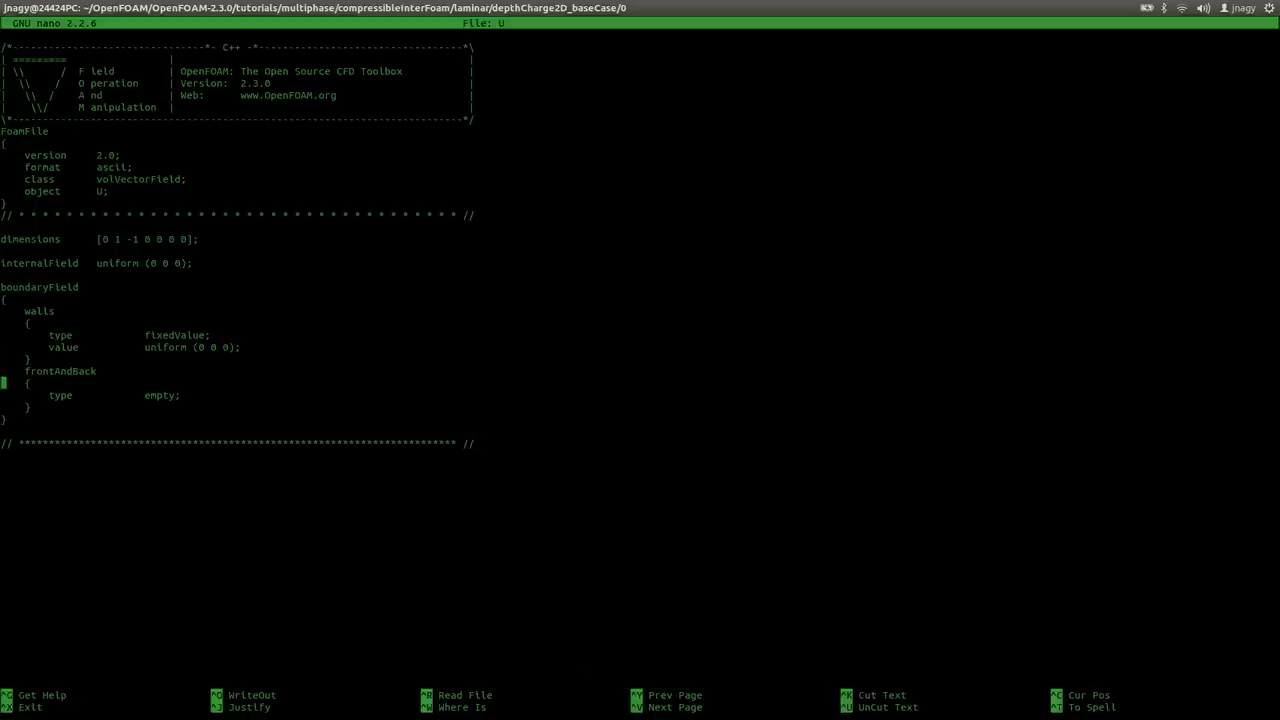
key(Left)
key(BackSpace)
key(BackSpace)
key(BackSpace)
key(BackSpace)
key(BackSpace)
key(BackSpace)
key(BackSpace)
key(BackSpace)
key(BackSpace)
key(BackSpace)
key(BackSpace)
key(BackSpace)
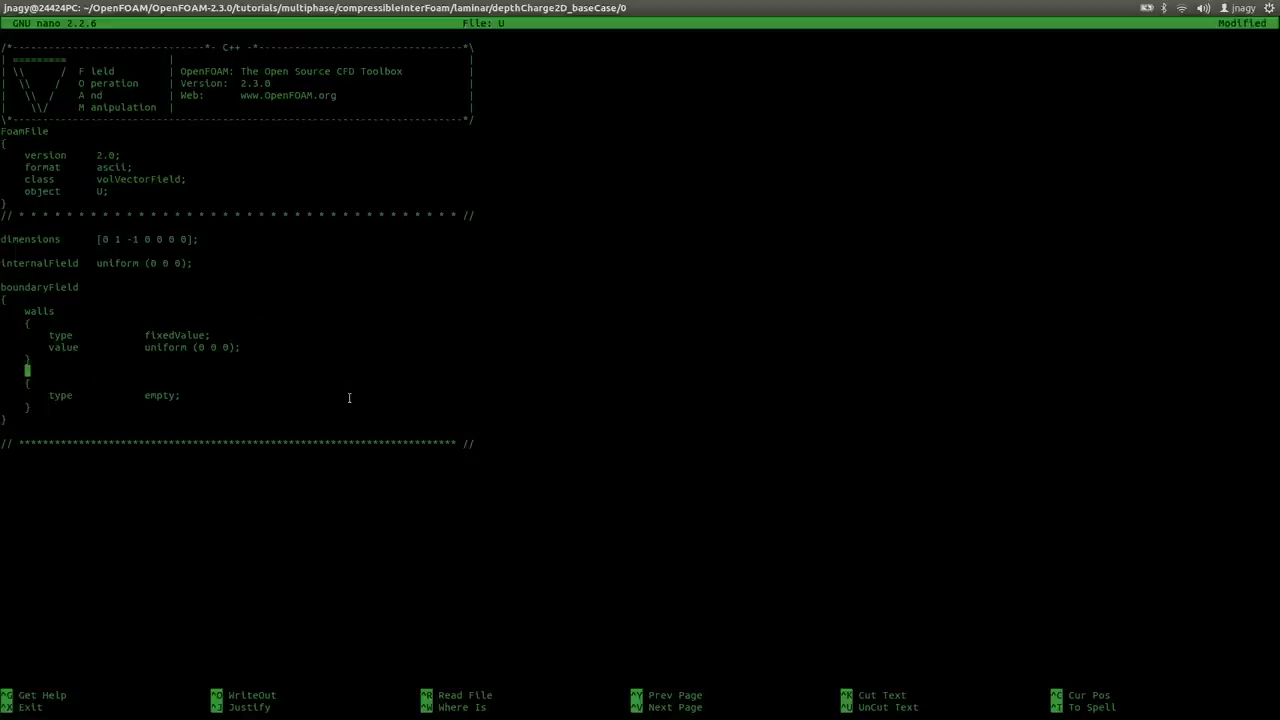
key(ctrl+shift+v)
key(ctrl+x)
key(y)
key(Return)
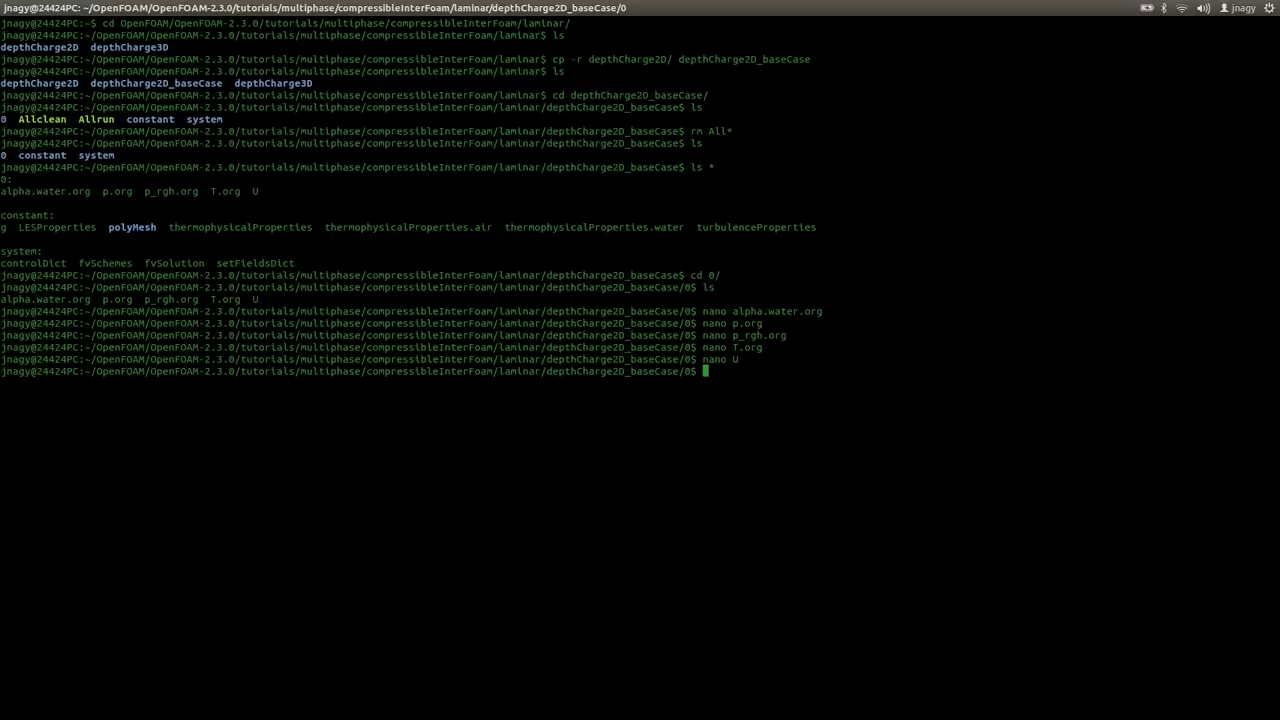
- List the files in the 0 directory and copy alpha.water.org to alpha.water
text(ls)
key(Return)
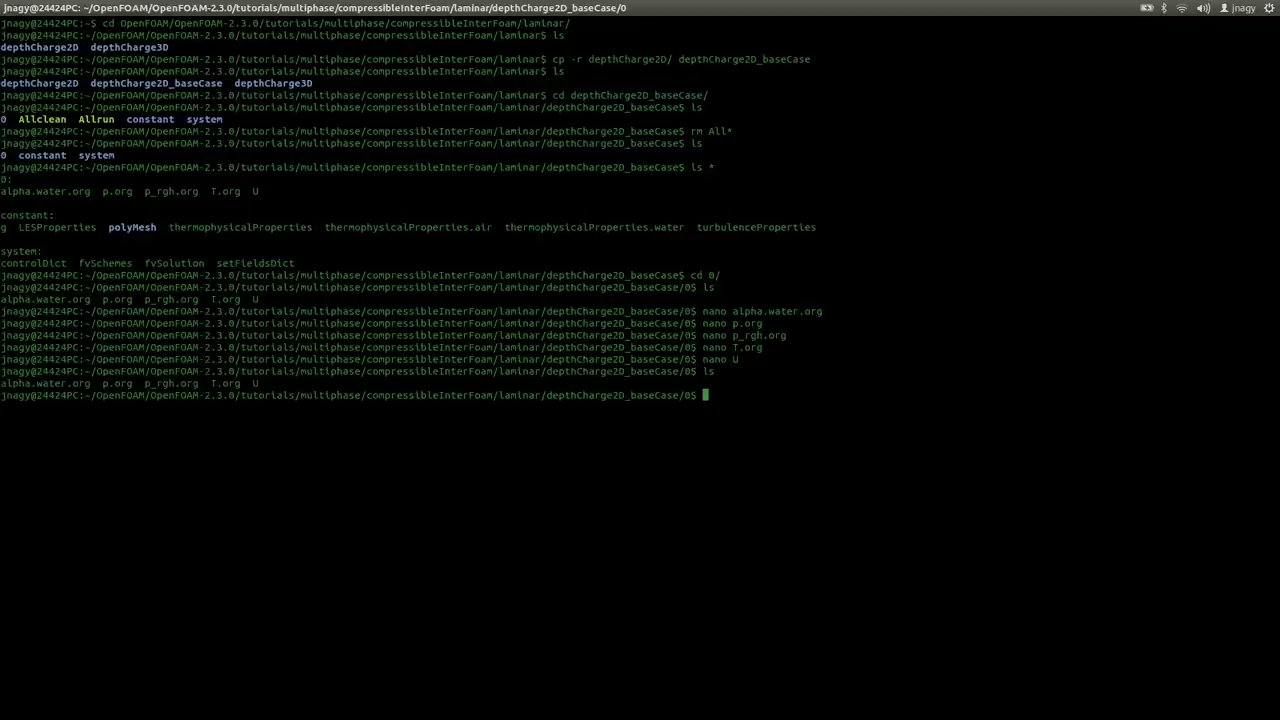
text(cp alpha.water.org alpha.water.org)
key(BackSpace)
key(BackSpace)
key(BackSpace)
key(BackSpace)
key(Return)
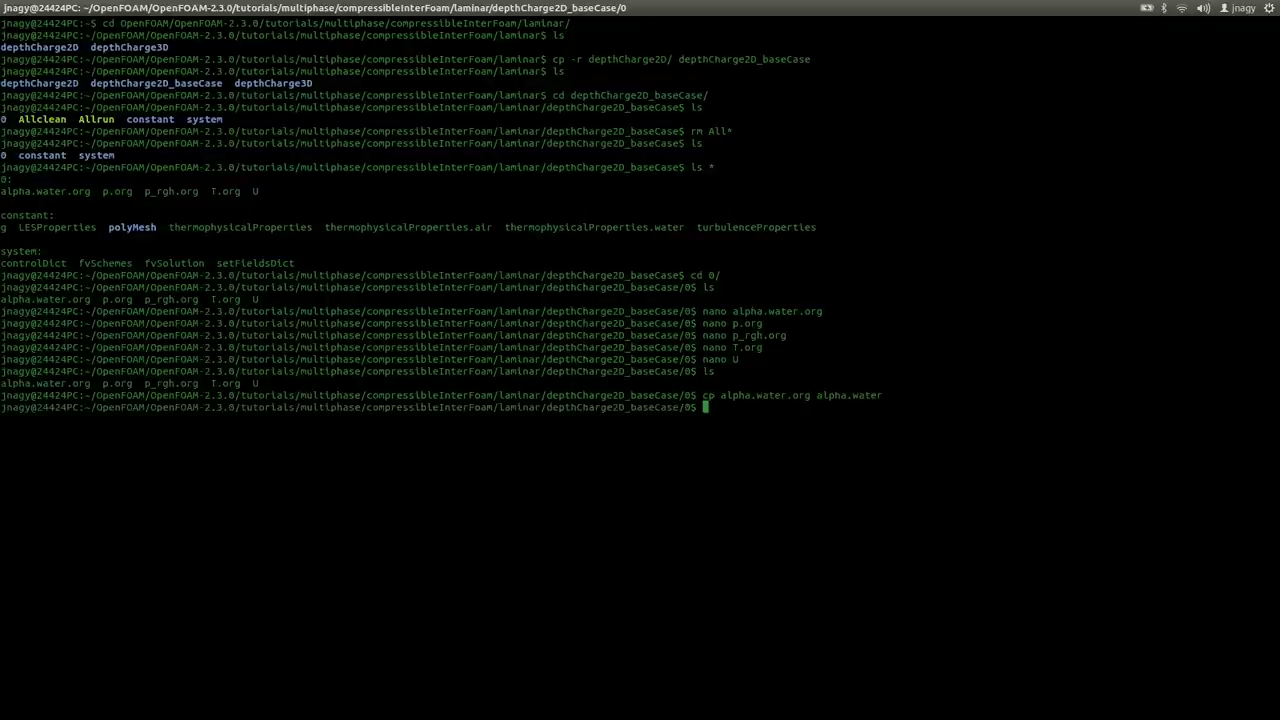
- Copy p.org to p and p_rgh.org to p_rgh in the 0 directory
text(cp p.org p)
key(Return)
text(cp p_rgh.org)
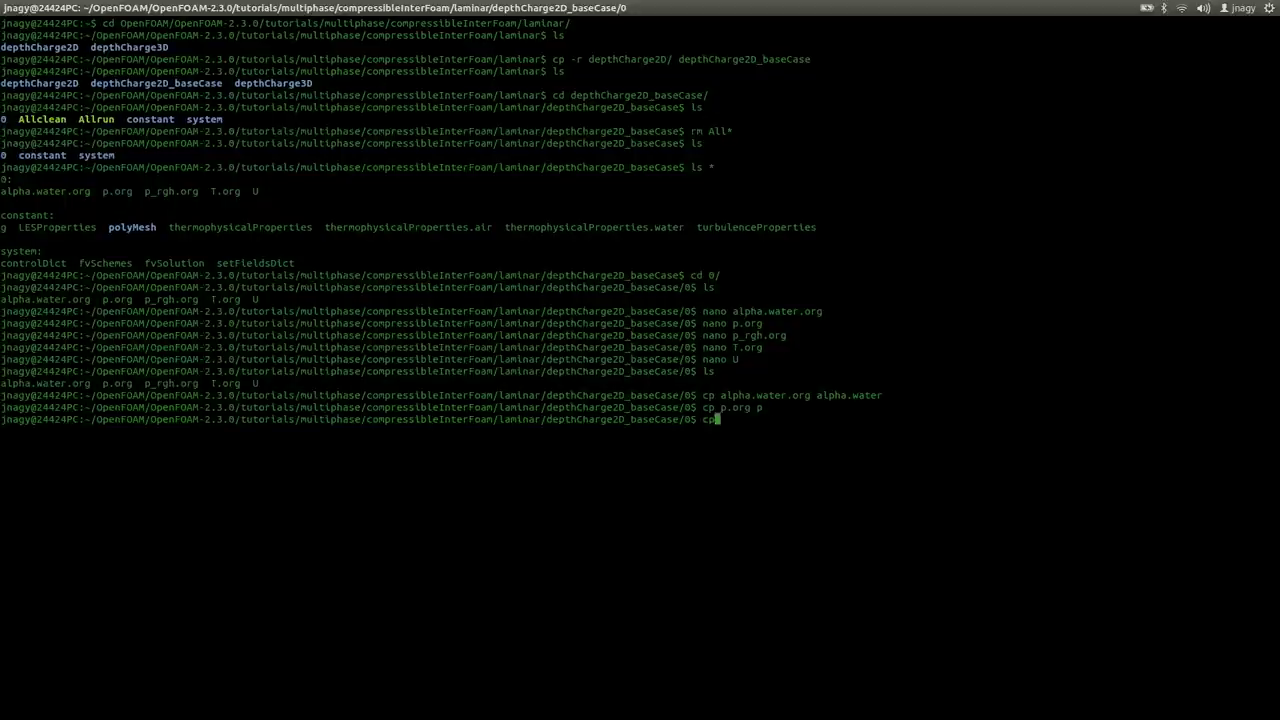
text( p_)
key(Tab)
key(BackSpace)
key(BackSpace)
key(BackSpace)
key(BackSpace)
key(Return)
- Try to make a copy of T.org in the 0 directory
text(cp T)
key(Tab)
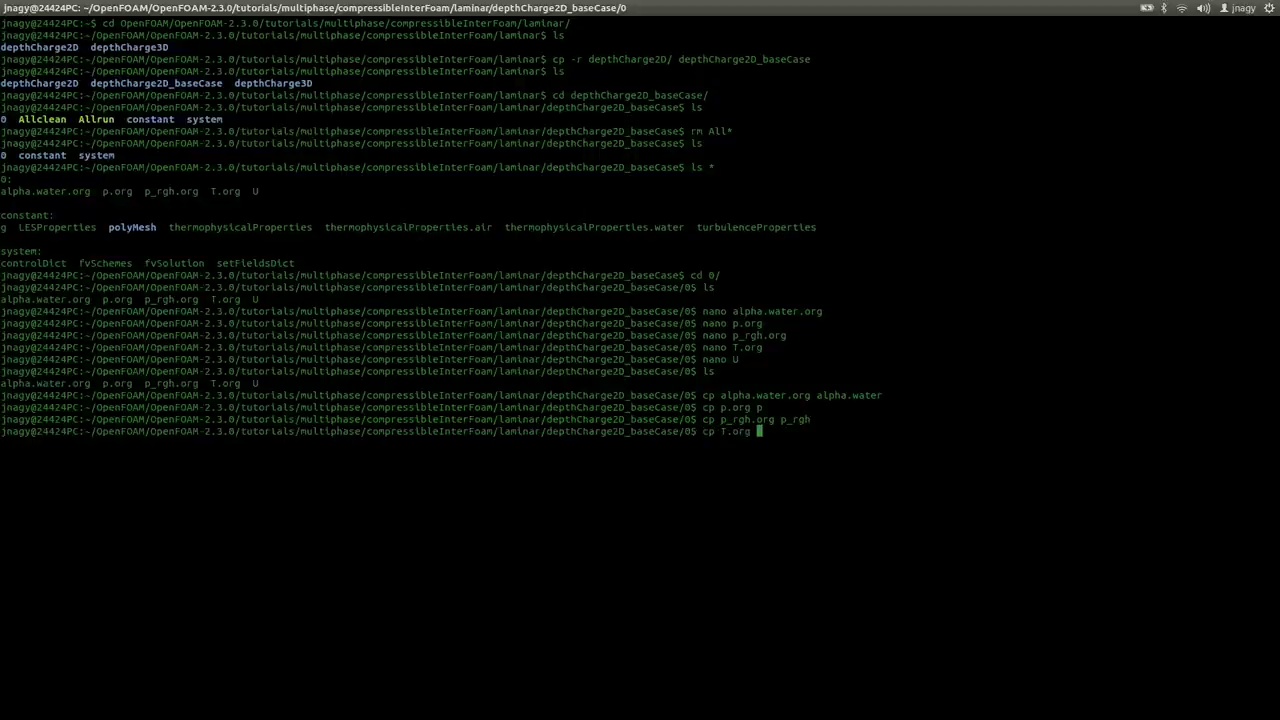
text(T)
key(Tab)
key(Return)
- Copy T.org to T and list the contents of the 0 directory
text(cp T)
key(Tab)
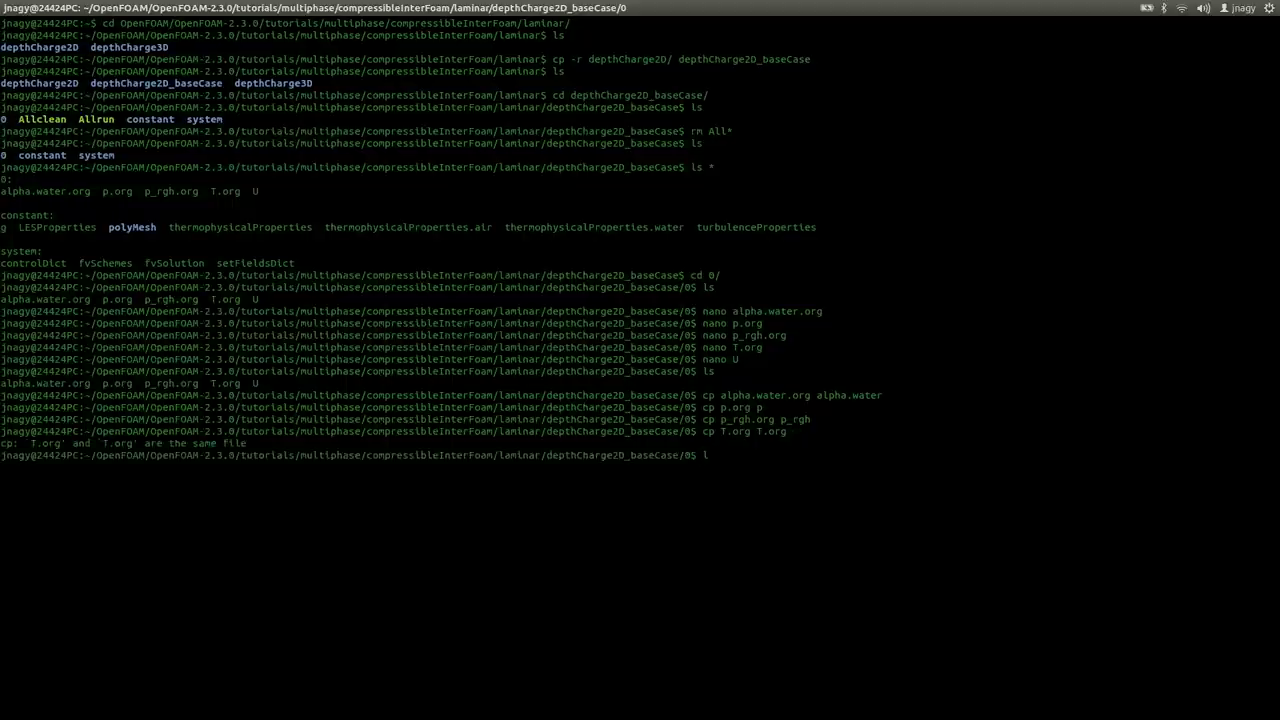
text(T)
key(Tab)
key(BackSpace)
key(BackSpace)
key(BackSpace)
key(BackSpace)
key(BackSpace)
key(Return)
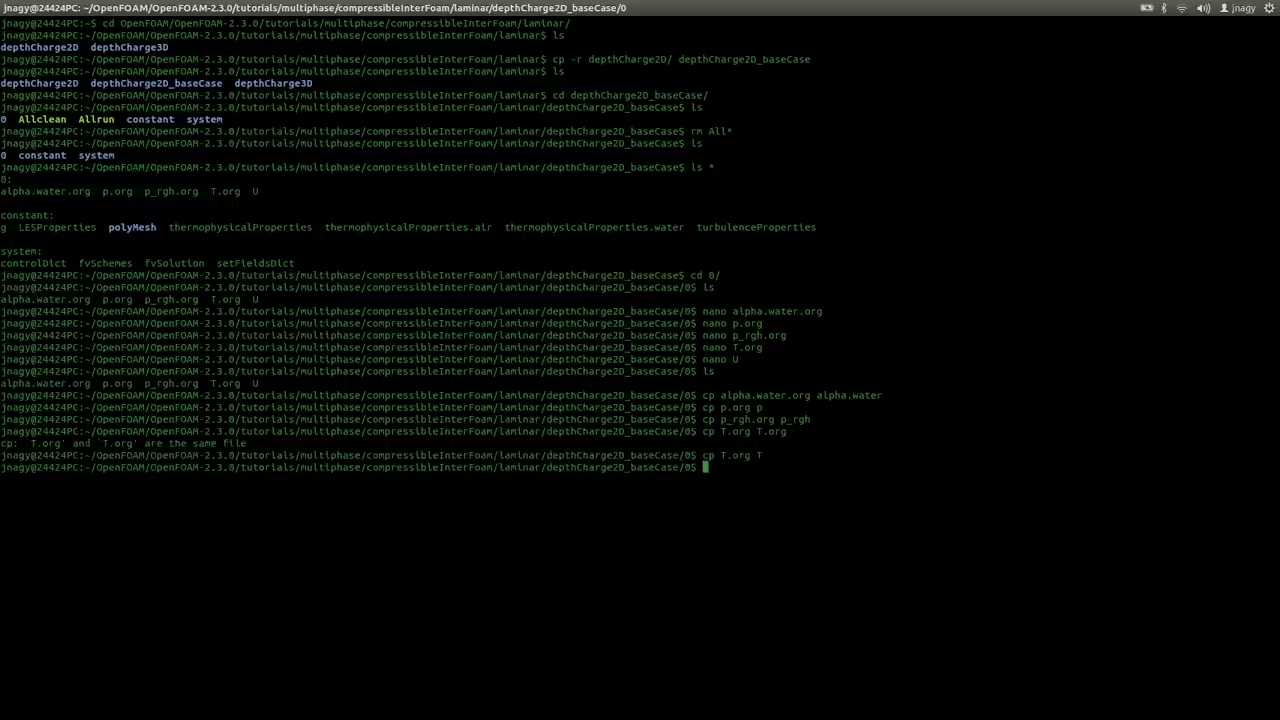
text(ls)
key(Return)
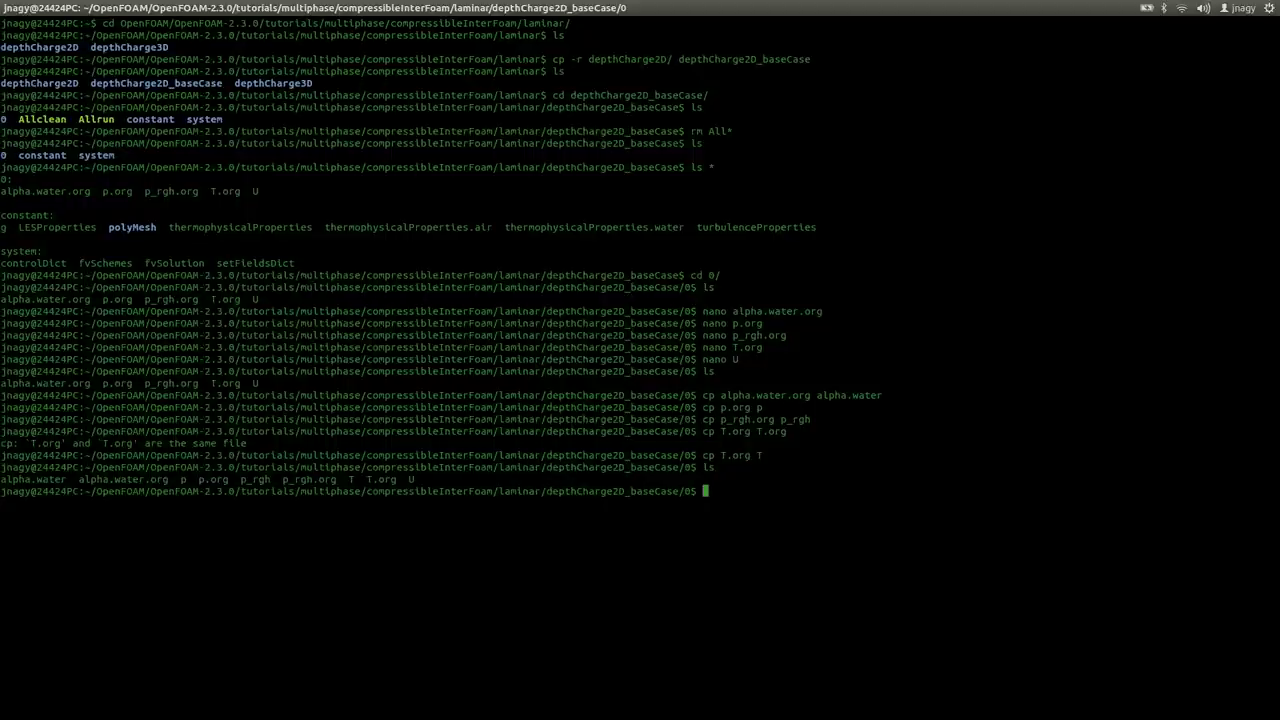
- Go up to the case directory, change into the constant directory, and list its contents
text(cd ..)
key(Return)
text(ls)
key(Return)
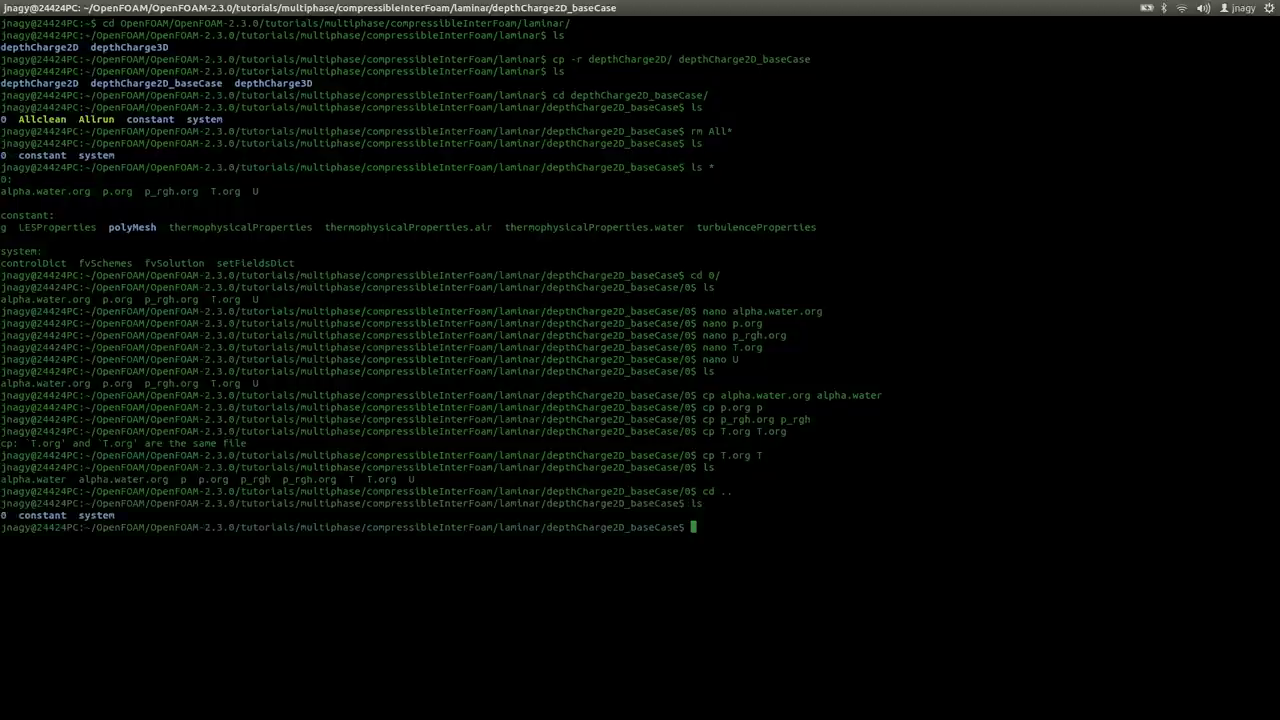
text(cd c)
key(Tab)
key(Return)
text(ls)
key(Return)
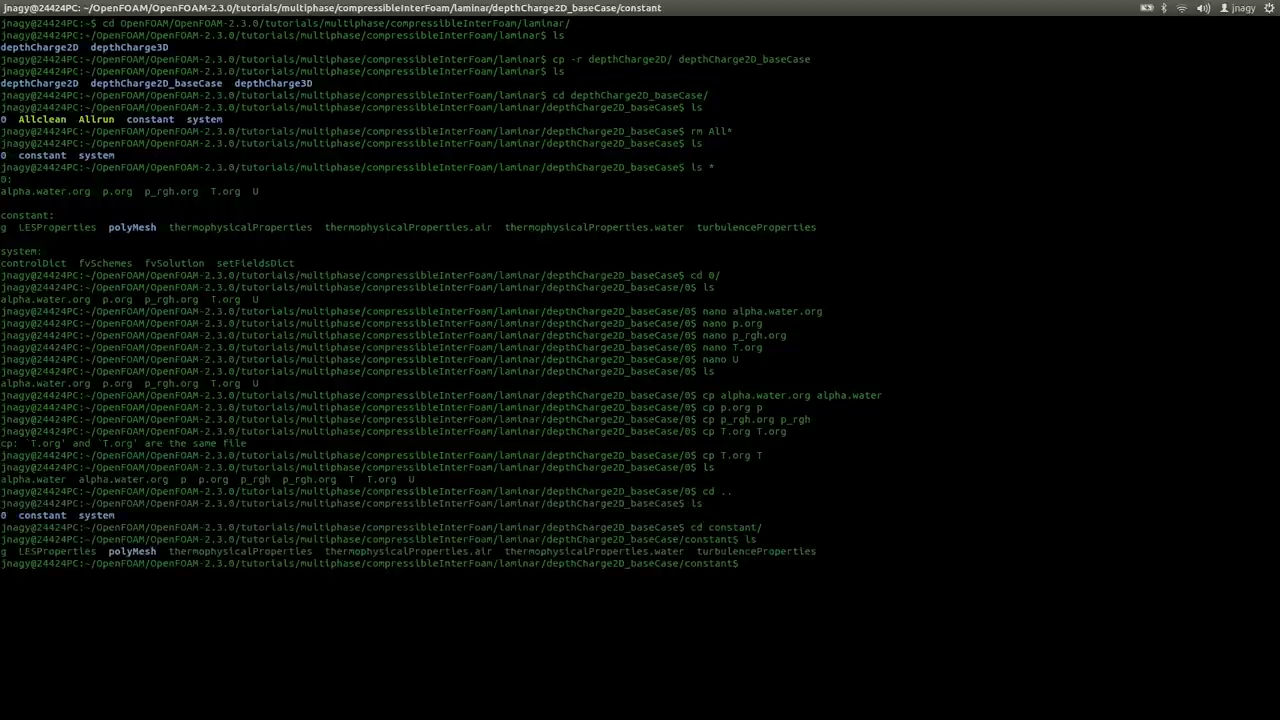
- Open g in nano, compare the gravity vector's direction with the Geometry slide in the Document Viewer, and close the file without changes
text(nano g)
key(Return)
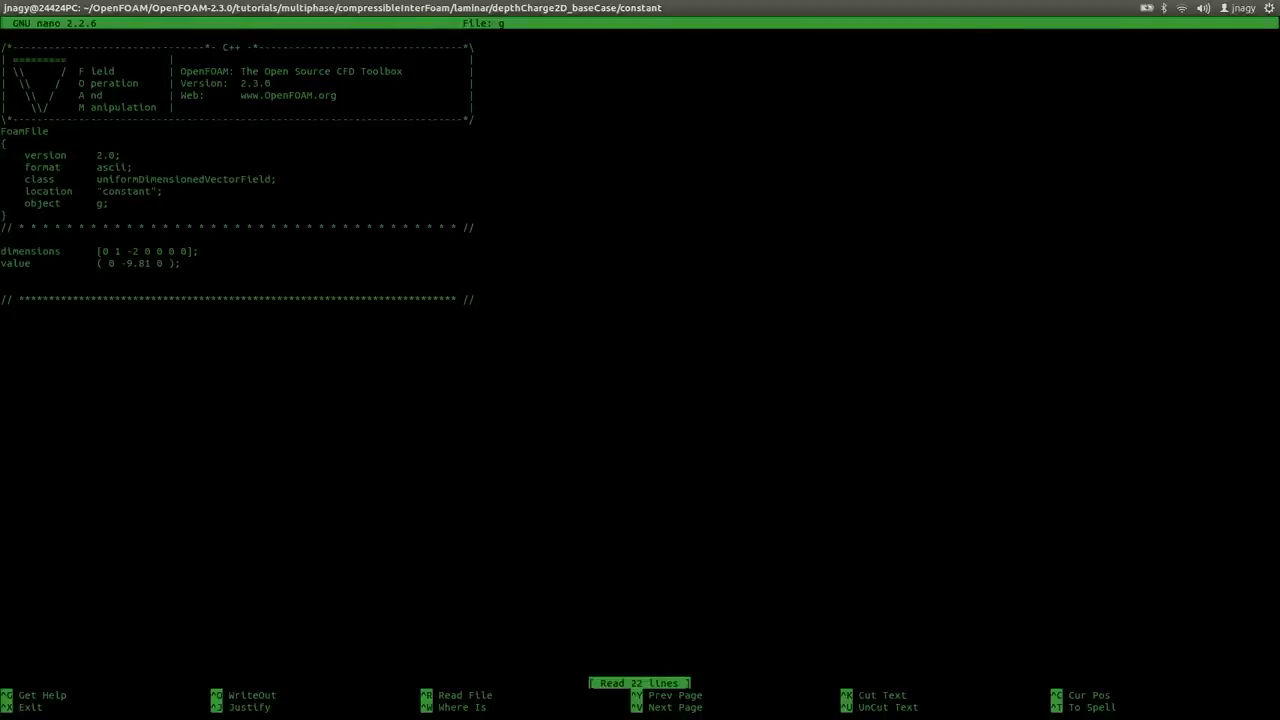
key(alt+Tab)
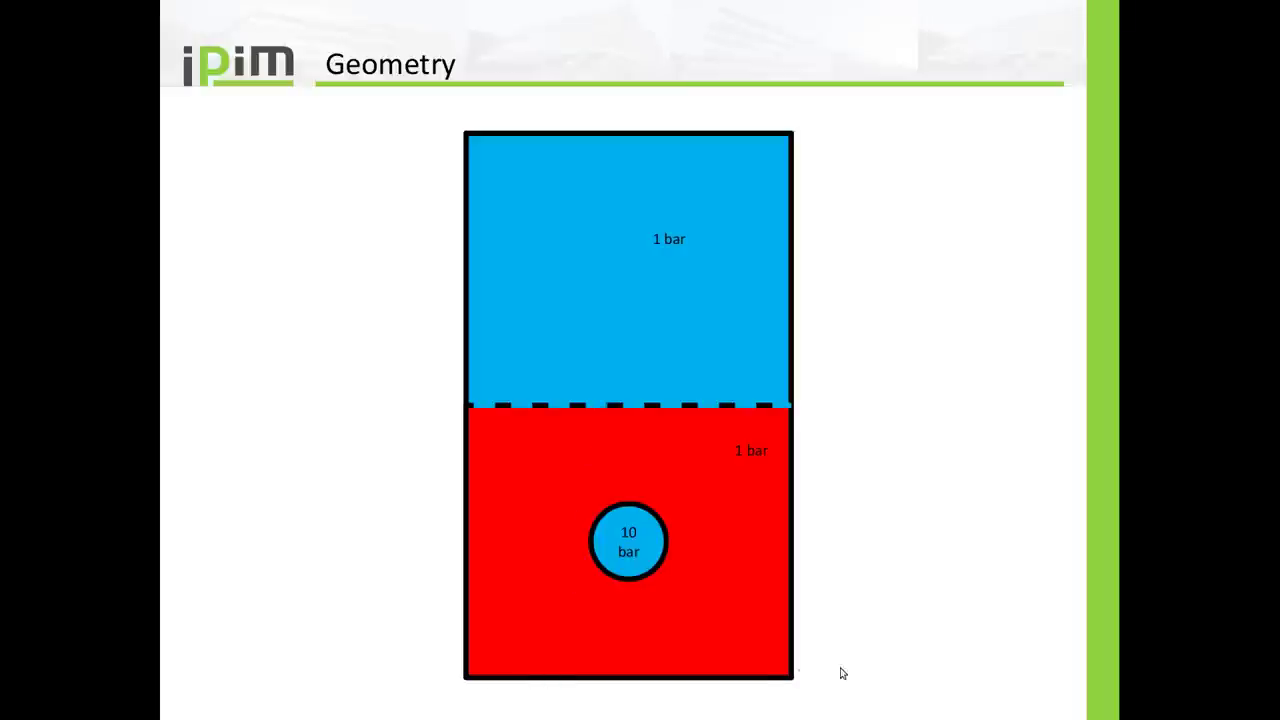
key(alt+Tab)
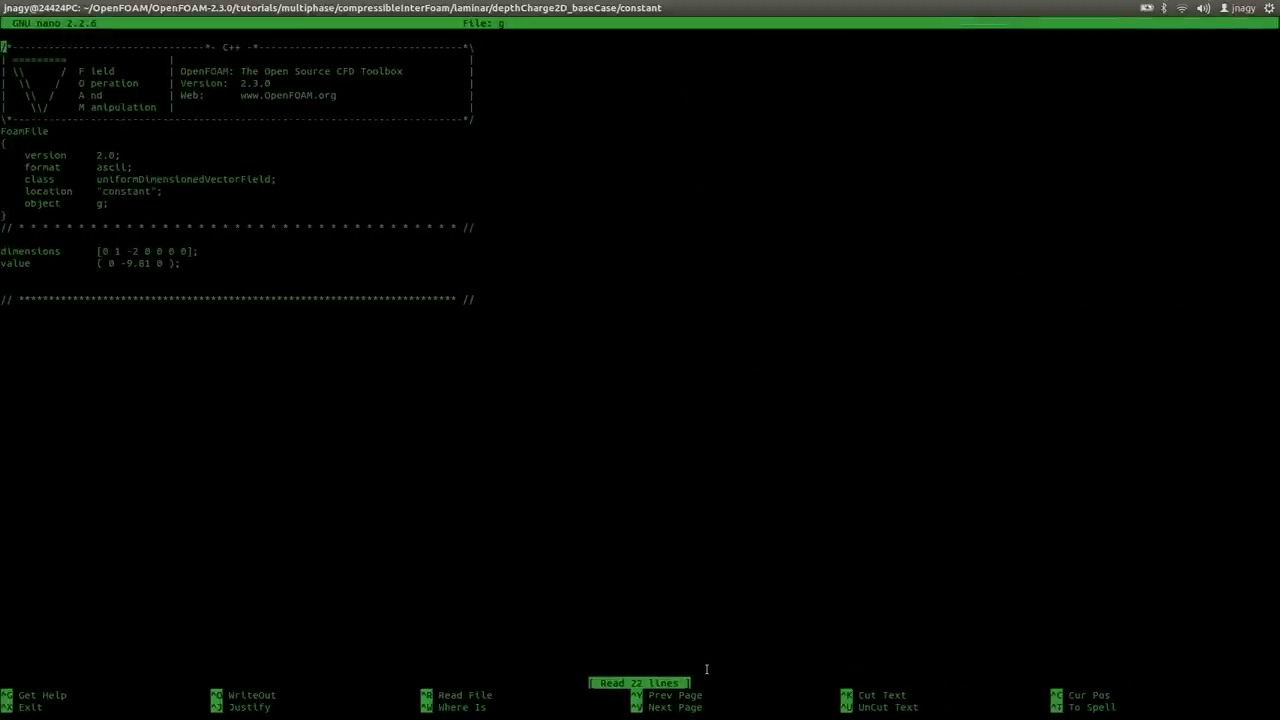
key(ctrl+x)
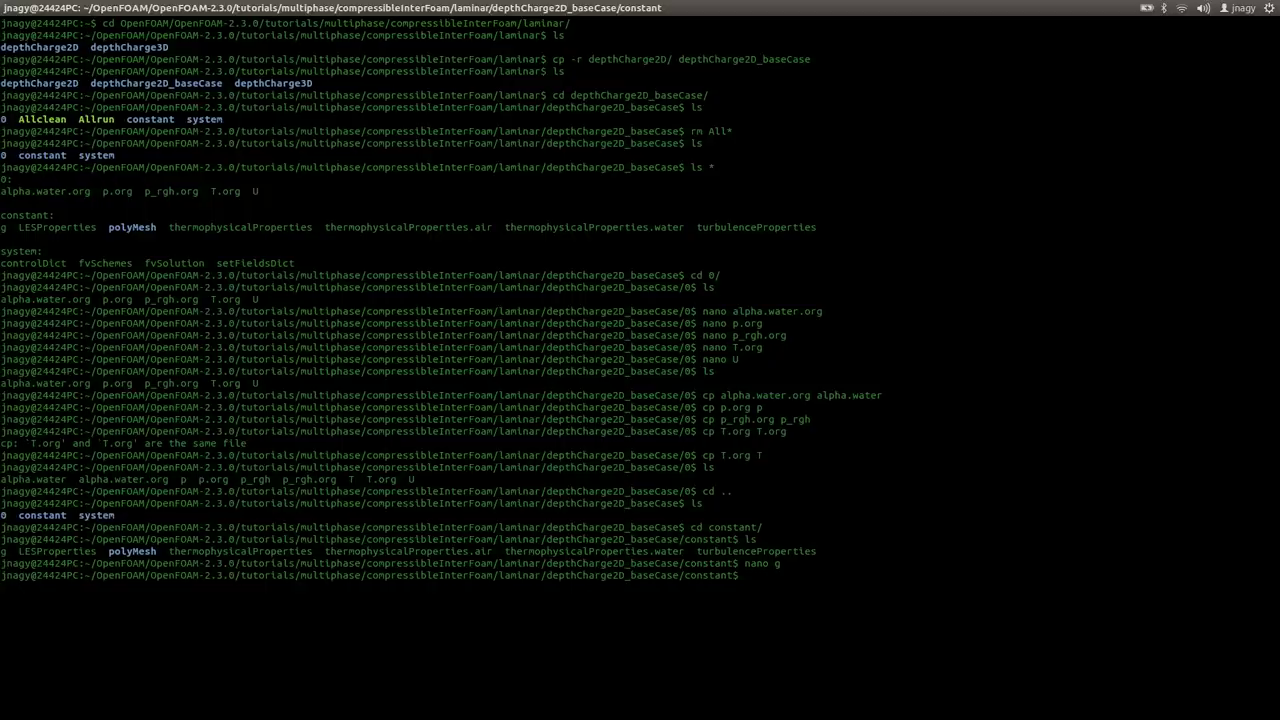
- Open LESProperties in nano, check the LESModel entry, and close it without changes
text(nano L)
key(Tab)
key(Return)
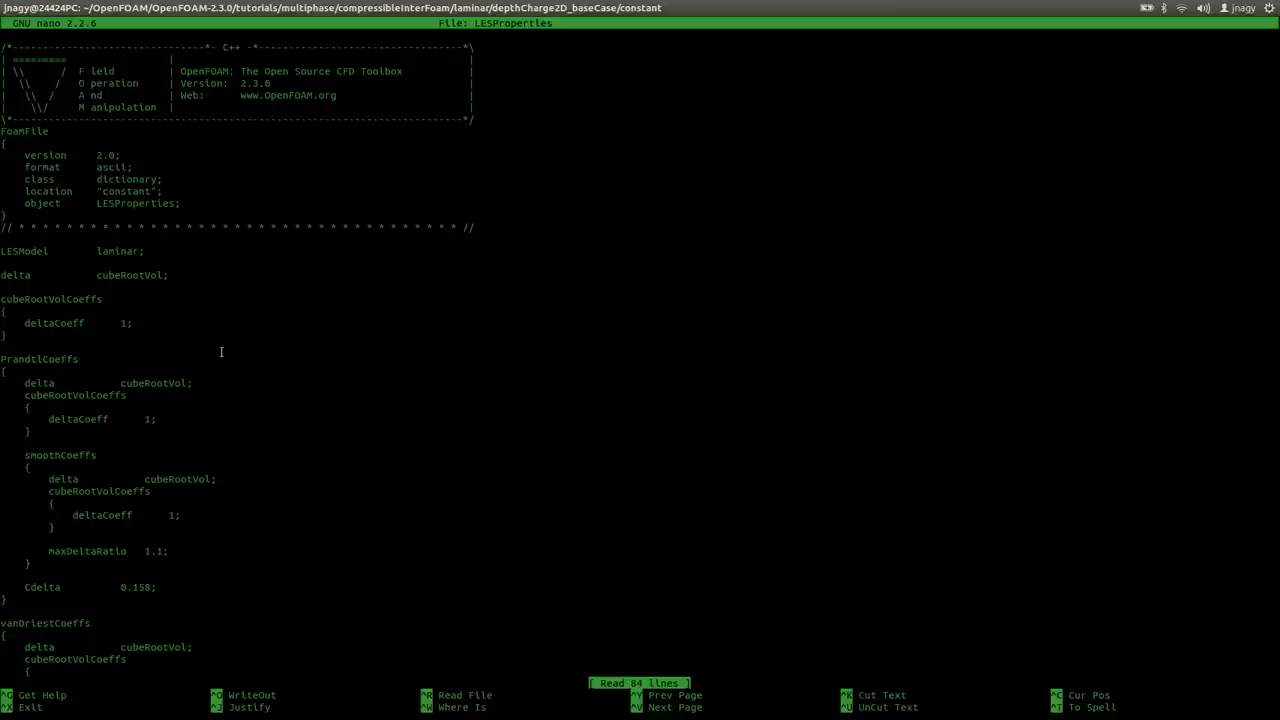
double_click(115, 251)
key(ctrl+x)
- Open turbulenceProperties in nano, check the simulationType entry, and close it without changes
text(nano tu)
key(Tab)
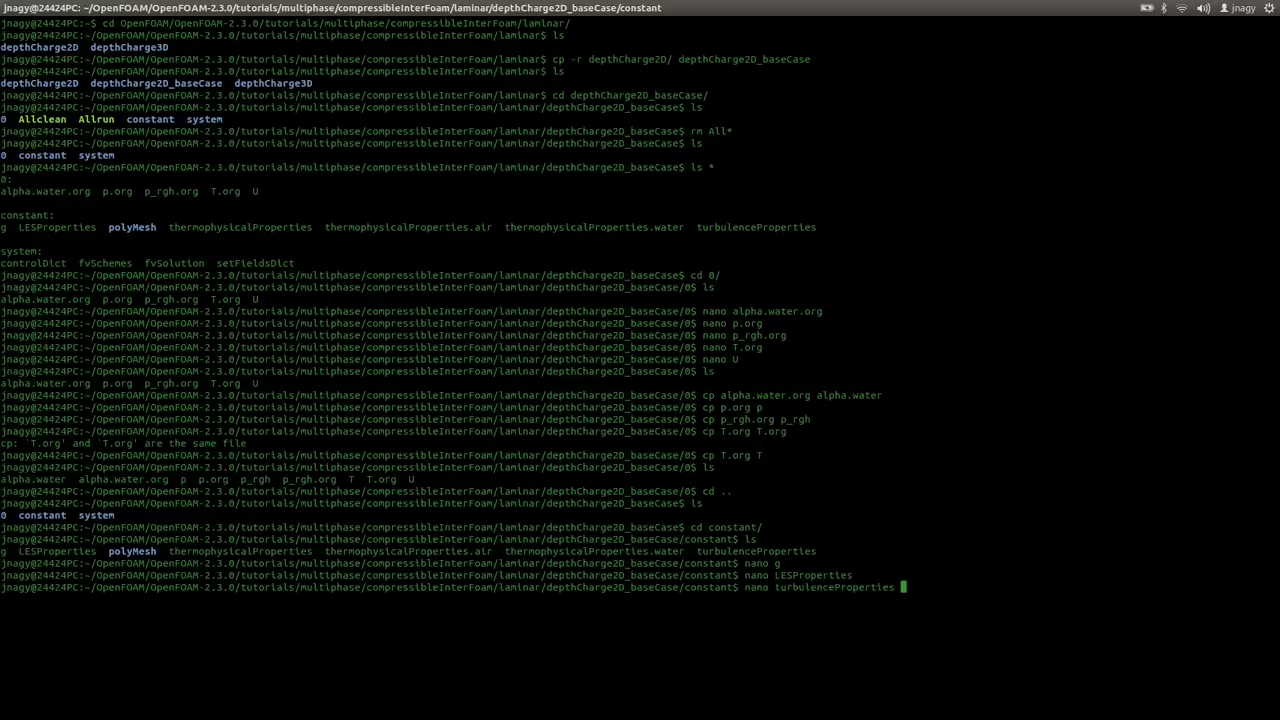
key(Return)
double_click(115, 251)
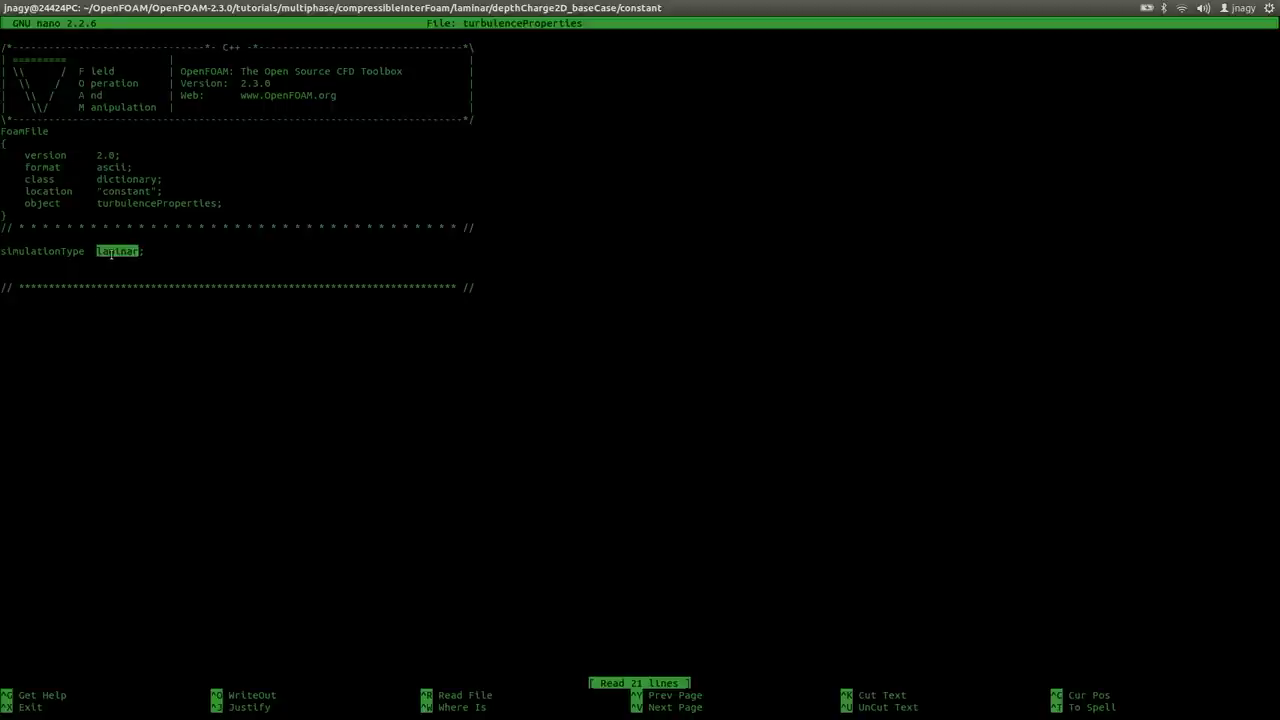
key(ctrl+x)
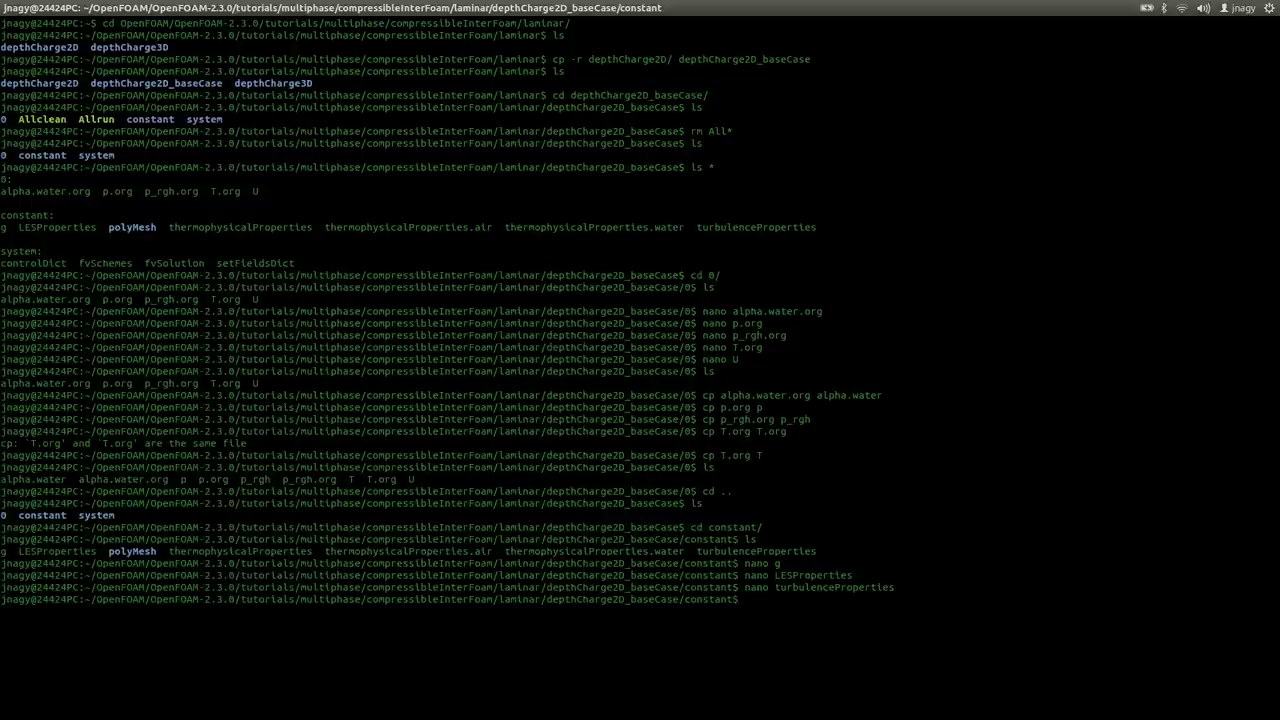
- Open thermophysicalProperties in nano and examine the water and air names in its phases entry
text(nano thermophysicalProperties)
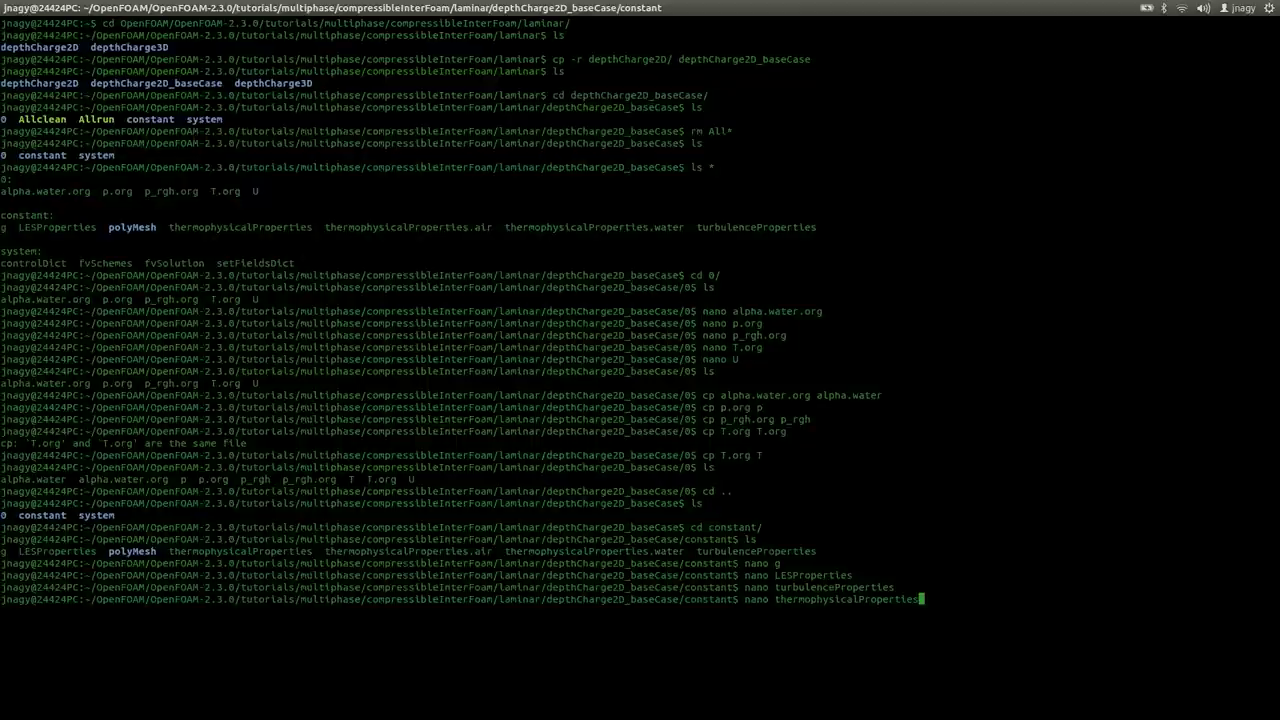
key(Return)
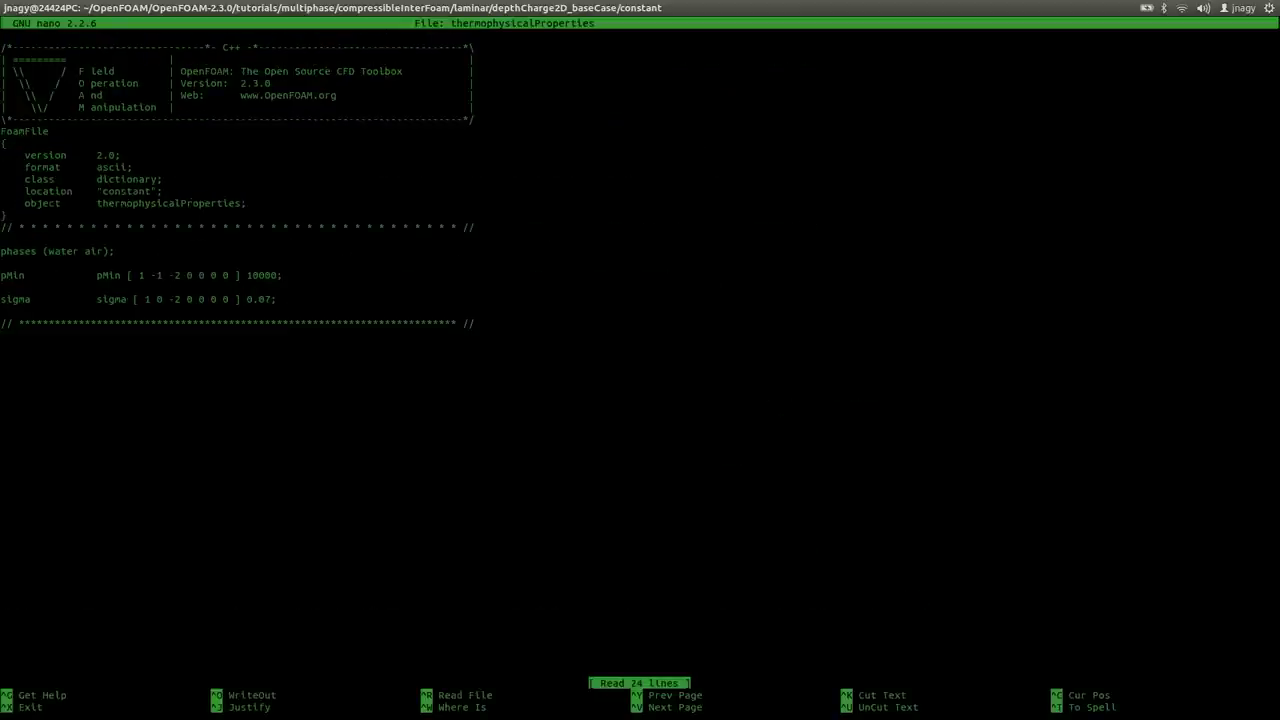
double_click(60, 251)
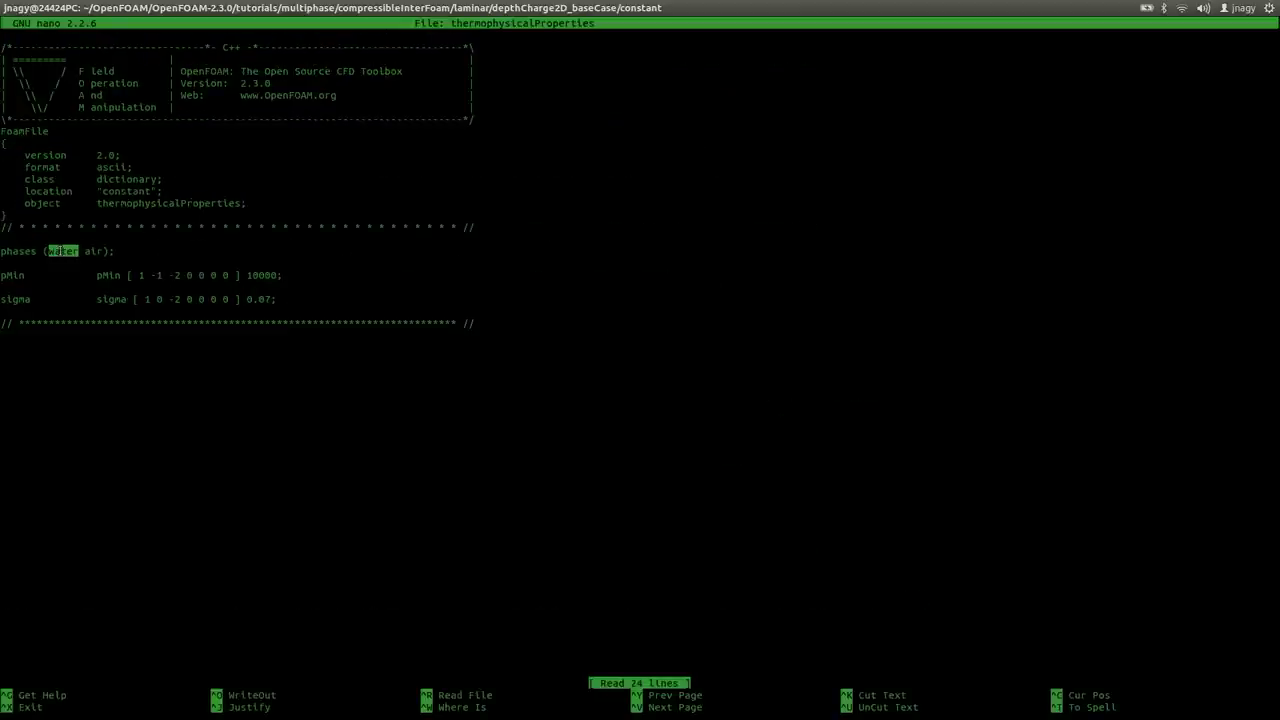
double_click(94, 251)
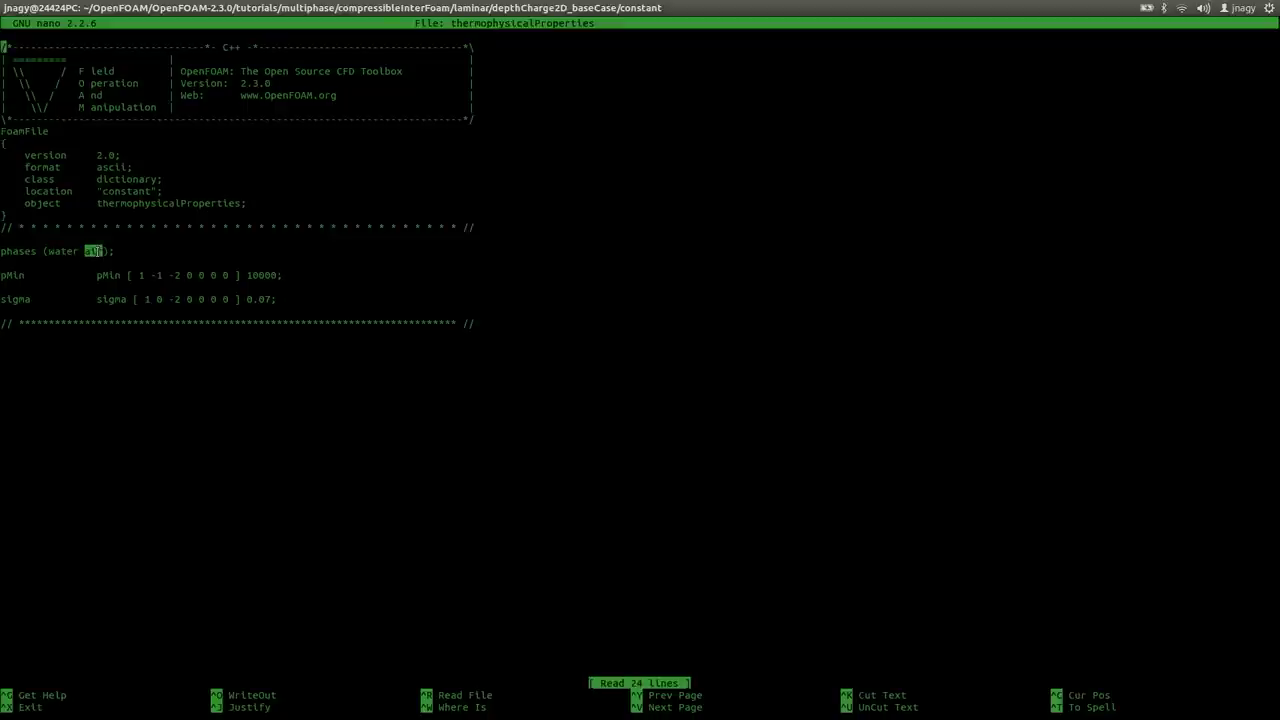
double_click(64, 254)
double_click(94, 251)
double_click(61, 251)
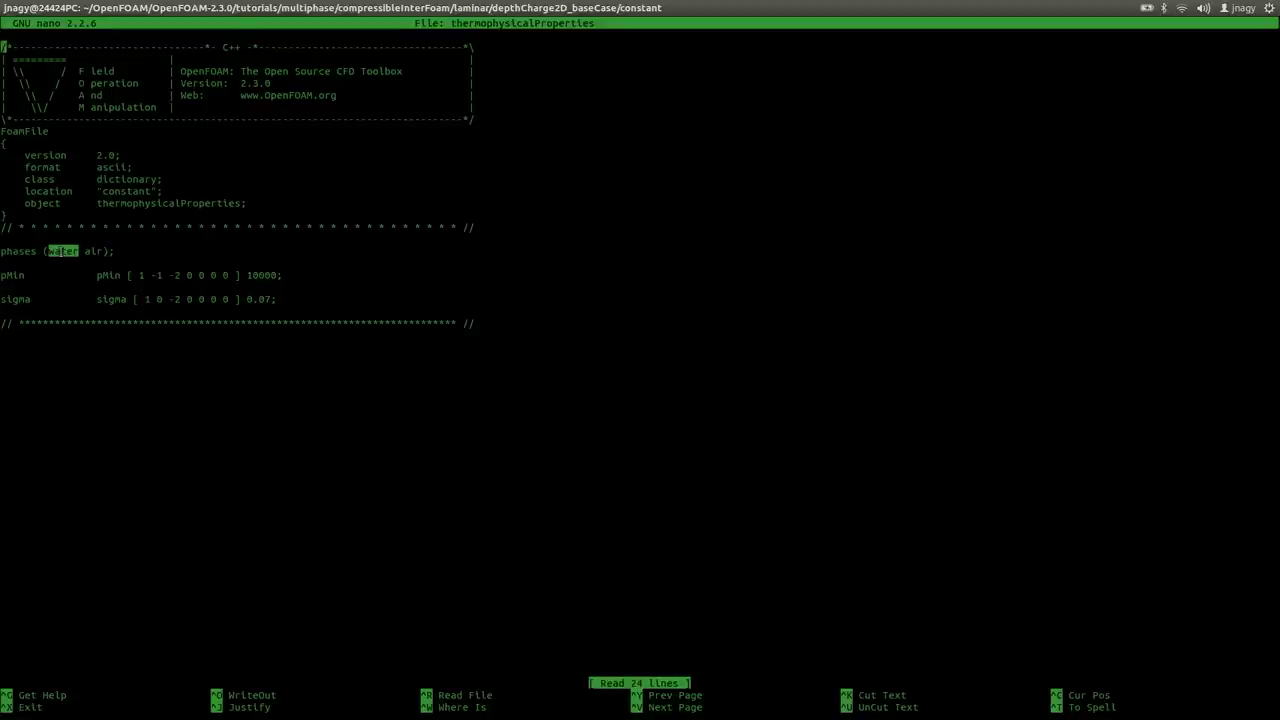
- Check both phase names in thermophysicalProperties, close it without changes, and list the ../0 directory to compare the field names
double_click(92, 251)
double_click(60, 251)
key(ctrl+x)
text(../0)
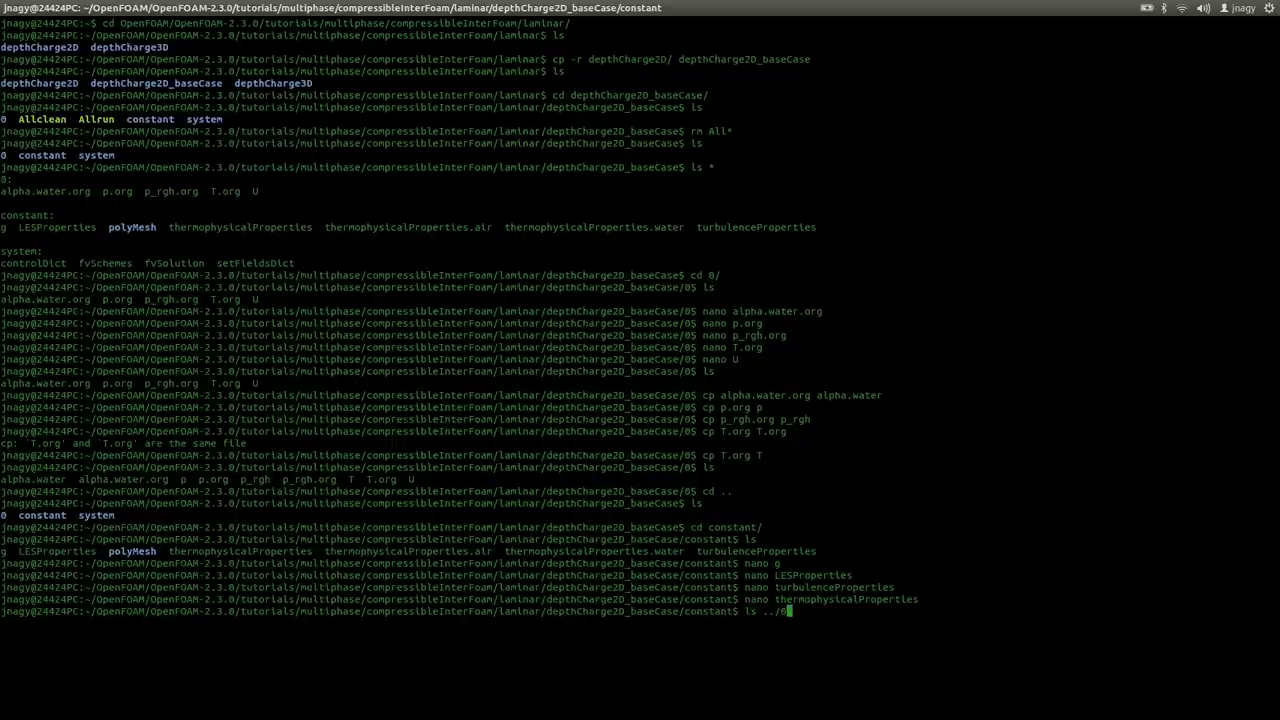
key(Return)
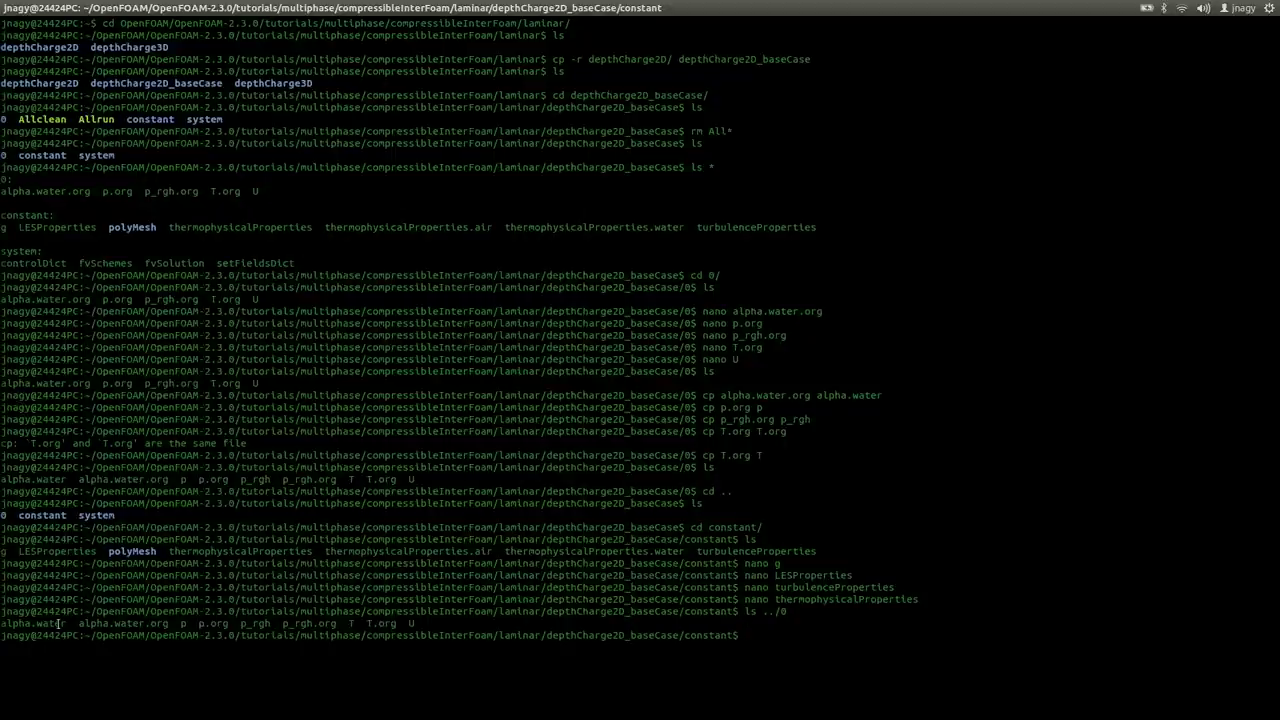
- Reopen thermophysicalProperties in nano, examine the pMin and sigma entries, and close it without changes
text(nano th)
key(Tab)
key(Return)
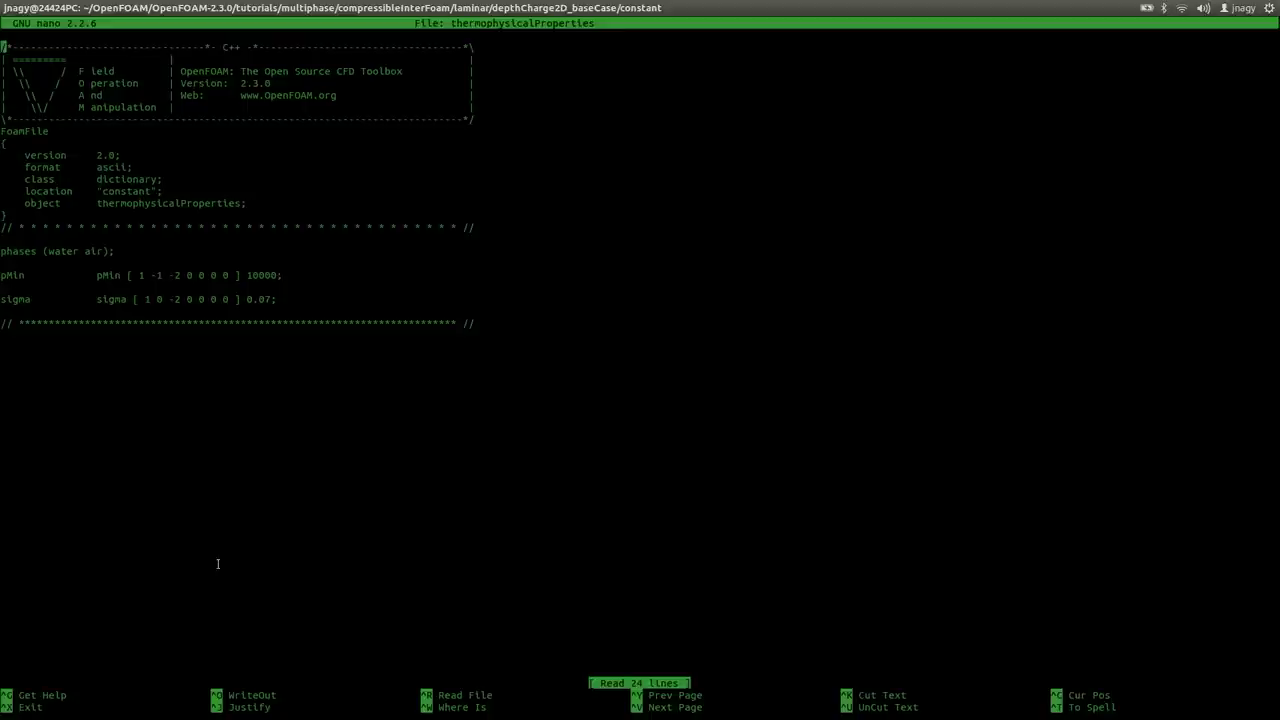
double_click(272, 273)
double_click(115, 299)
key(ctrl+x)
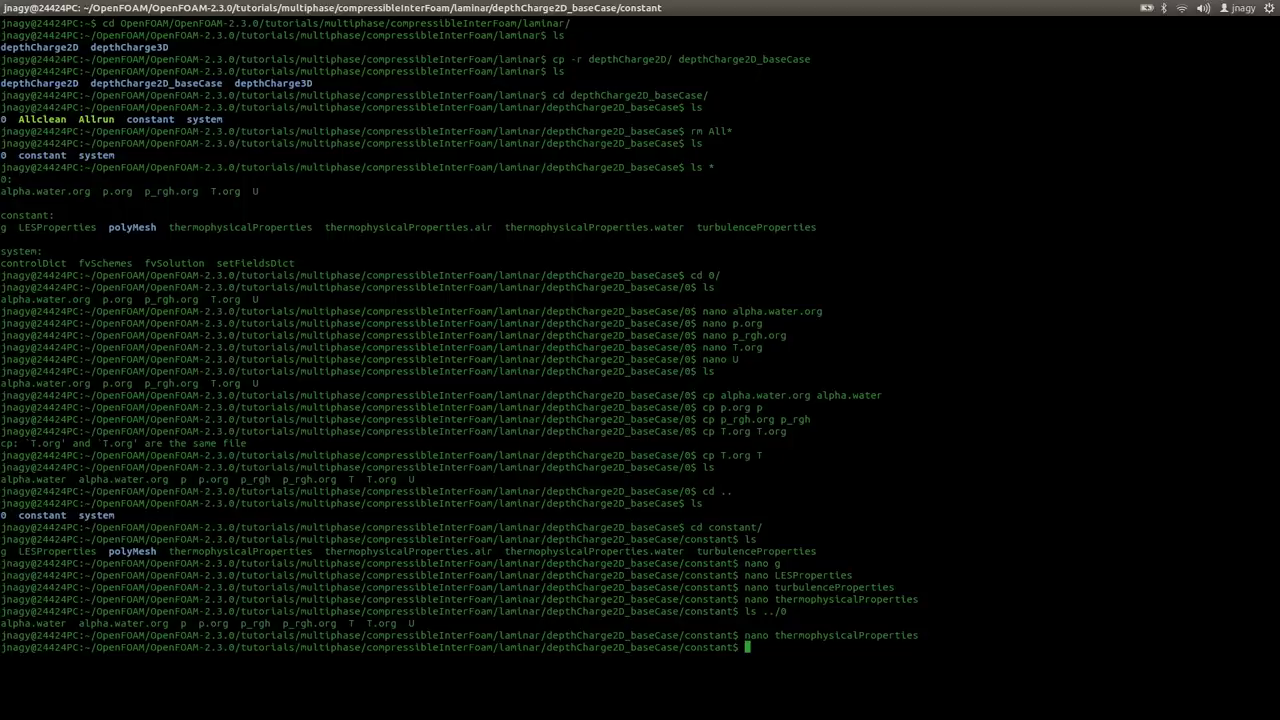
- List the constant directory, open thermophysicalProperties.air in nano, and examine the thermoType source path comment and the equationOfState entry
text(ls)
key(Return)
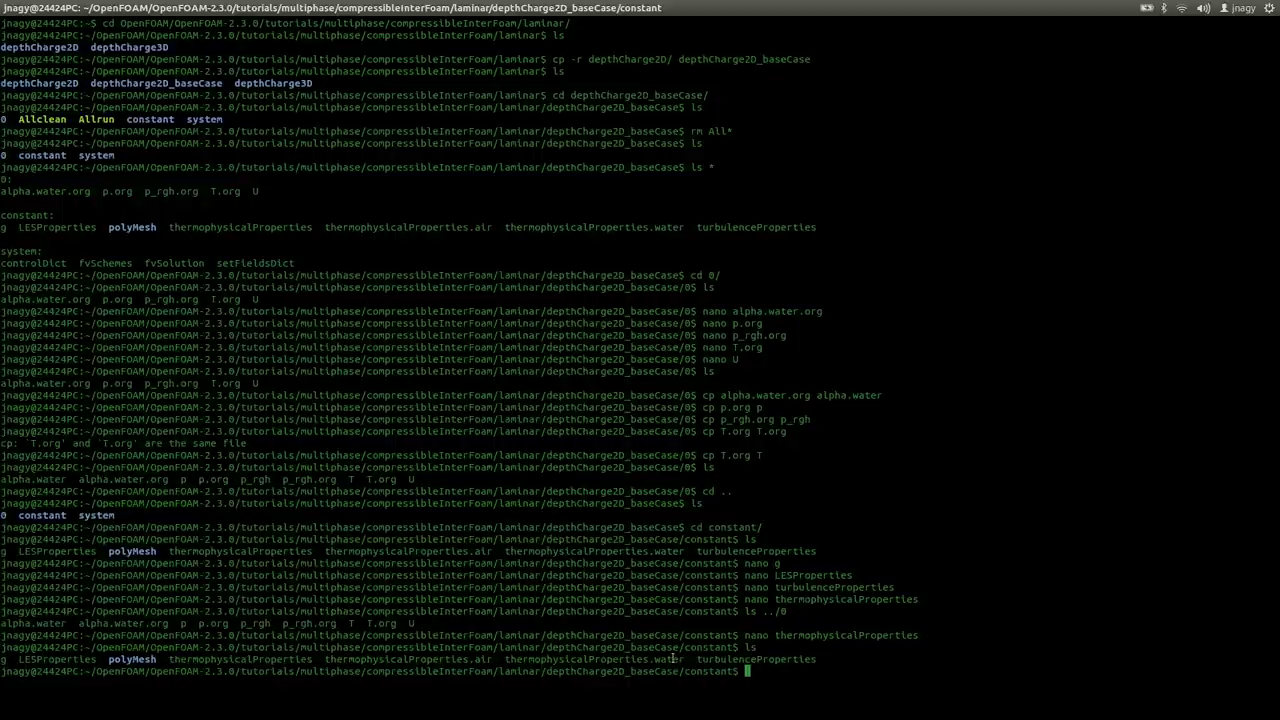
text(nano t)
key(Tab)
text(.)
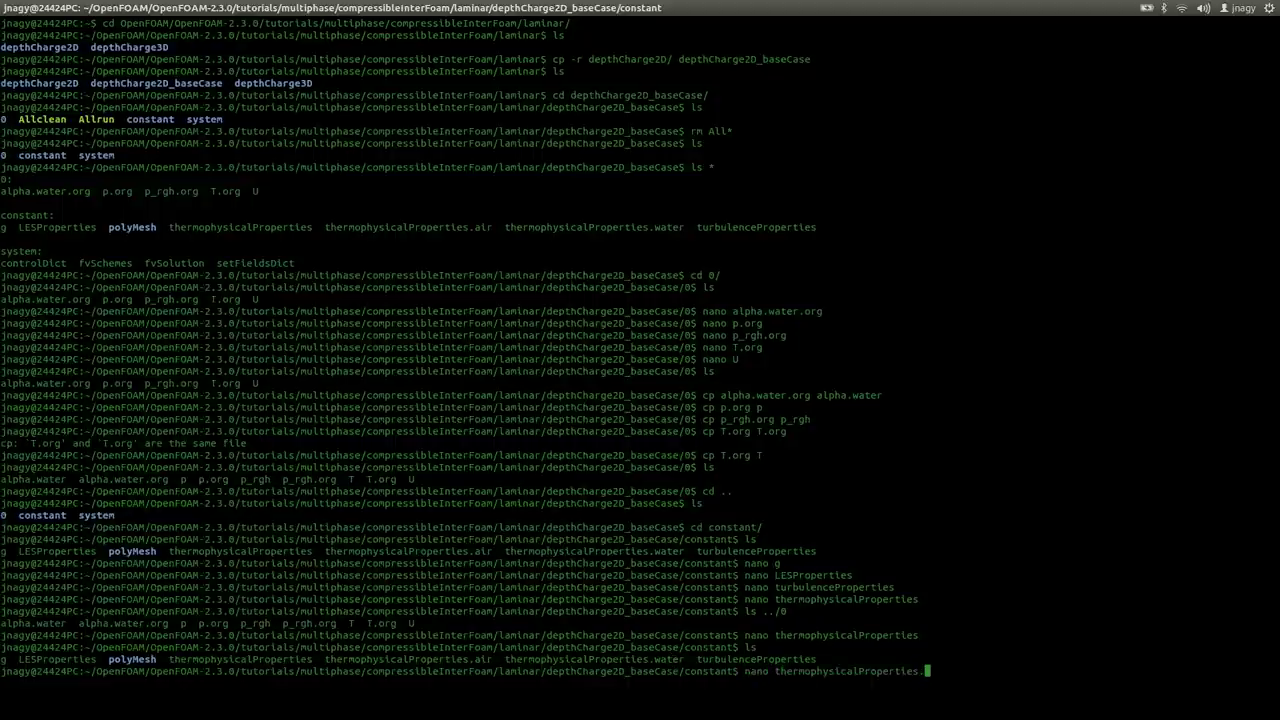
text(air)
key(Return)
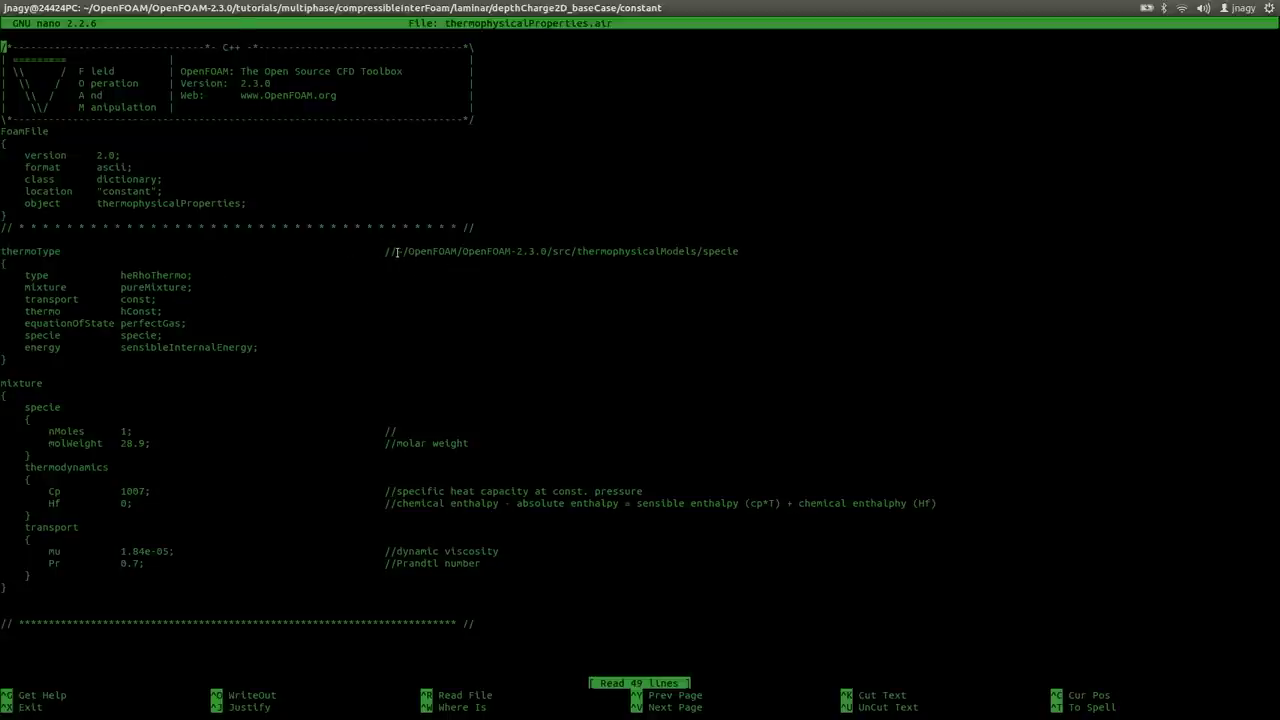
drag(408, 251, 576, 251)
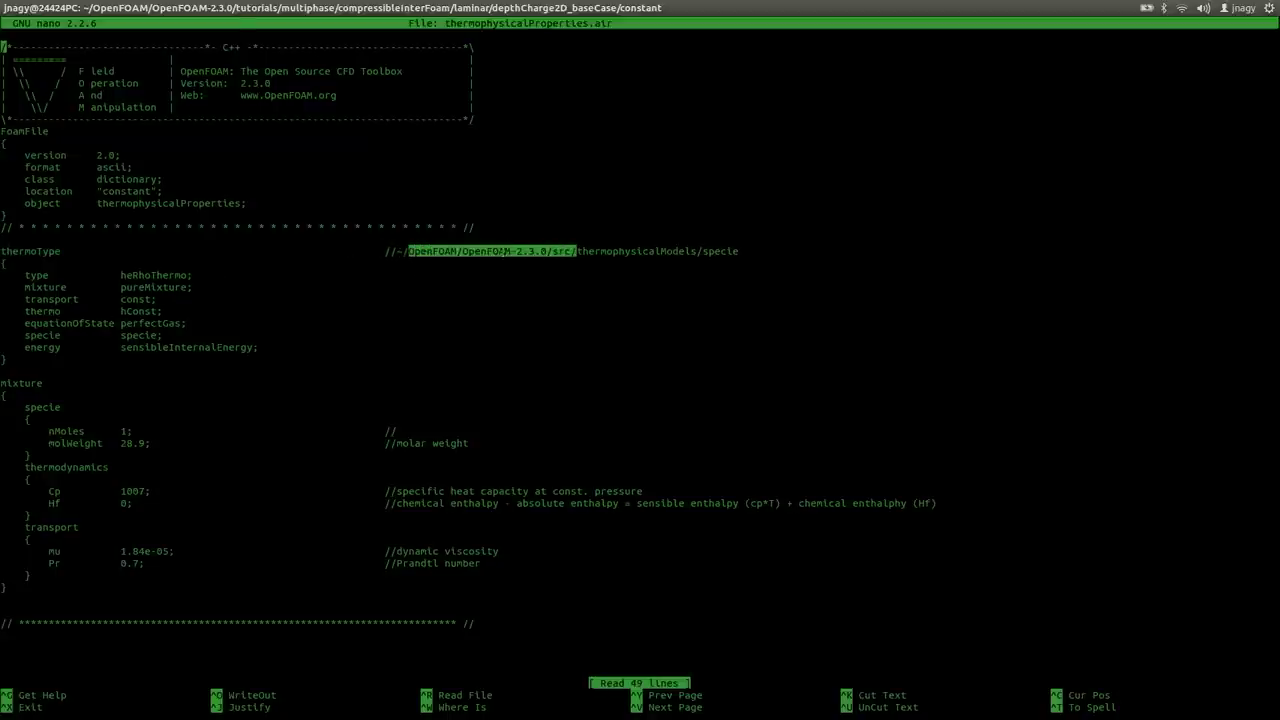
click(576, 251)
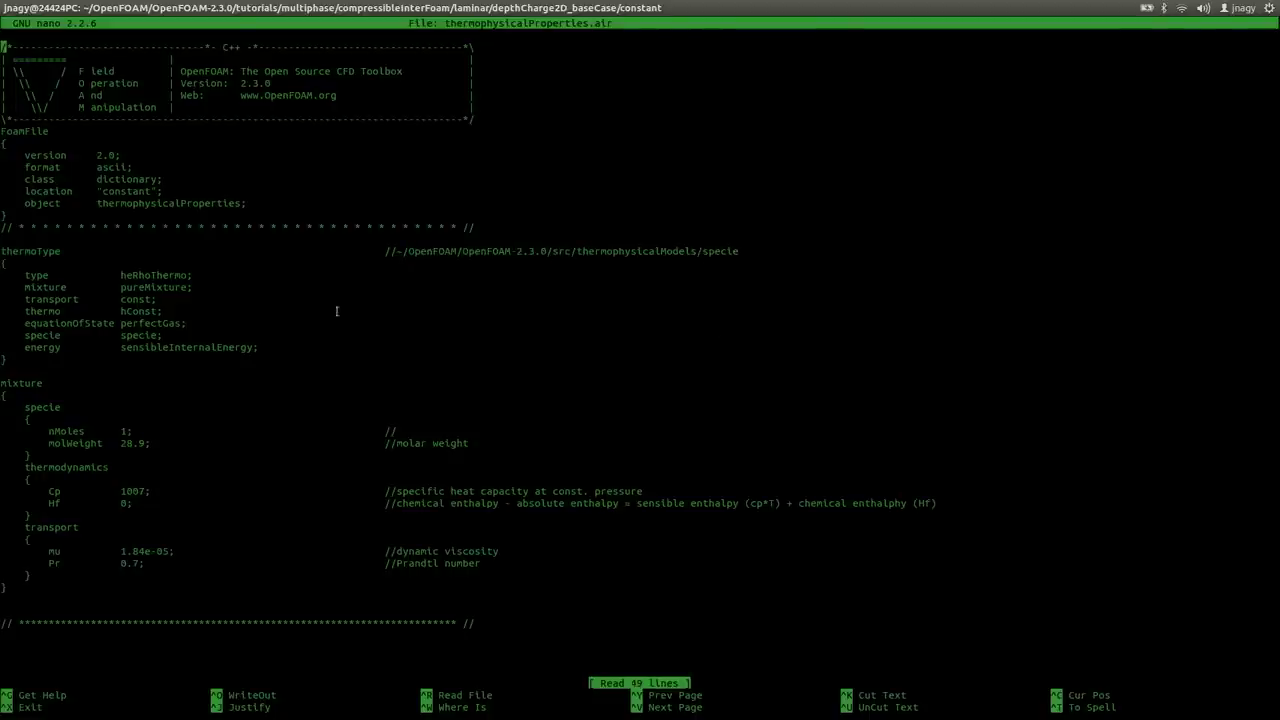
double_click(54, 324)
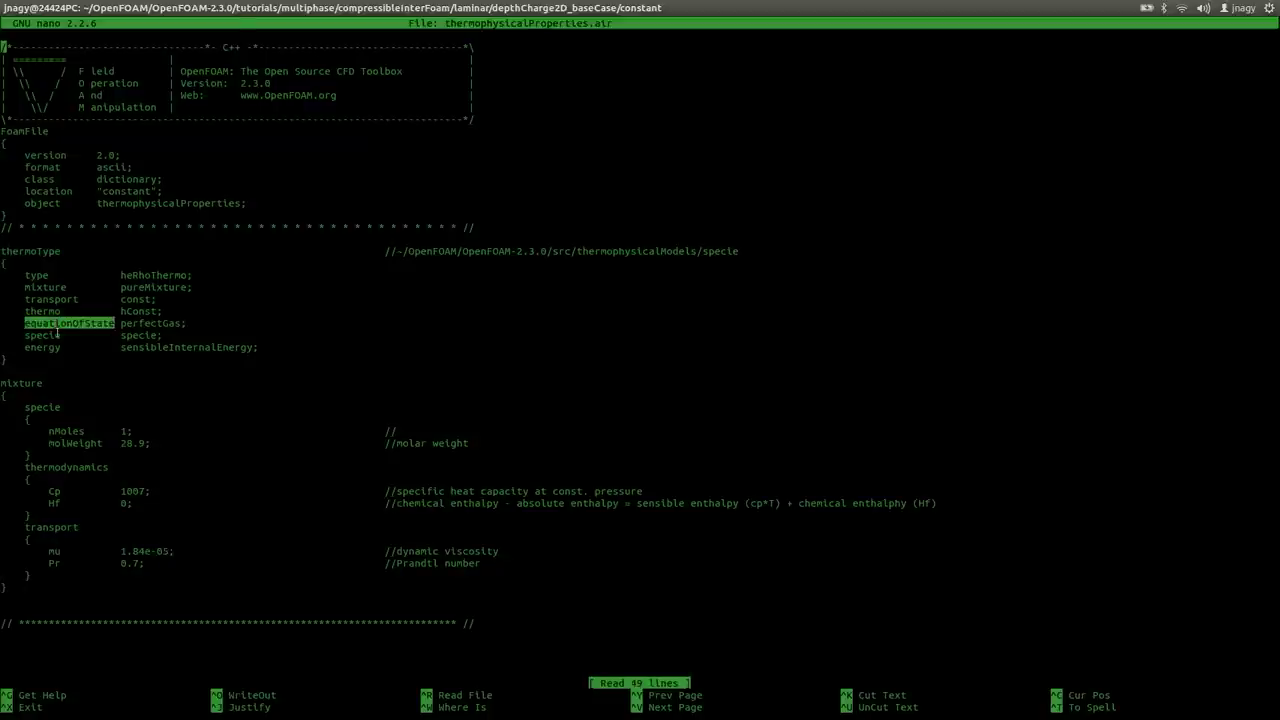
double_click(160, 324)
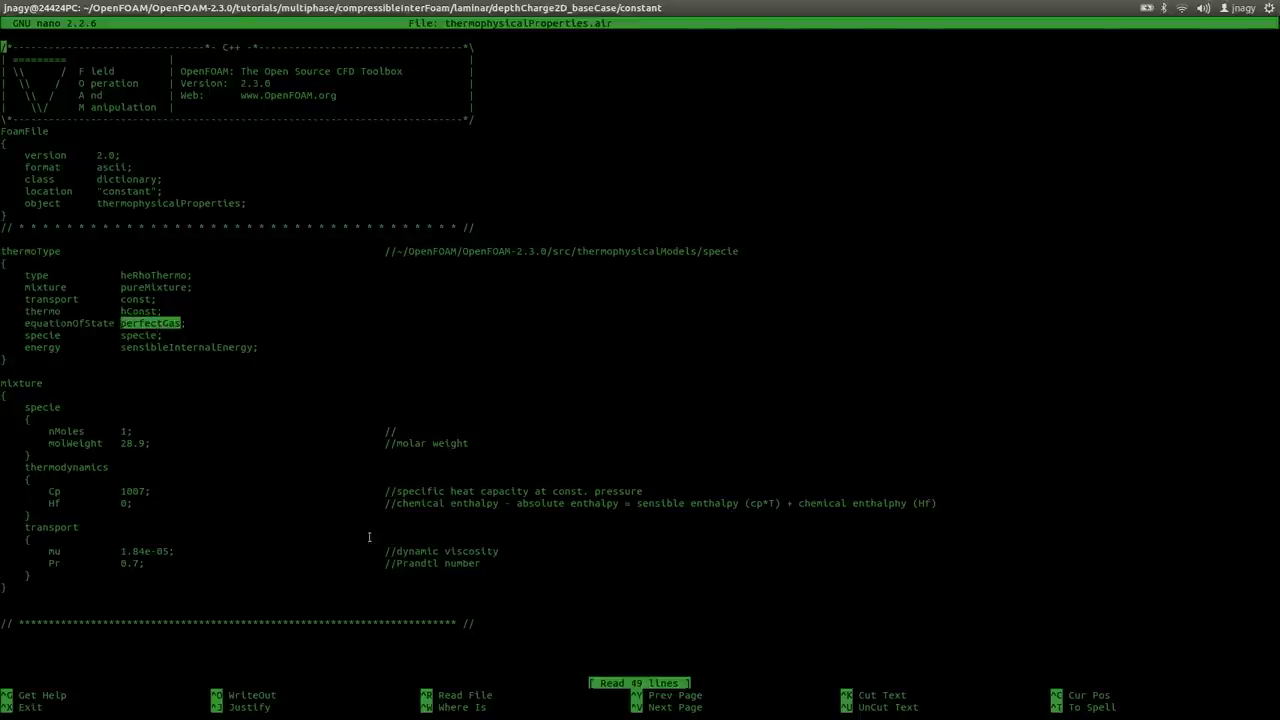
- Examine the air's molWeight, Cp and Hf entries and the thermoType source path, and close the file without changes
double_click(132, 443)
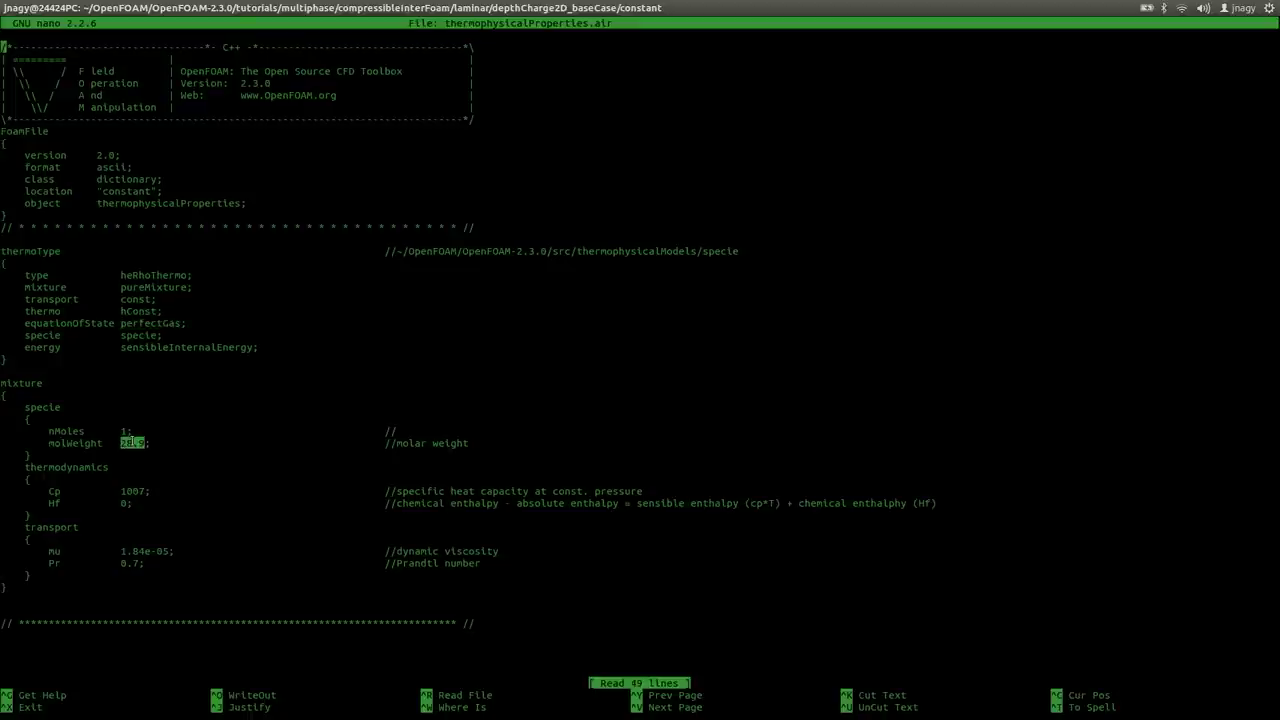
double_click(134, 491)
drag(502, 503, 388, 503)
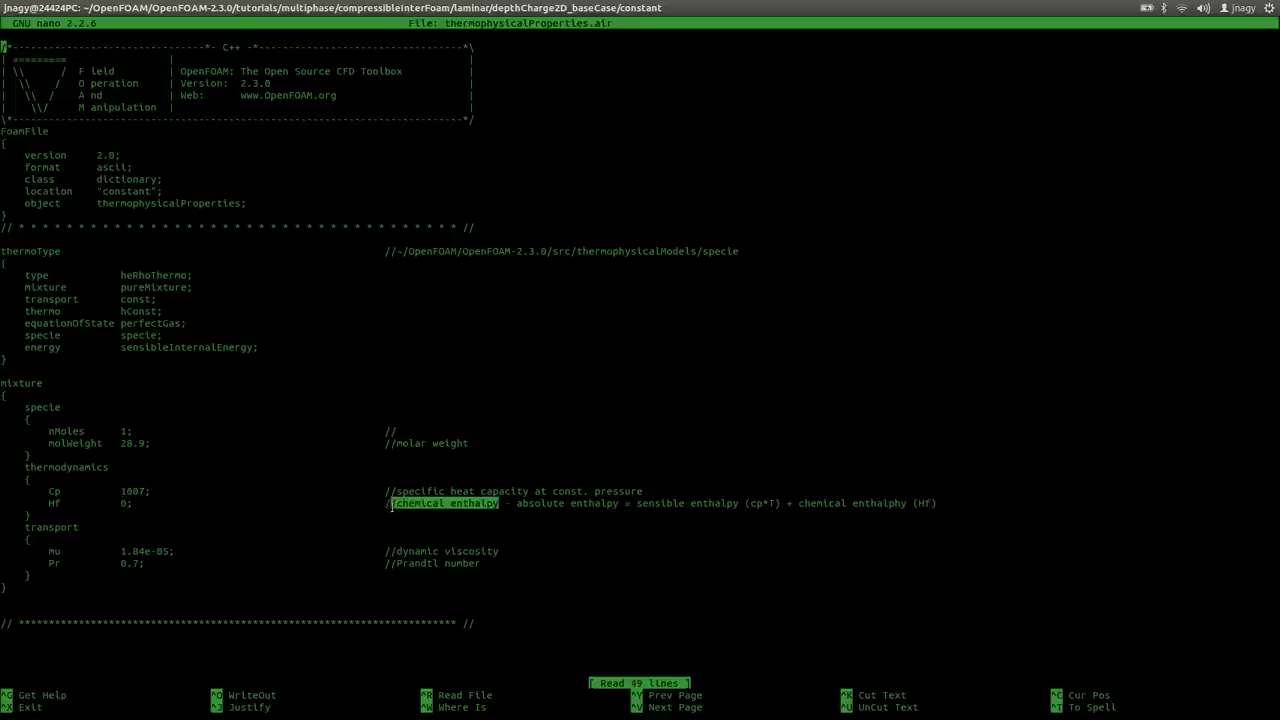
click(430, 500)
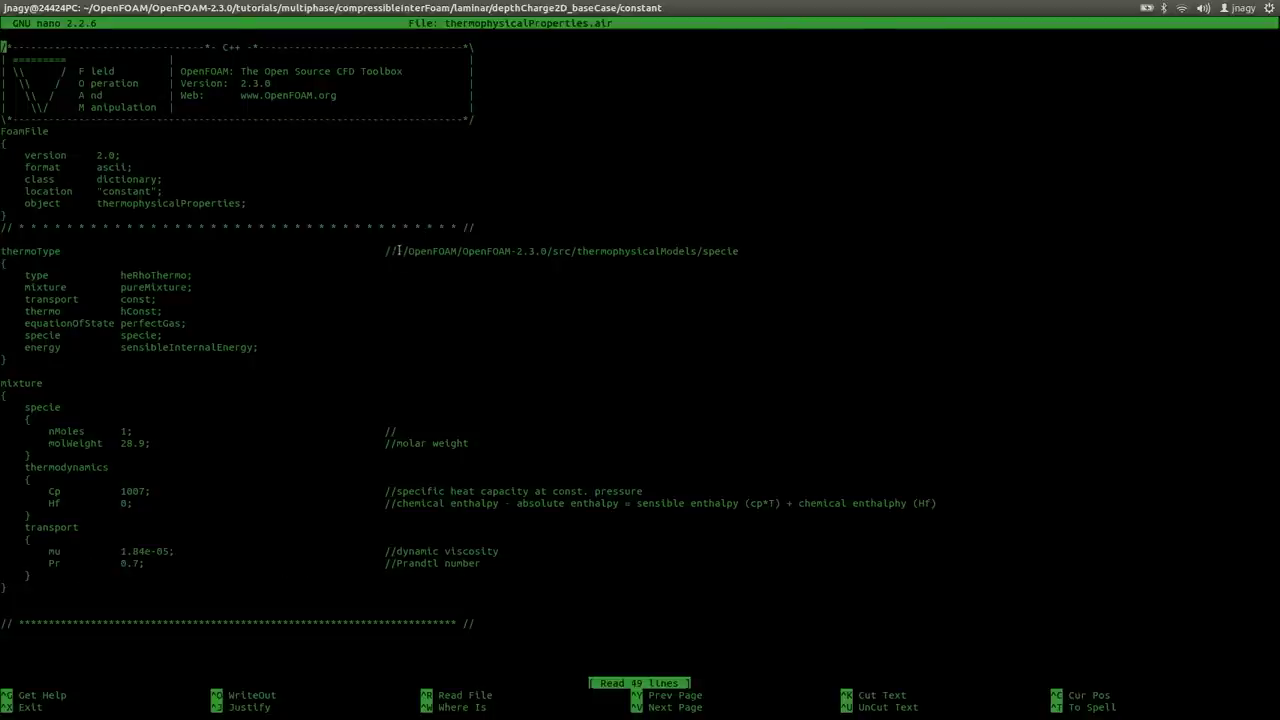
drag(397, 251, 739, 251)
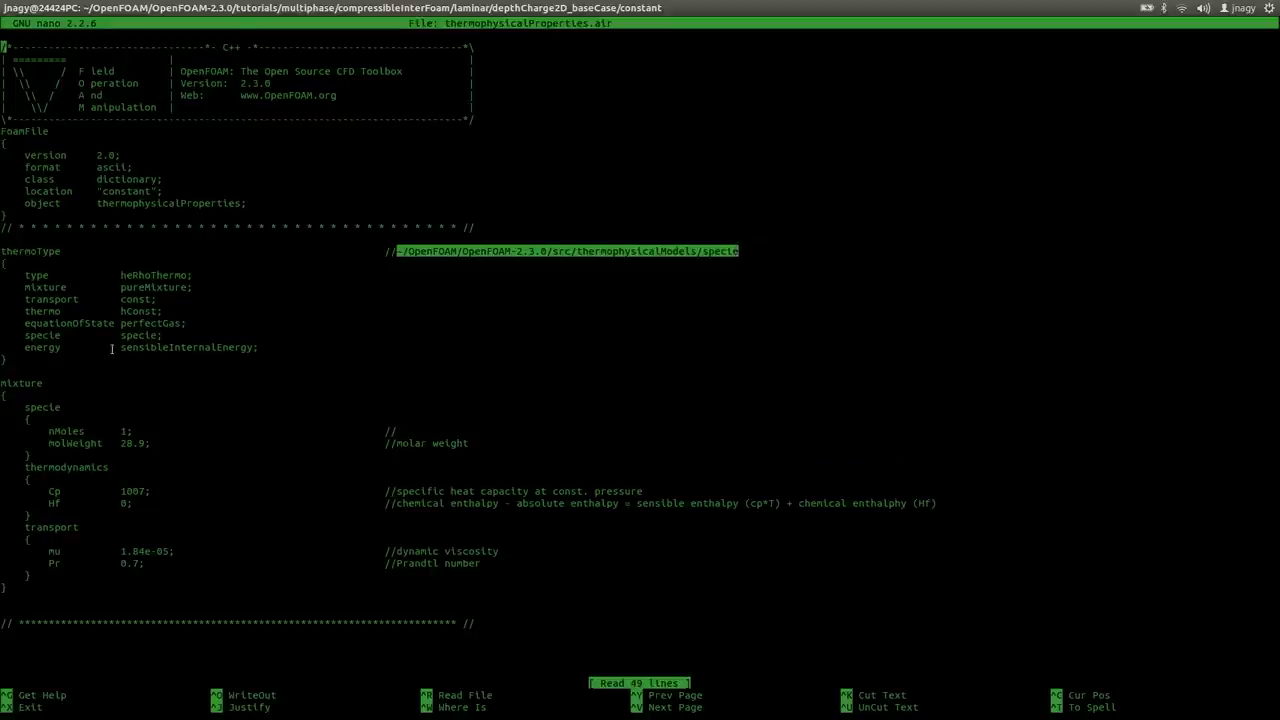
key(ctrl+x)
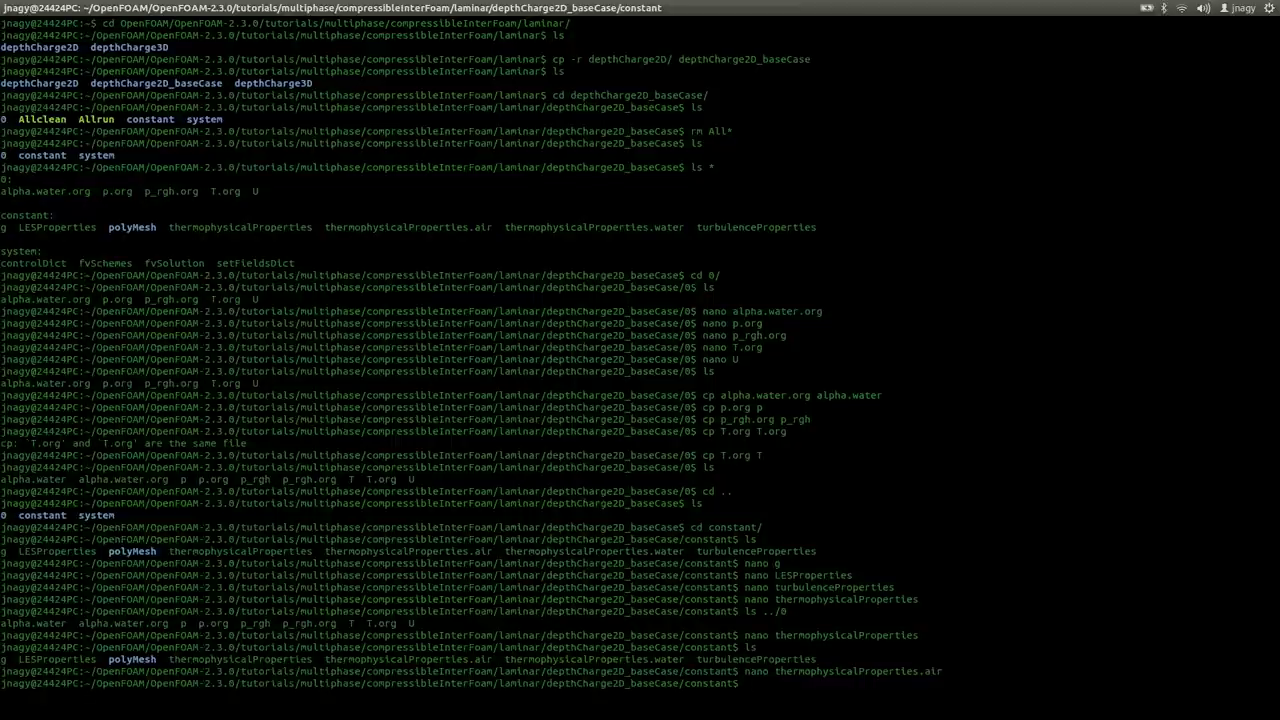
- Open thermophysicalProperties.water in nano and examine the density formula and the rho0 value under equationOfState
text(nano th)
key(Tab)
text(.)
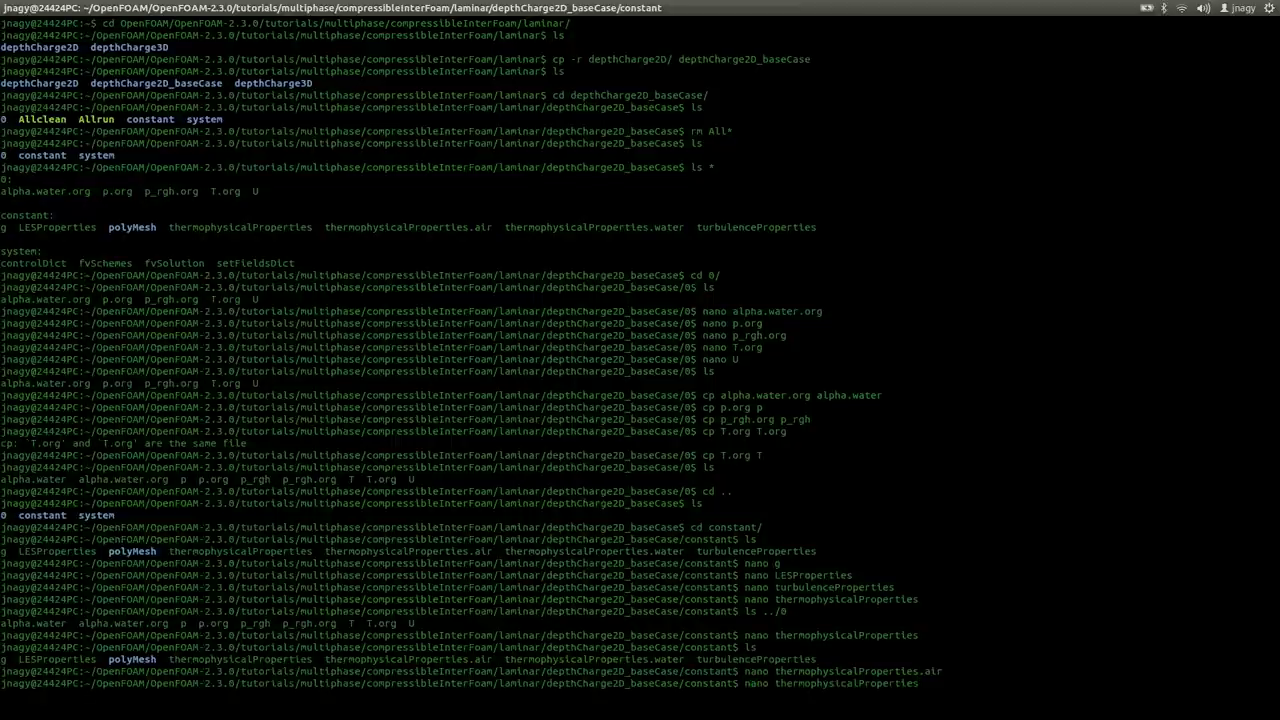
text(water)
key(Return)
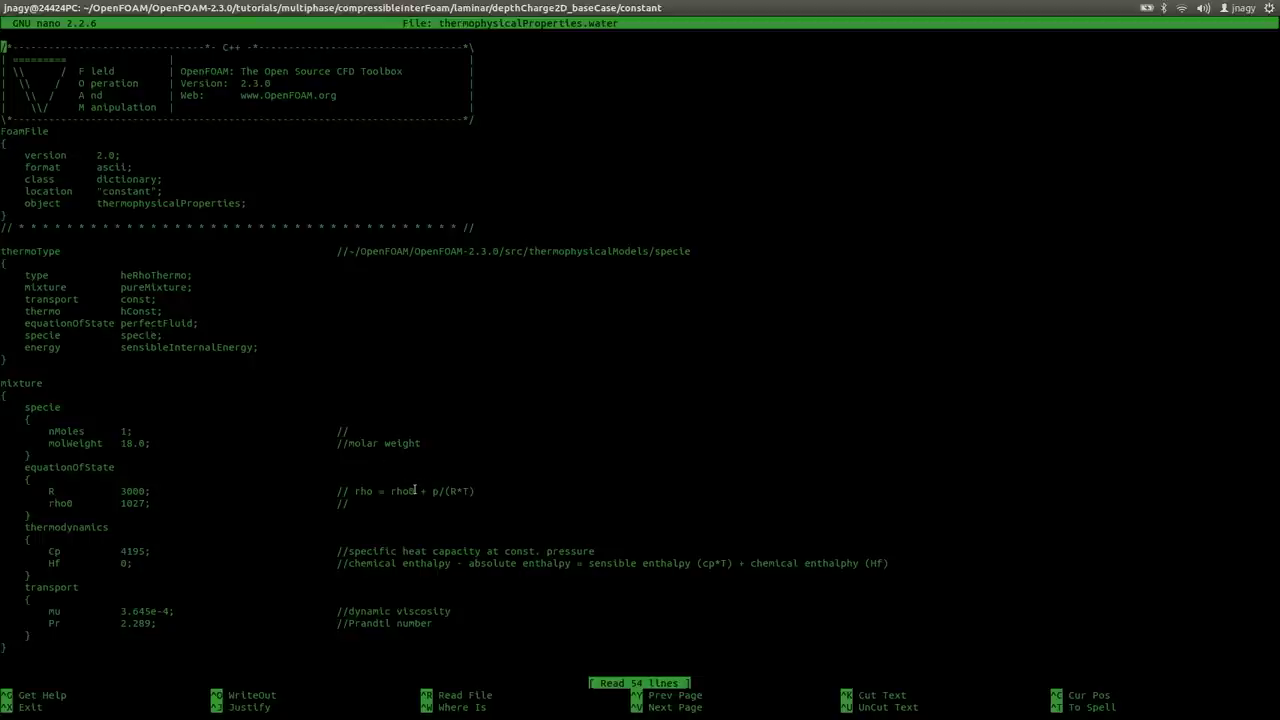
drag(416, 491, 390, 491)
click(135, 505)
double_click(133, 501)
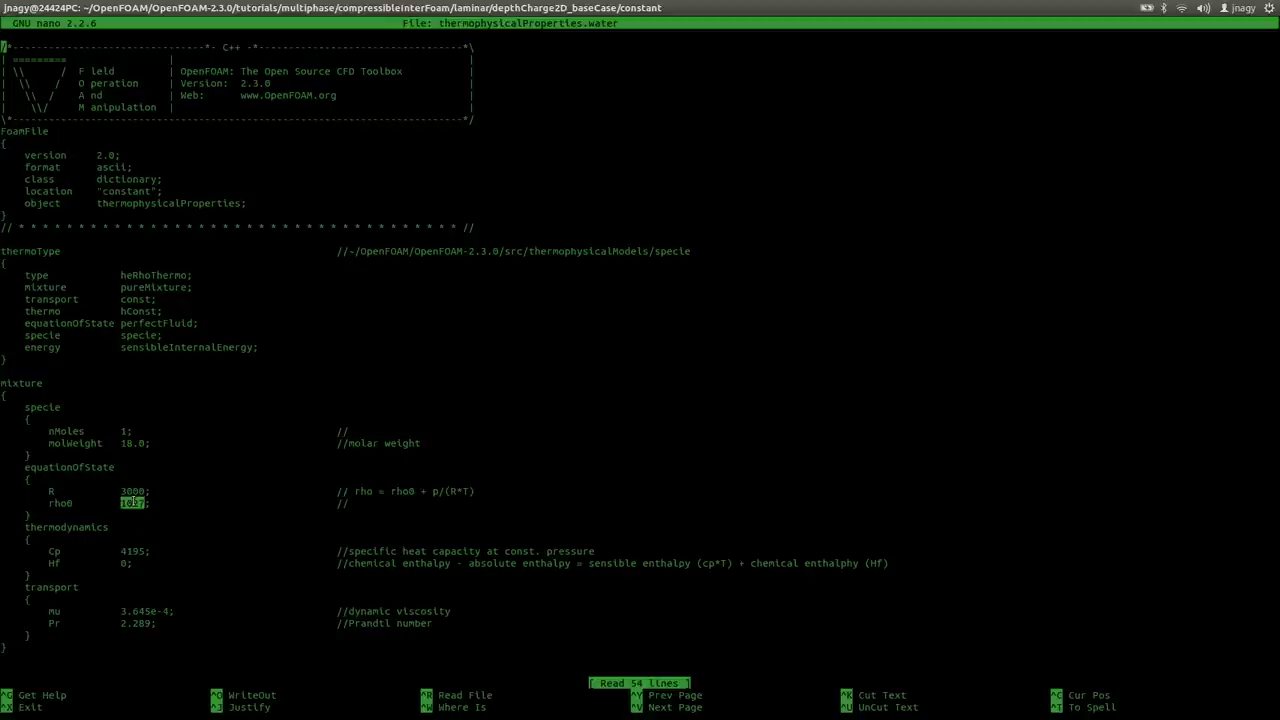
click(437, 495)
- Check the water's Cp and Hf entries under thermodynamics and close the file without changes
double_click(139, 551)
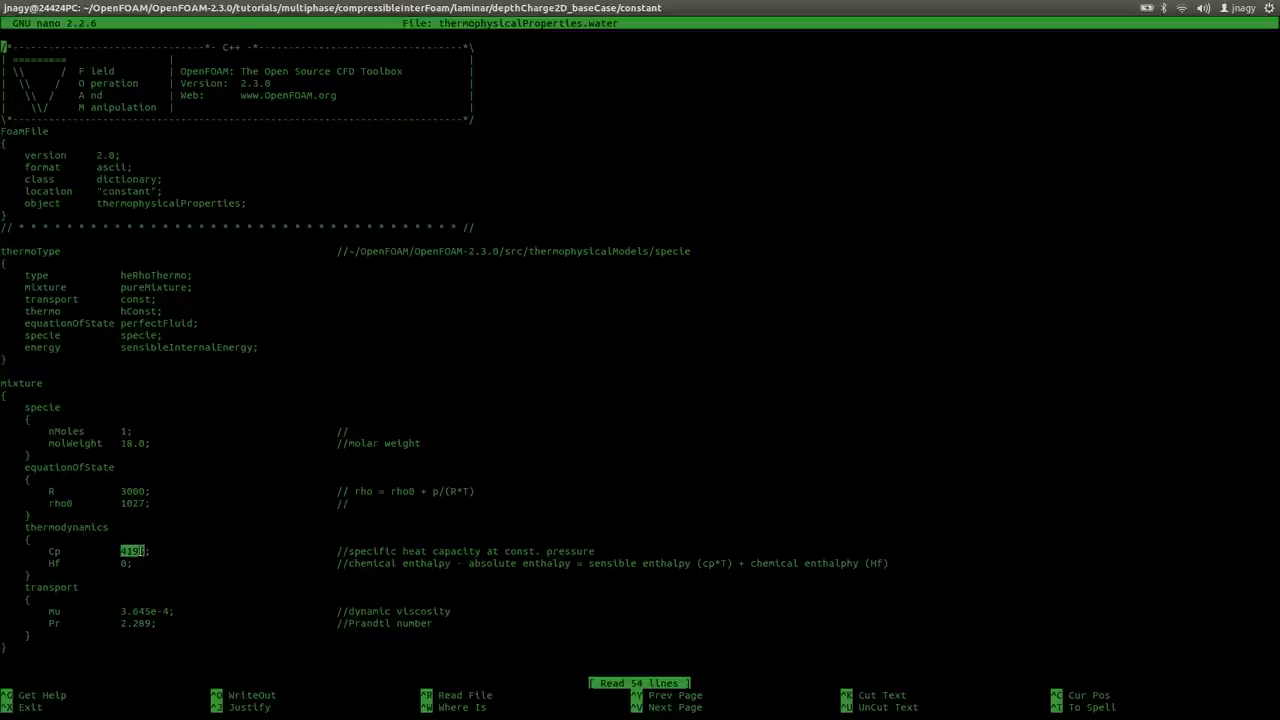
click(127, 565)
double_click(123, 564)
key(ctrl+x)
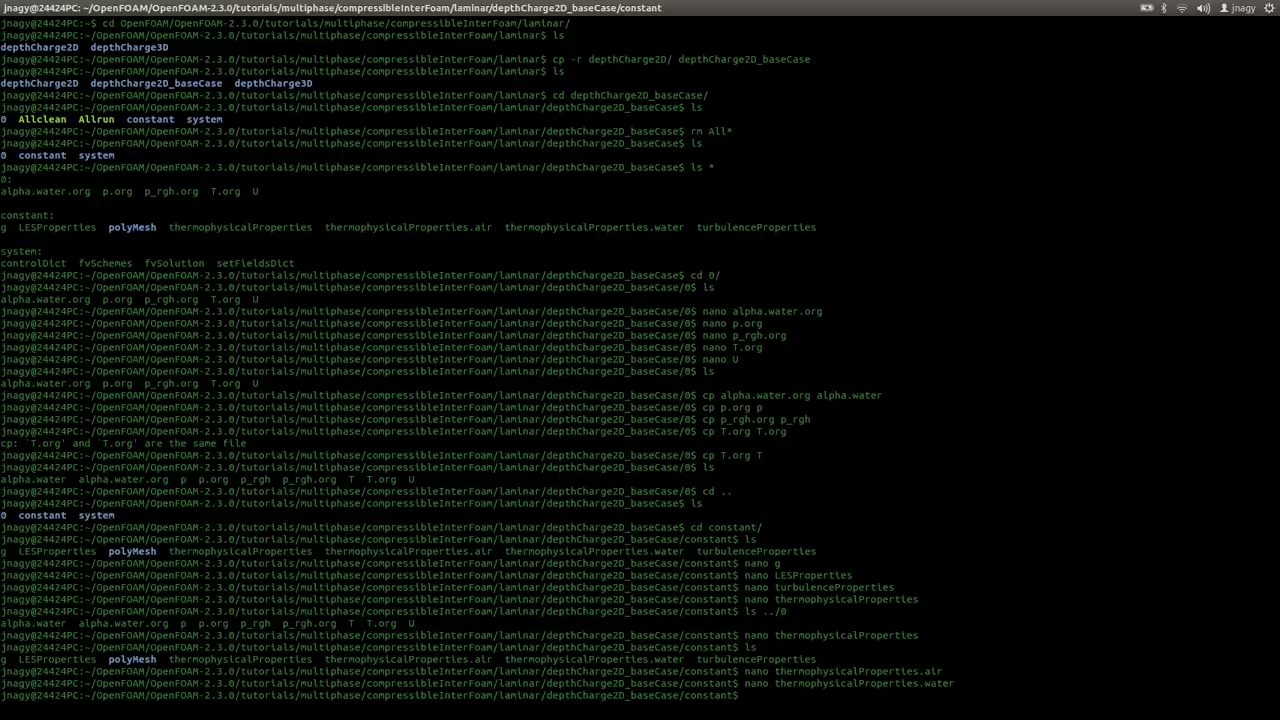
- Change into the polyMesh directory, list its files, and open blockMeshDict in nano
text(cd polyMesh/)
key(Return)
text(ls)
key(Return)
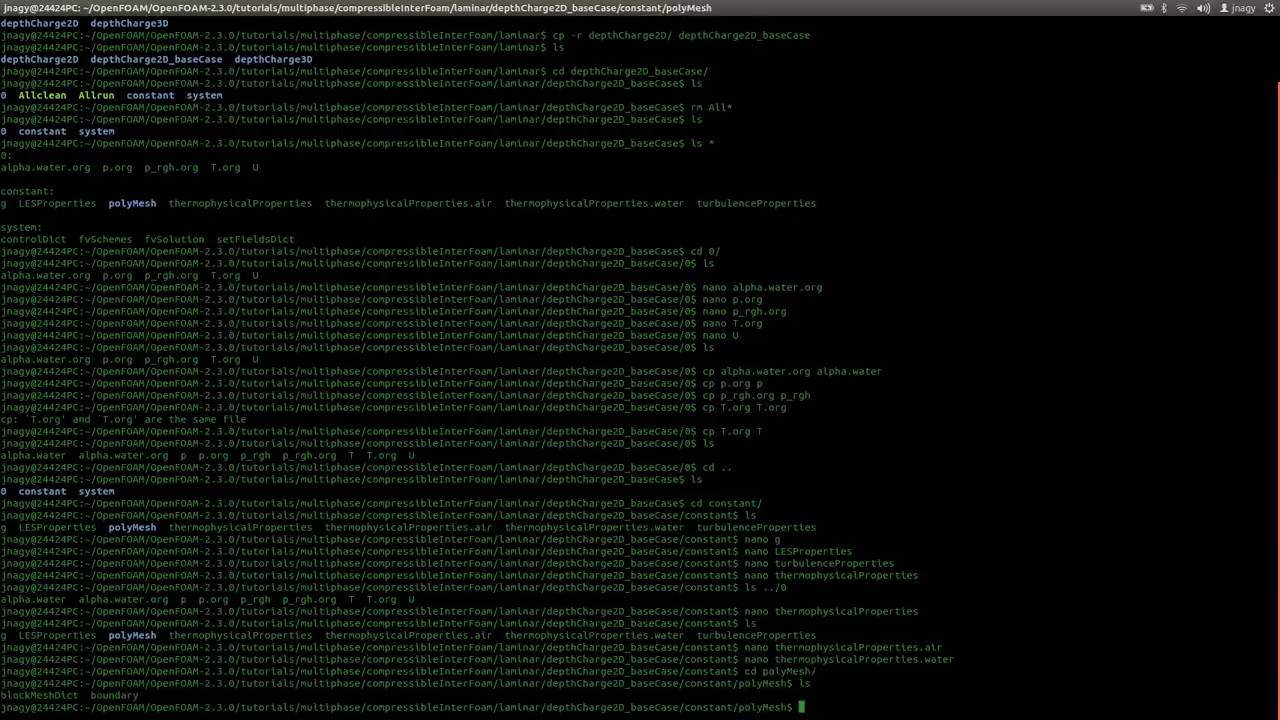
text(nano b)
key(Tab)
key(Return)
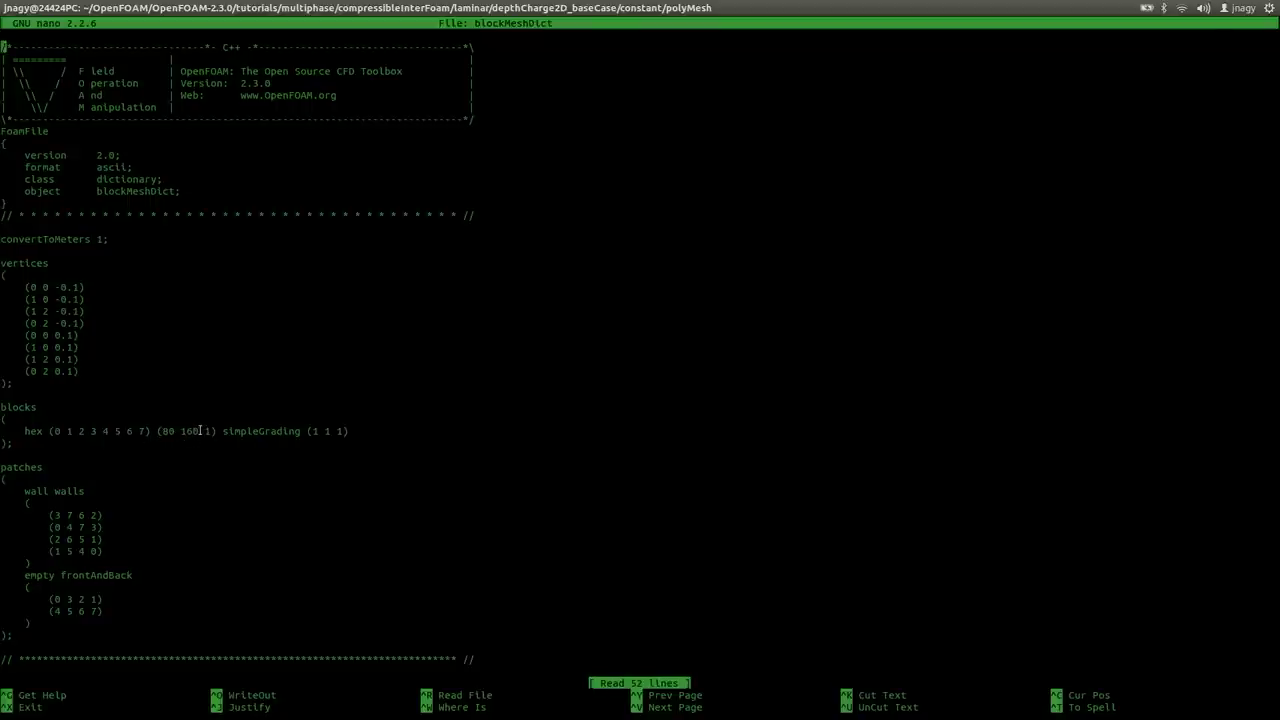
- Examine the block's cell counts and the walls patch in blockMeshDict, comparing them with the Geometry slide in the Document Viewer
double_click(210, 431)
click(164, 428)
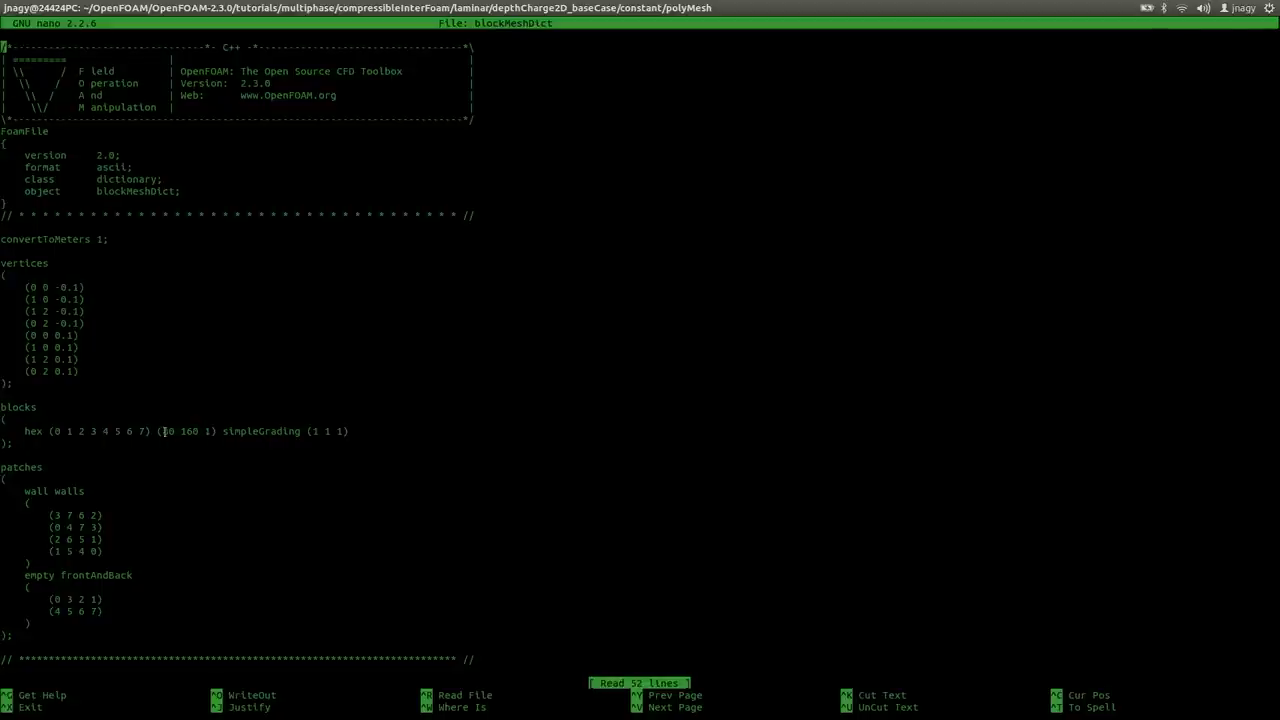
drag(30, 491, 113, 558)
click(113, 551)
key(alt+Tab)
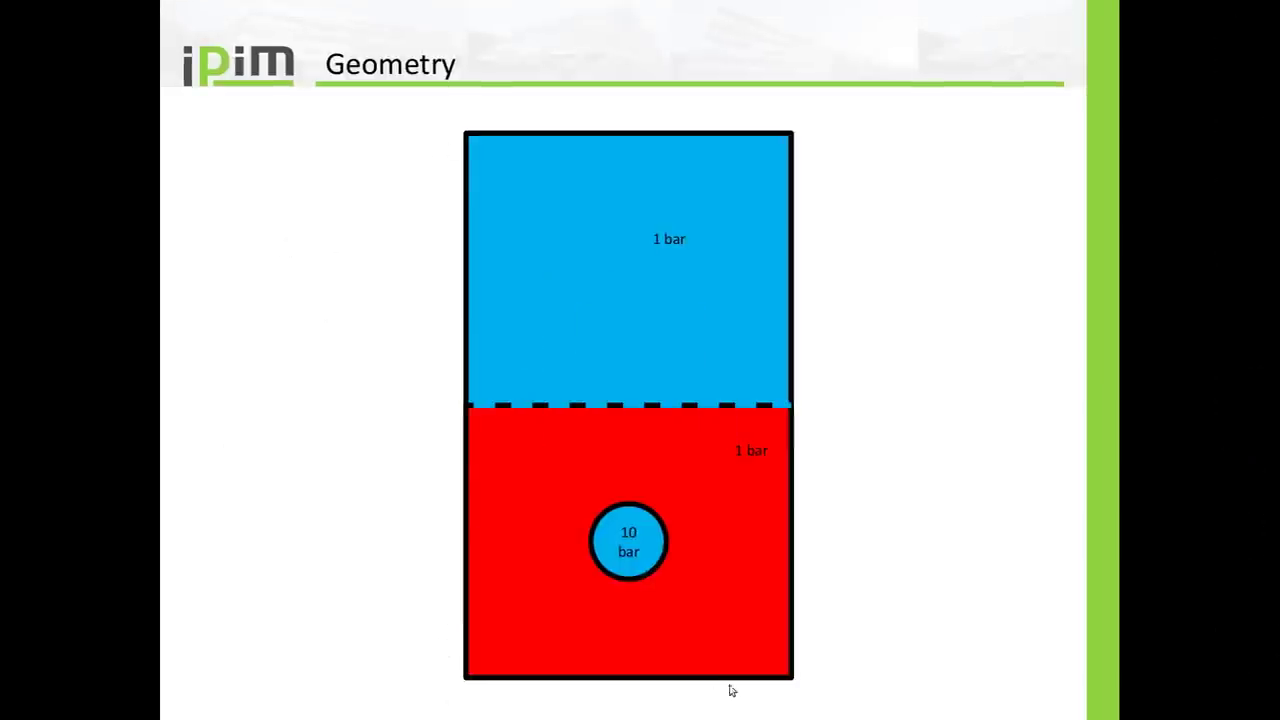
key(alt+Tab)
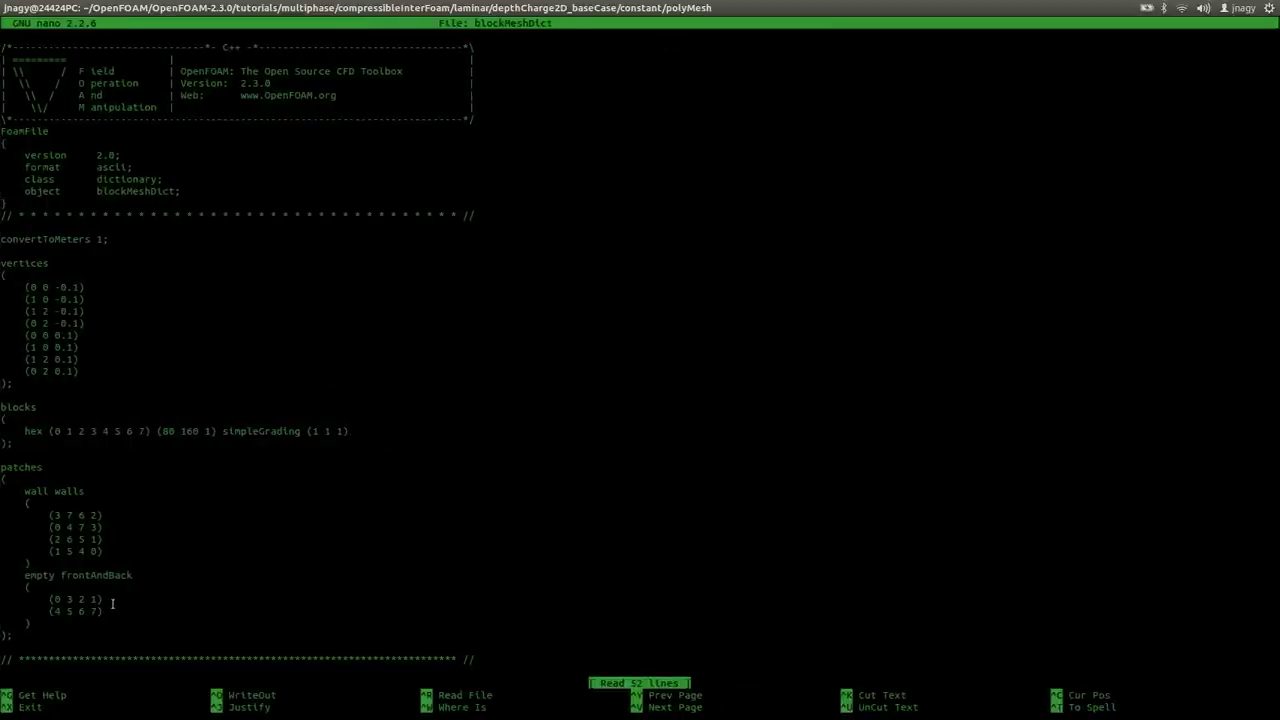
- Rename the empty frontAndBack patch to defaultFaces in blockMeshDict, save the file under the same name, and close it
key(Down)
key(Down)
key(Down)
key(Down)
key(Down)
key(Down)
key(Down)
key(Down)
key(Down)
key(Down)
key(Down)
key(Down)
key(Down)
key(Down)
key(Down)
key(Down)
key(Down)
key(Down)
key(Down)
key(Down)
key(Up)
key(Left)
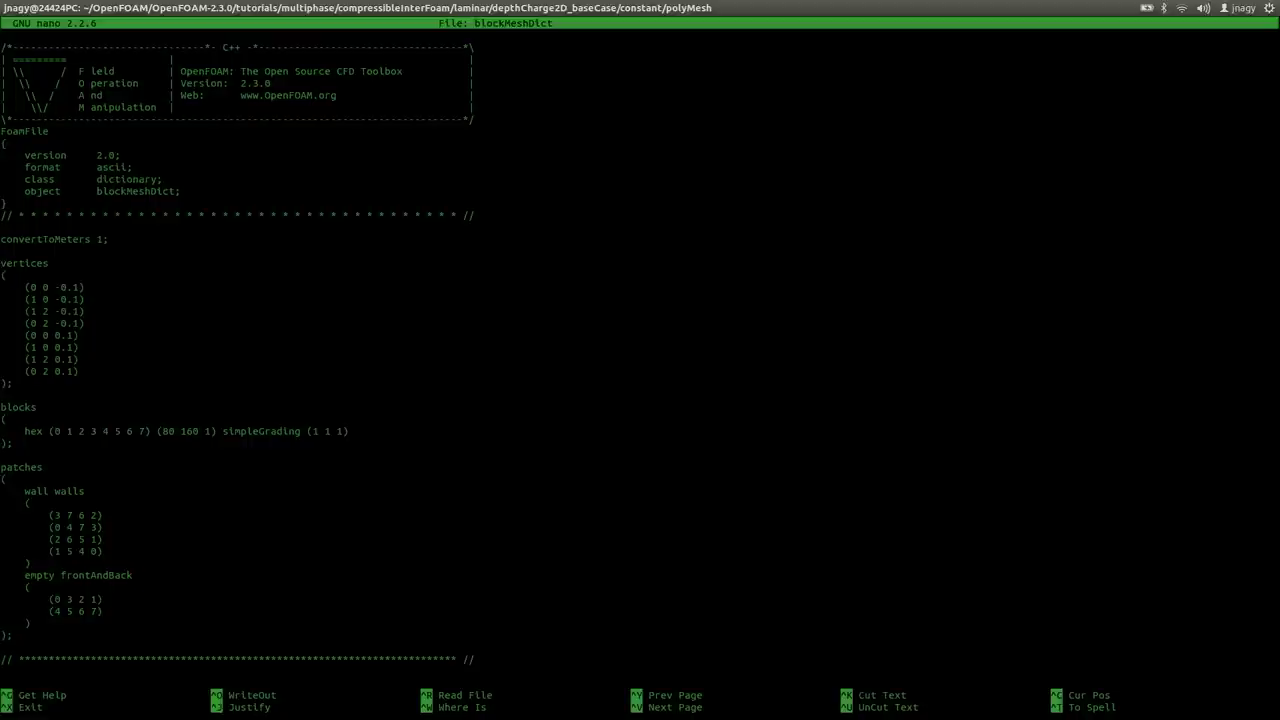
key(BackSpace)
key(BackSpace)
key(BackSpace)
key(BackSpace)
key(BackSpace)
key(BackSpace)
key(BackSpace)
key(BackSpace)
key(BackSpace)
key(BackSpace)
key(BackSpace)
key(BackSpace)
text(defa)
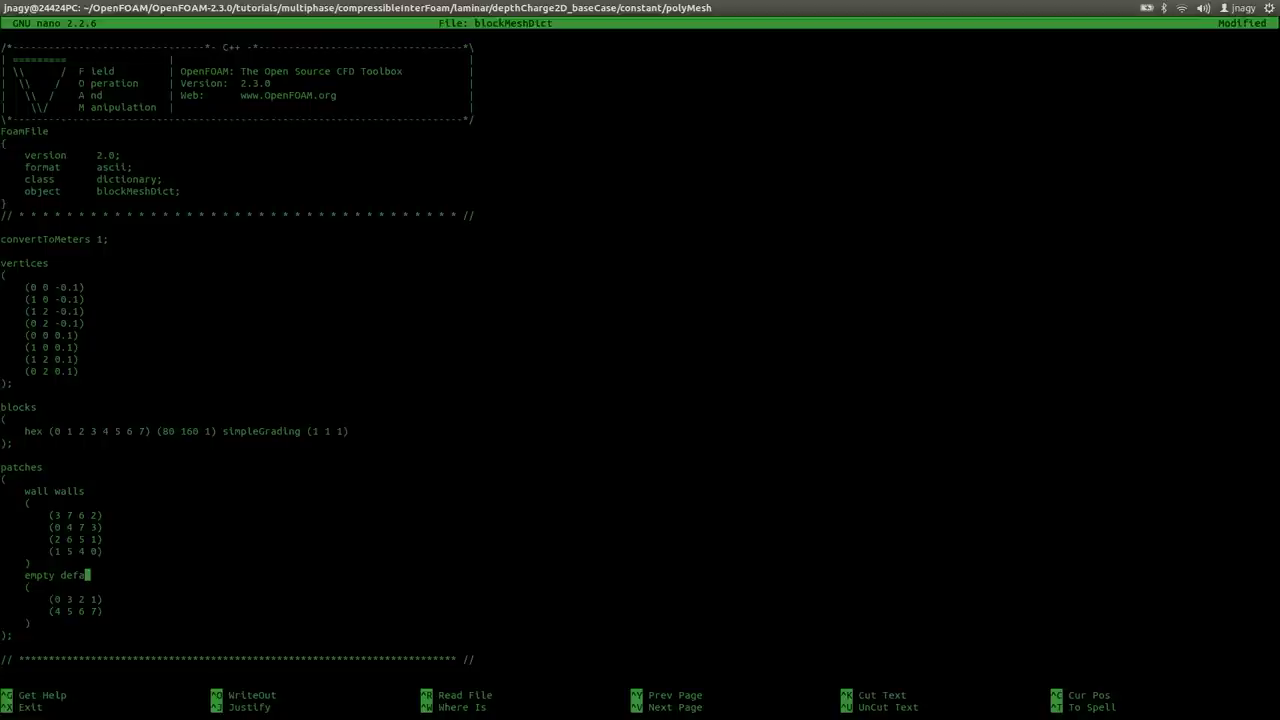
text(ultFaces)
key(ctrl+o)
key(Return)
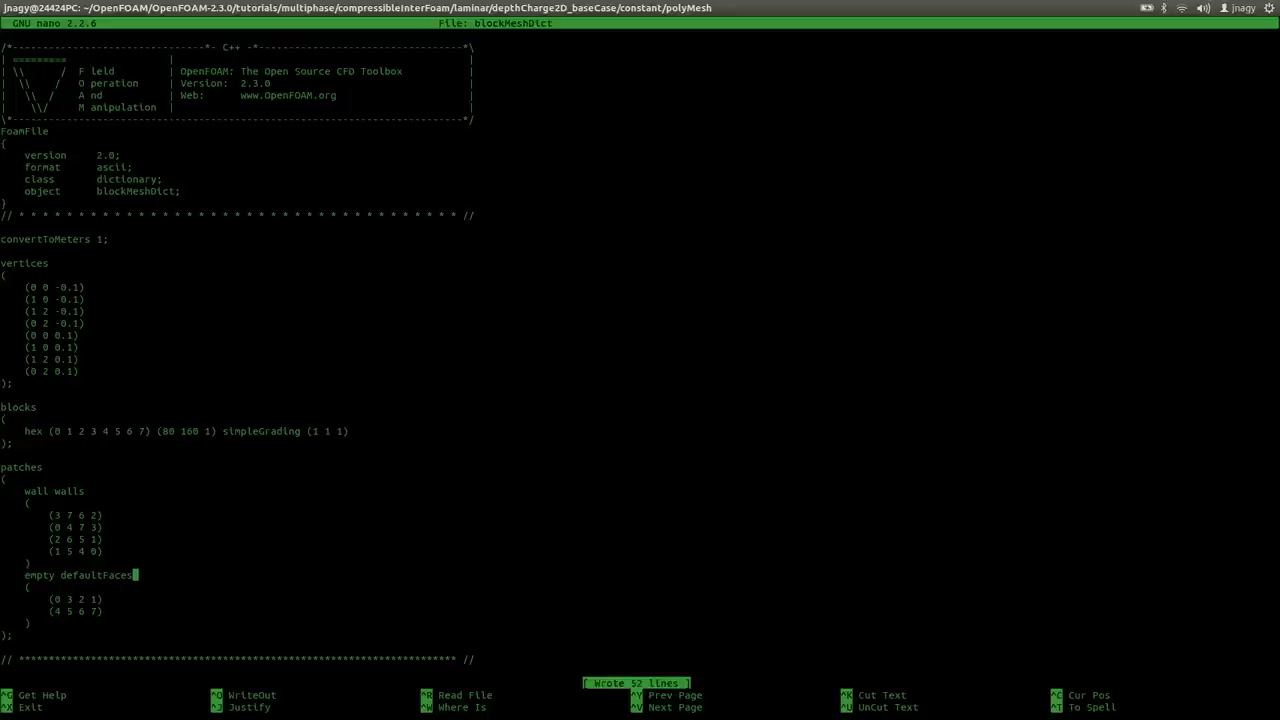
key(ctrl+x)
- Return to the depthCharge2D_baseCase directory and generate the mesh with blockMesh
text(cd ..)
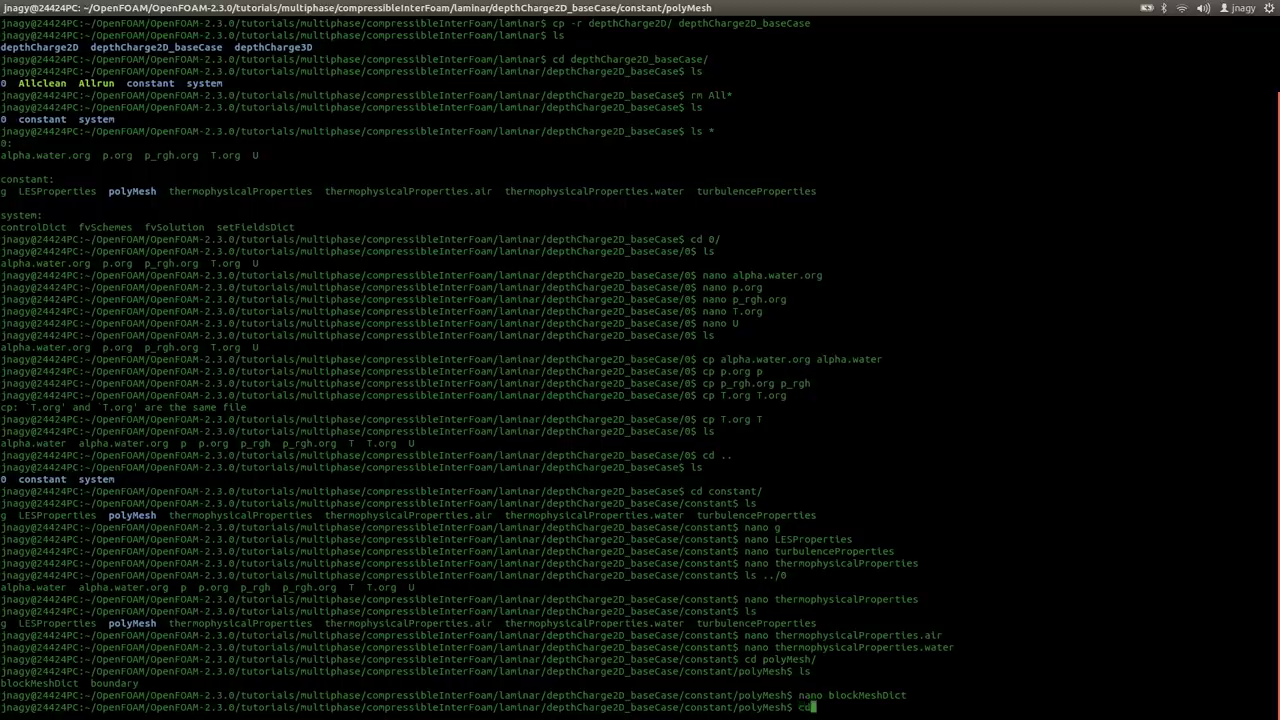
key(Return)
text(cd ..)
key(Return)
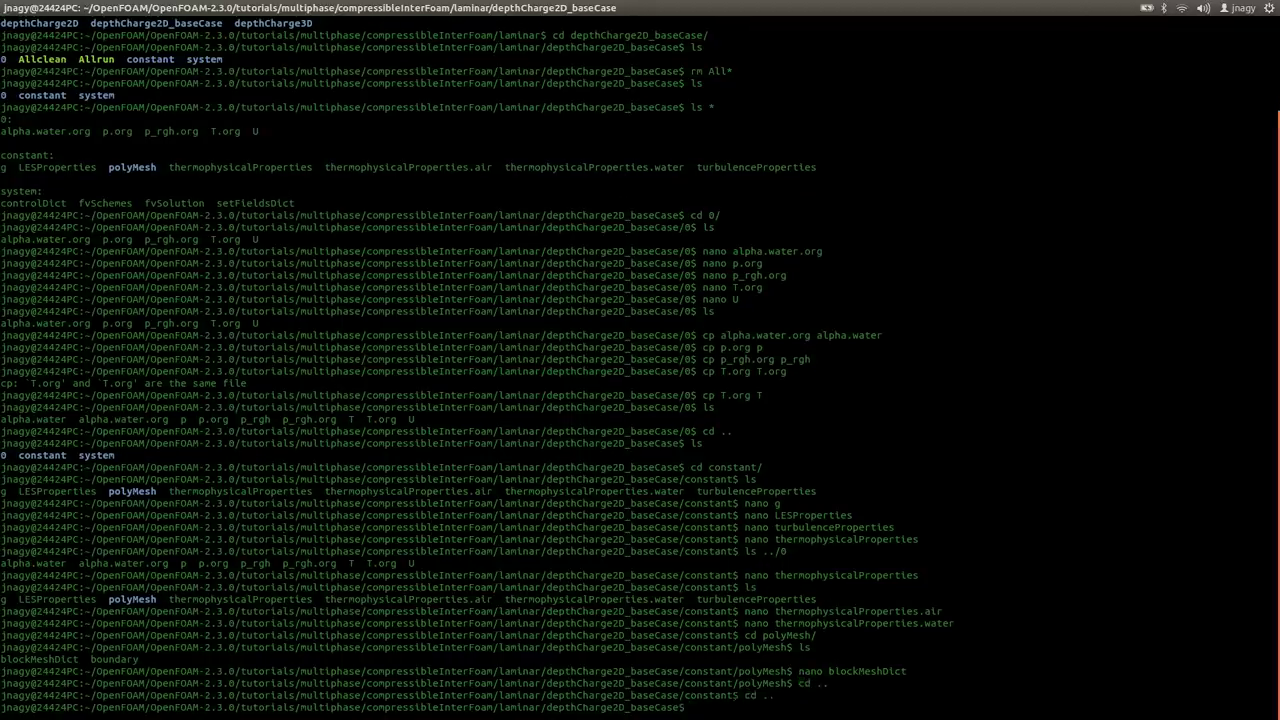
text(blender27)
key(ctrl+c)
text(blockMesh)
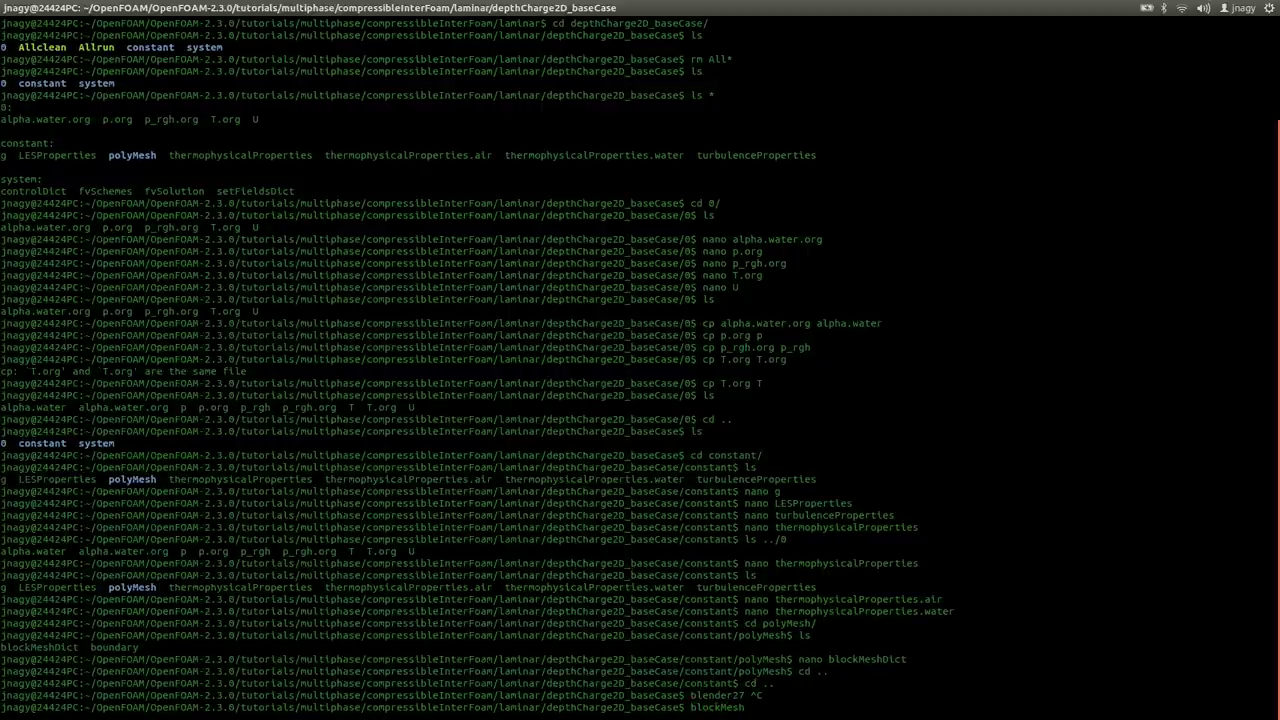
key(Return)
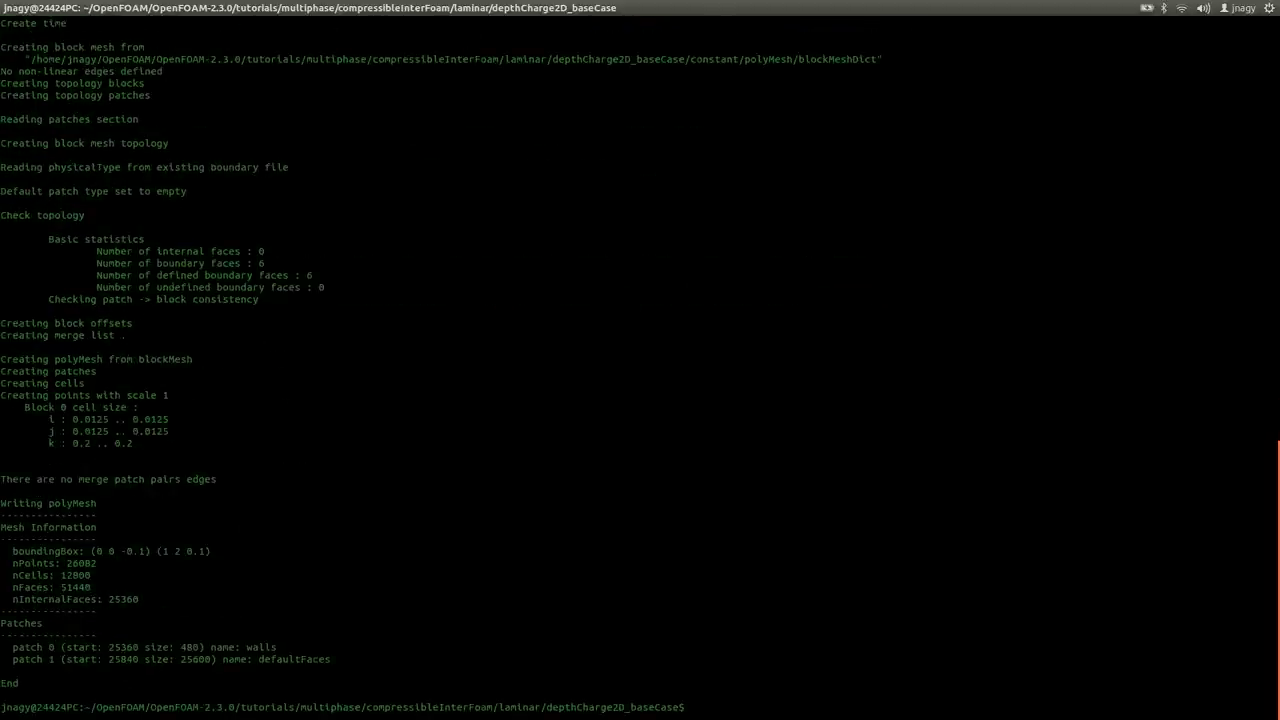
- List the case directory, change into the system directory, and list its files
text(ls)
key(Return)
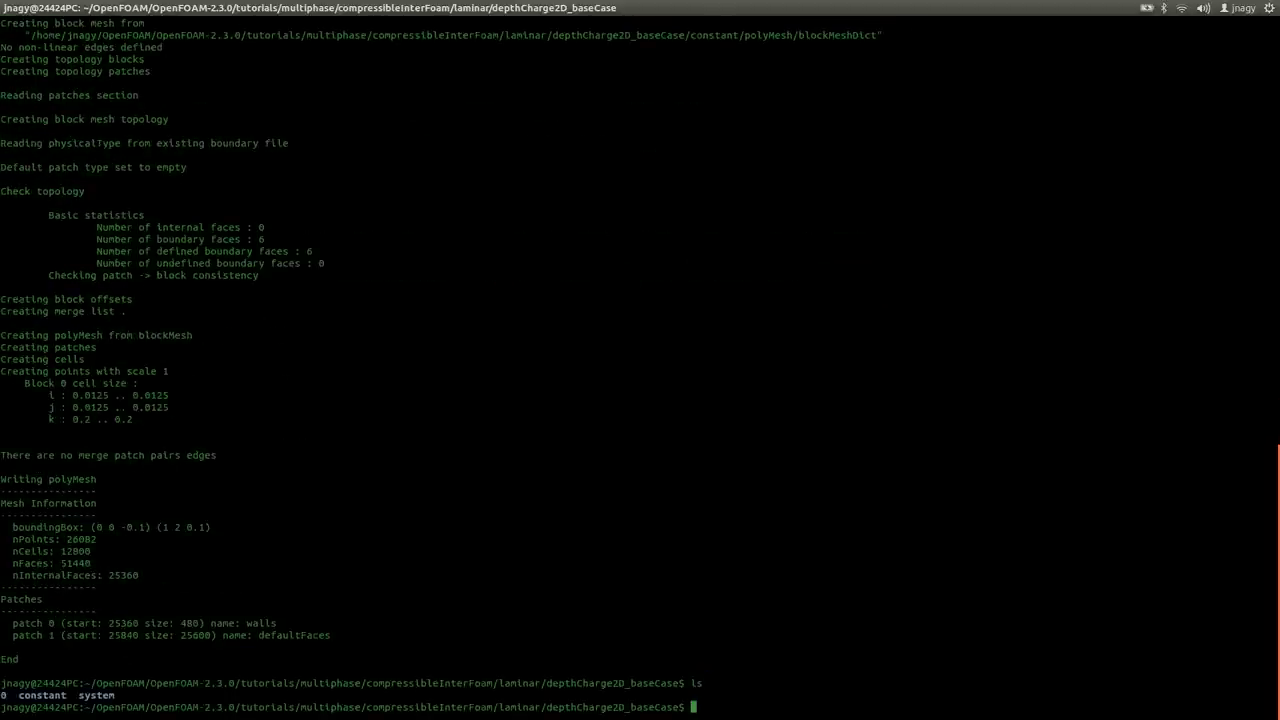
text(cd s)
key(Tab)
key(Return)
text(ls)
key(Return)
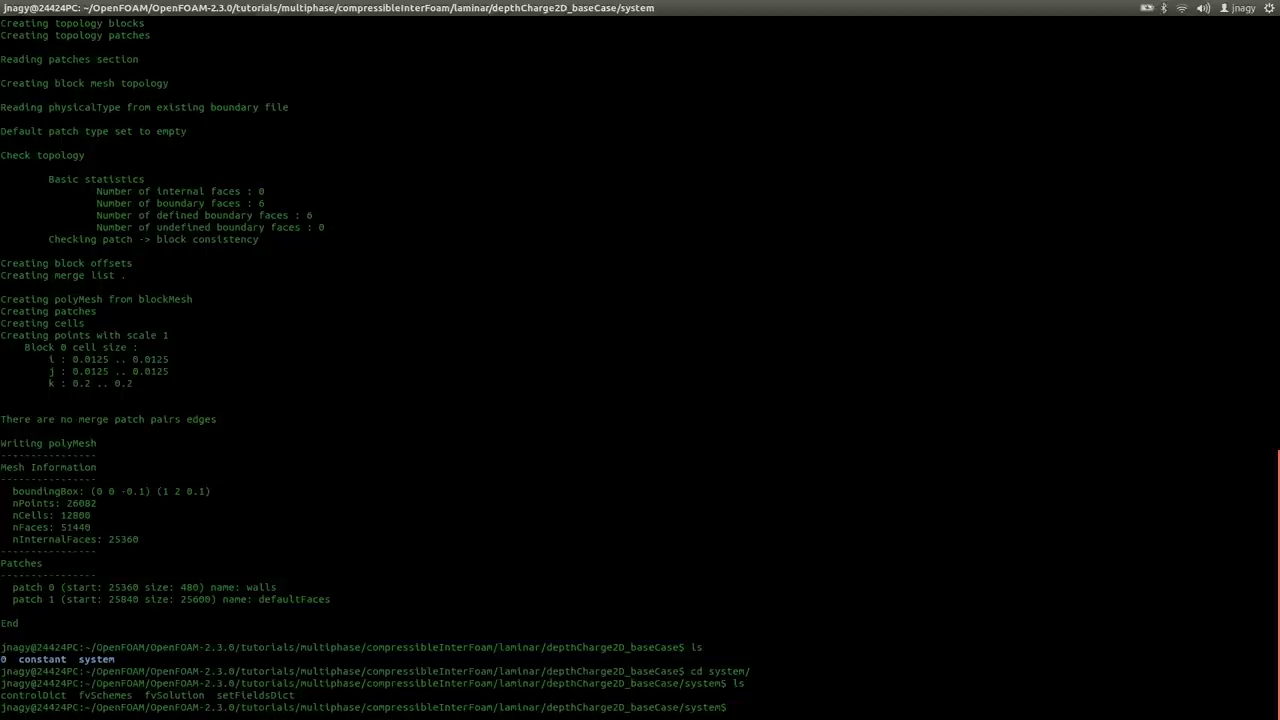
- Open controlDict in nano and set startFrom to latestTime
text(nano controlDict)
key(Return)
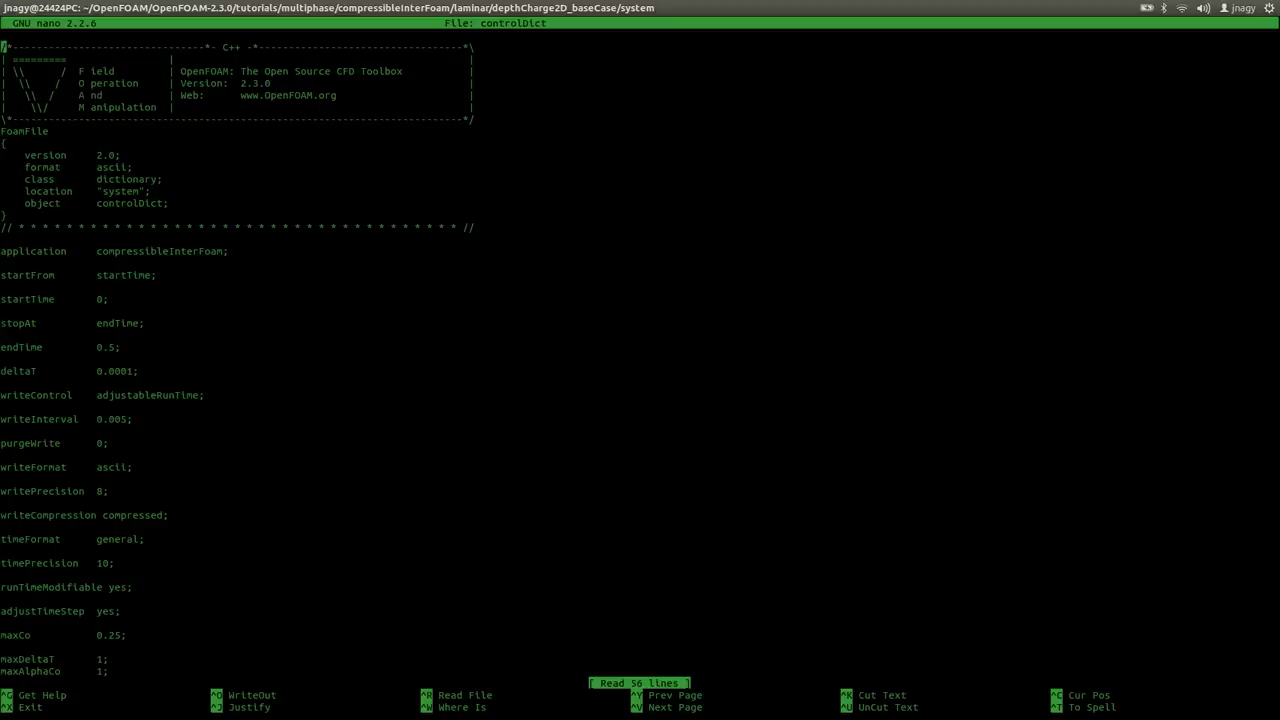
key(Down)
key(Down)
key(Down)
key(Down)
key(Down)
key(Down)
key(Down)
key(Down)
key(Down)
key(Down)
key(Down)
key(Down)
key(Down)
key(Down)
key(Down)
key(Down)
key(Down)
key(Down)
key(End)
key(Left)
key(Left)
key(Left)
key(Left)
key(Left)
key(BackSpace)
key(BackSpace)
key(BackSpace)
key(BackSpace)
key(BackSpace)
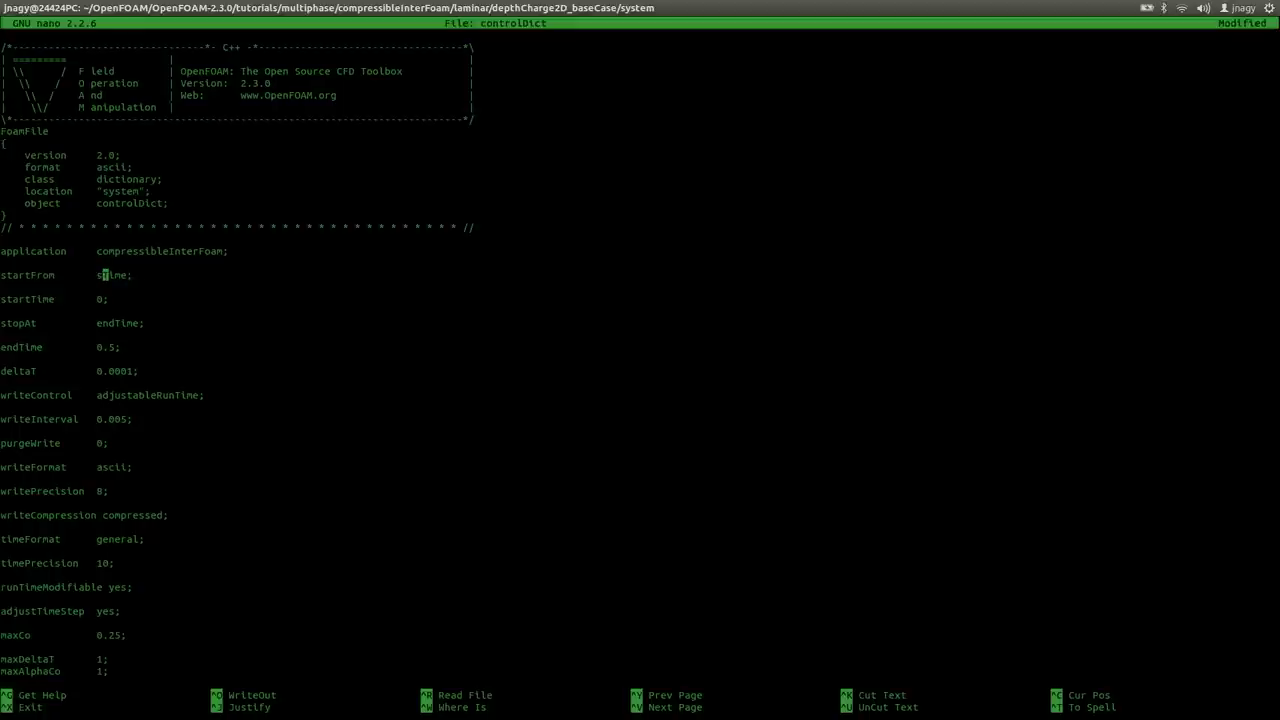
text(latest)
- Set writeCompression to uncompressed in controlDict, check the maxCo entry, and save and close the file under the same name
key(Down)
key(Down)
key(Down)
key(Down)
key(Down)
key(Down)
key(Left)
key(Left)
key(Left)
key(Left)
key(Right)
key(Right)
key(Right)
key(Right)
key(Down)
key(Down)
key(Down)
key(Down)
key(Down)
key(Down)
key(Down)
key(Down)
key(Down)
key(Down)
key(Down)
key(Left)
key(Left)
key(Left)
text(un)
drag(97, 636, 128, 635)
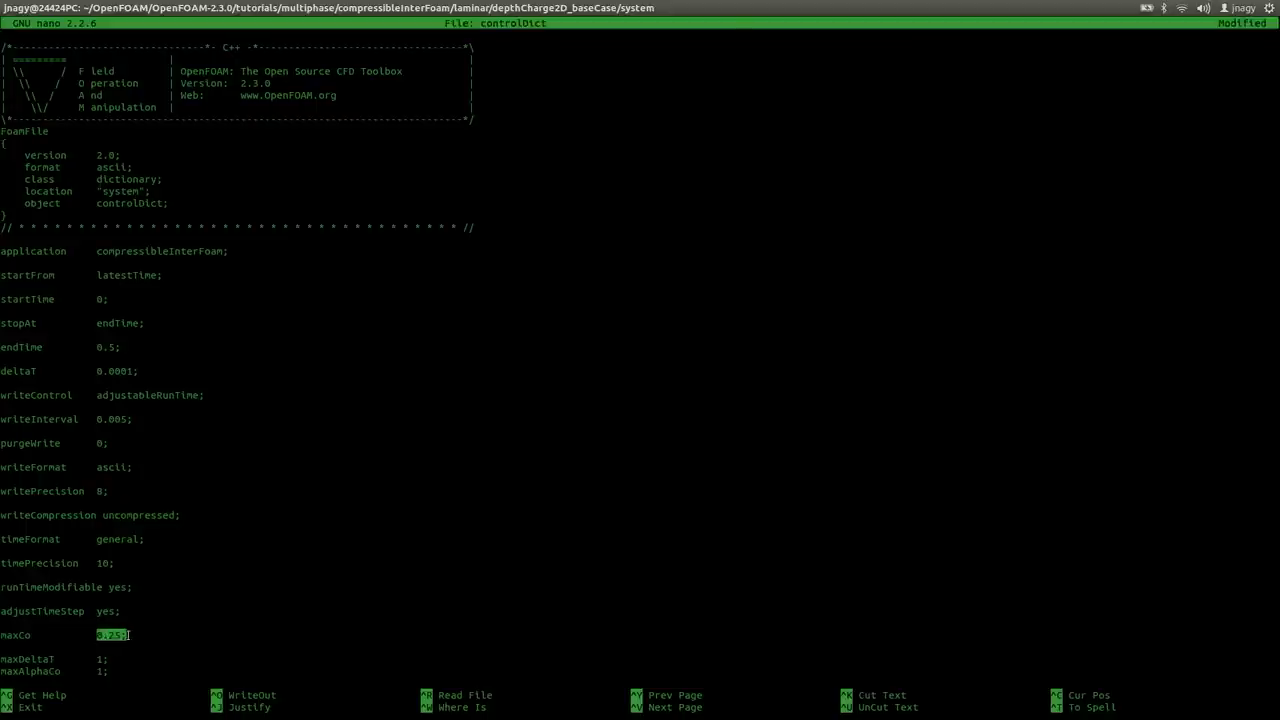
click(128, 635)
key(ctrl+o)
key(Return)
key(ctrl+x)
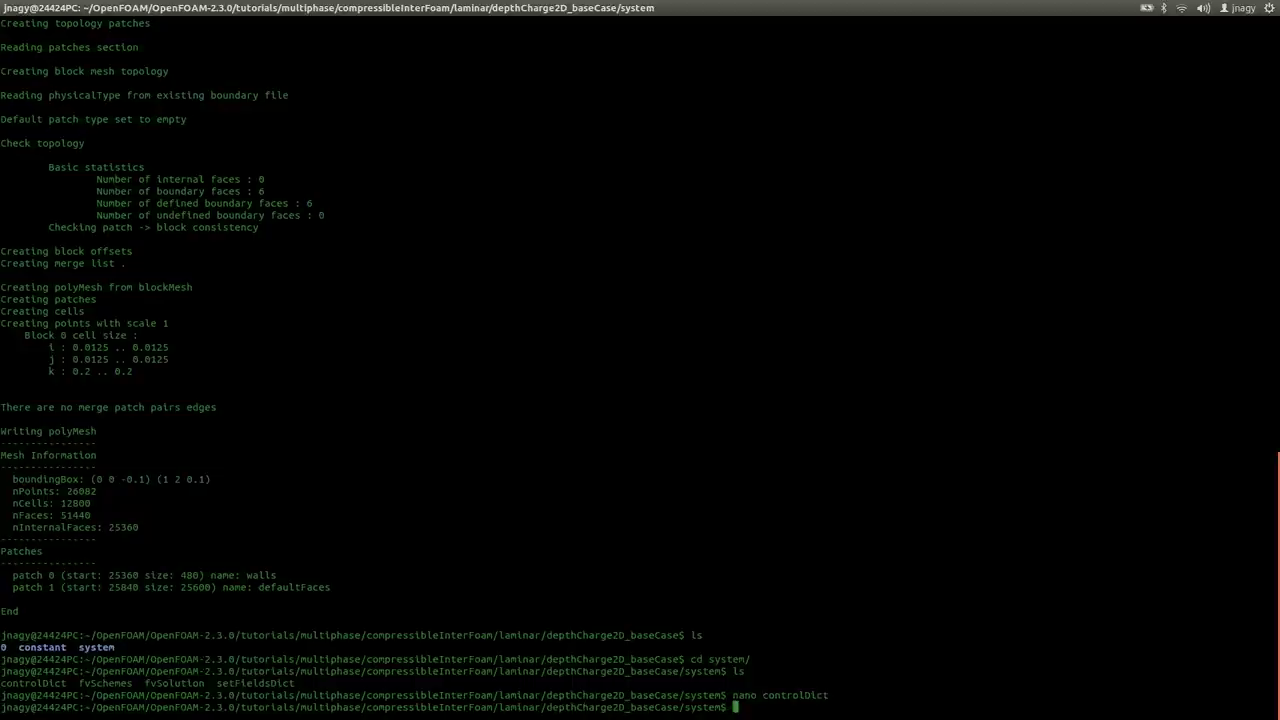
- Open fvSchemes in nano, examine the time, gradient and divergence schemes, and close the file
text(ano f)
key(ctrl+c)
text(nano fvS)
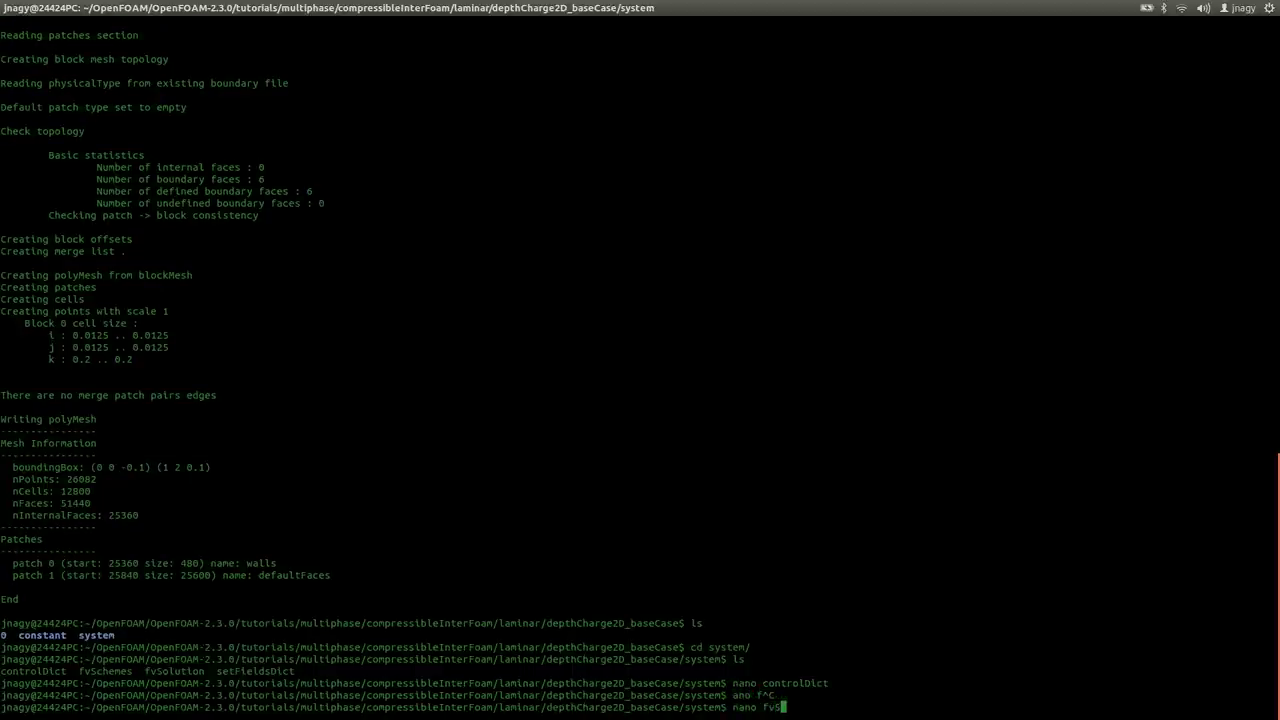
text(chemes)
key(Return)
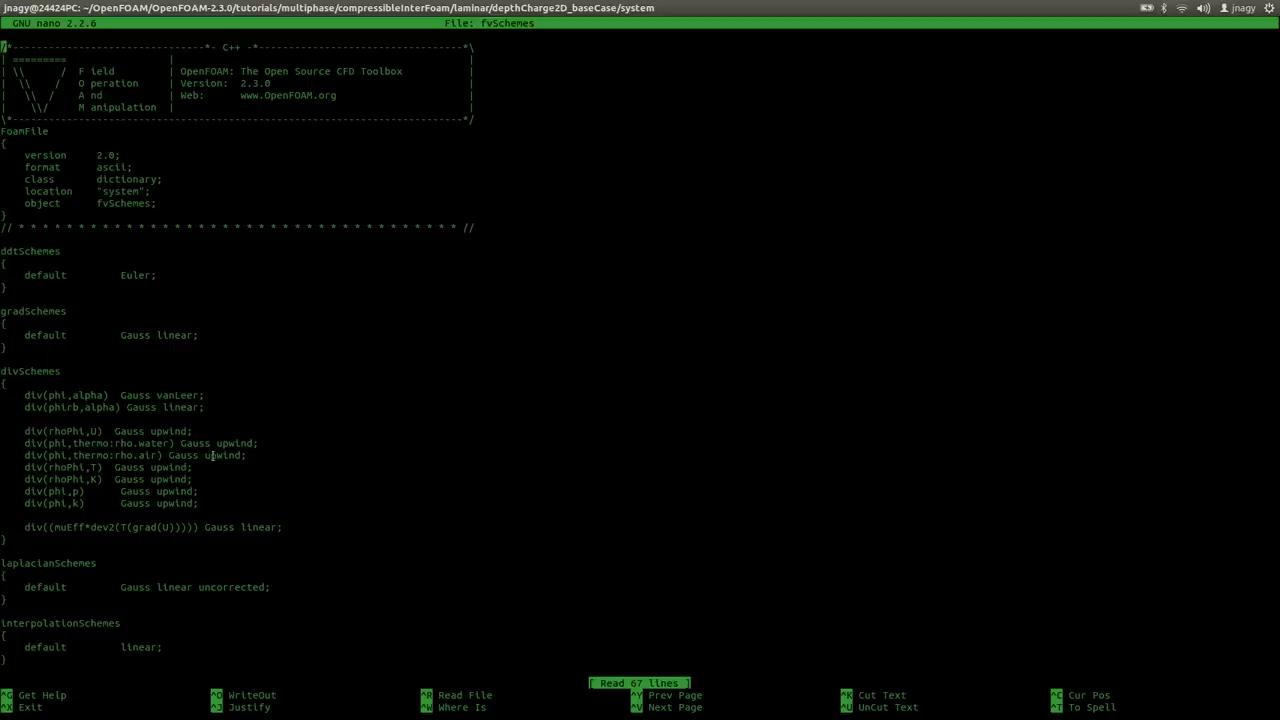
double_click(137, 275)
double_click(173, 336)
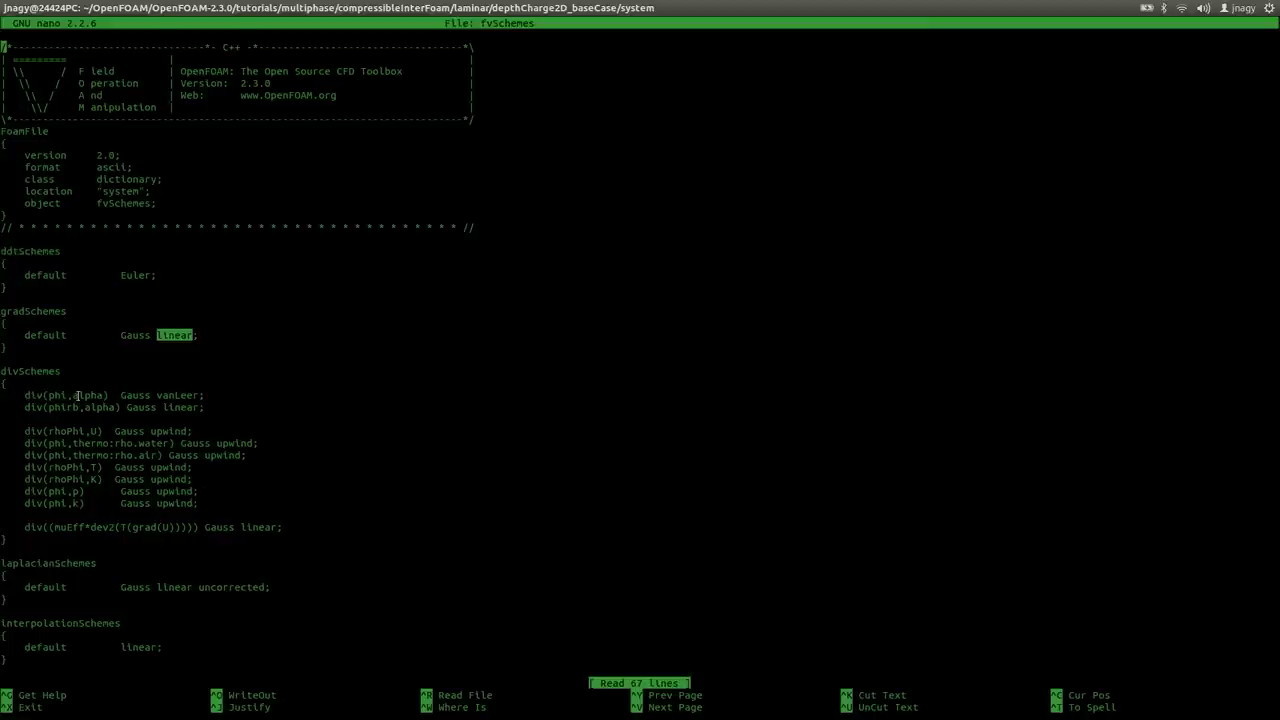
double_click(176, 396)
click(182, 407)
double_click(182, 407)
click(173, 428)
key(ctrl+x)
- Open fvSolution in nano, review the solver entries through to the PIMPLE settings, and close the file
text(nano)
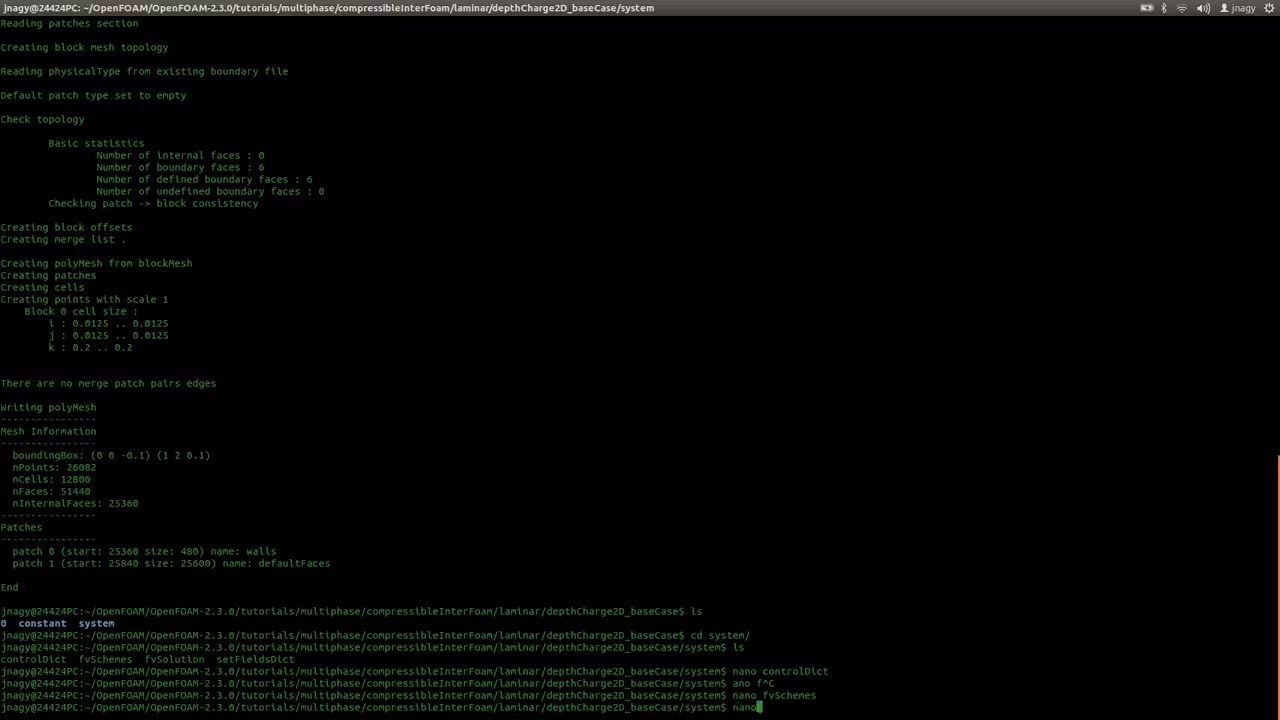
text( fvSo)
key(Tab)
key(Return)
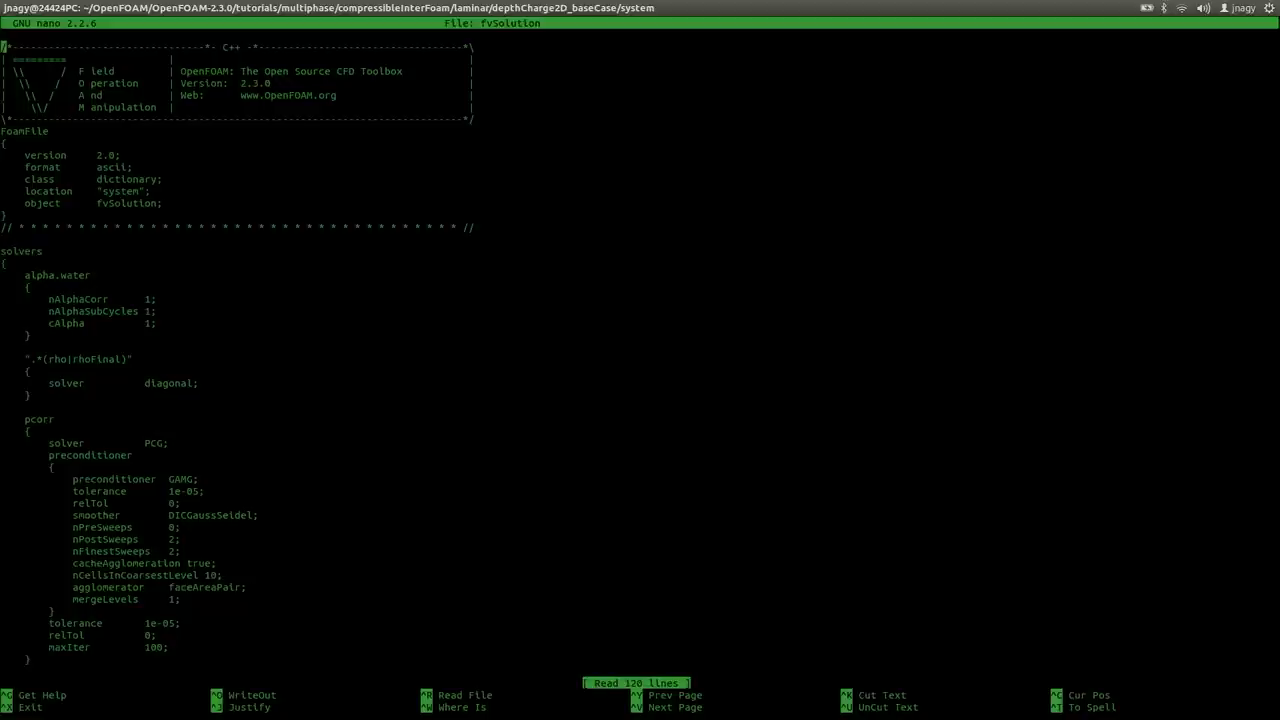
key(ctrl+v)
key(ctrl+v)
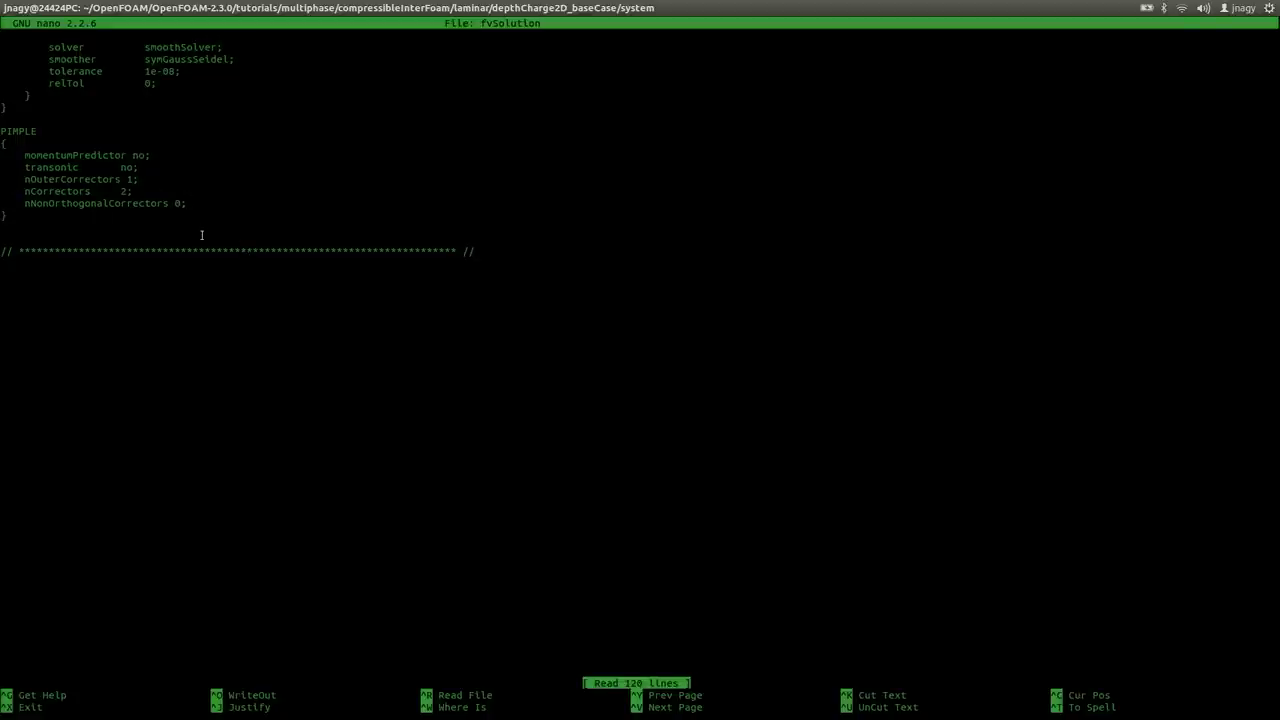
key(ctrl+x)
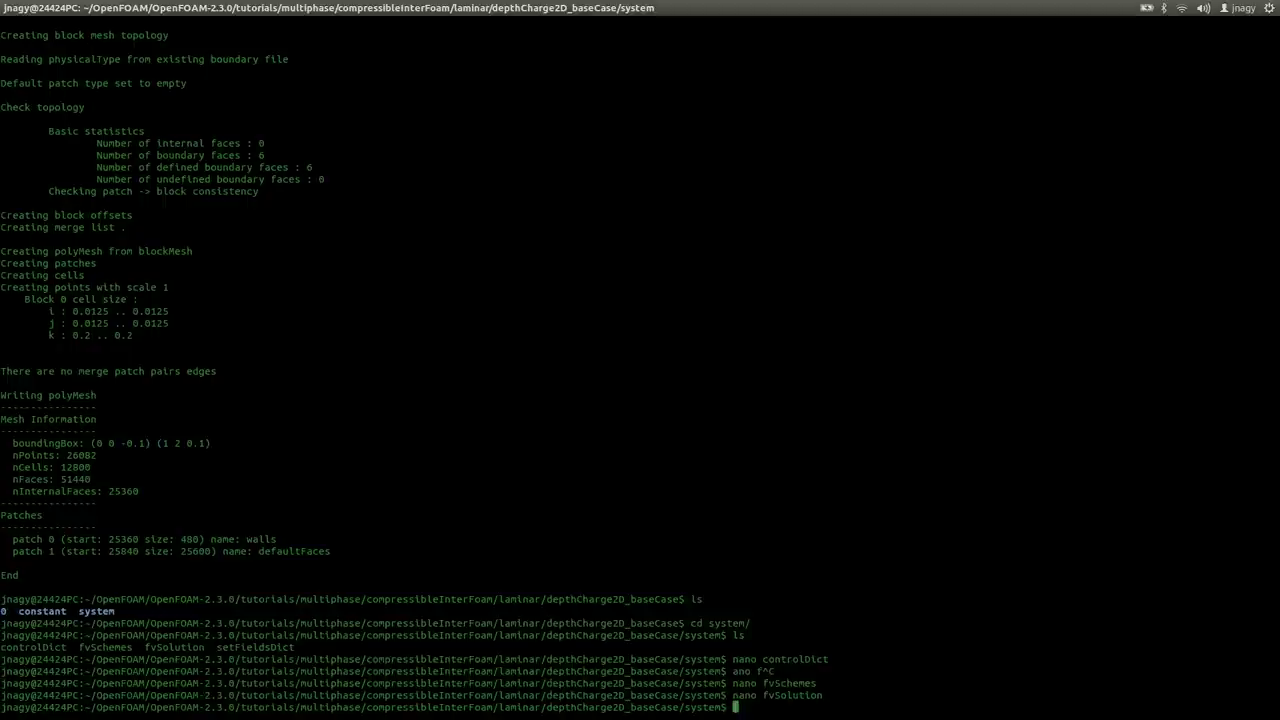
- Open setFieldsDict in nano and examine the default field values and the sphereToCell and boxToCell regions
text(nano sy)
key(BackSpace)
text(e)
key(Tab)
key(Return)
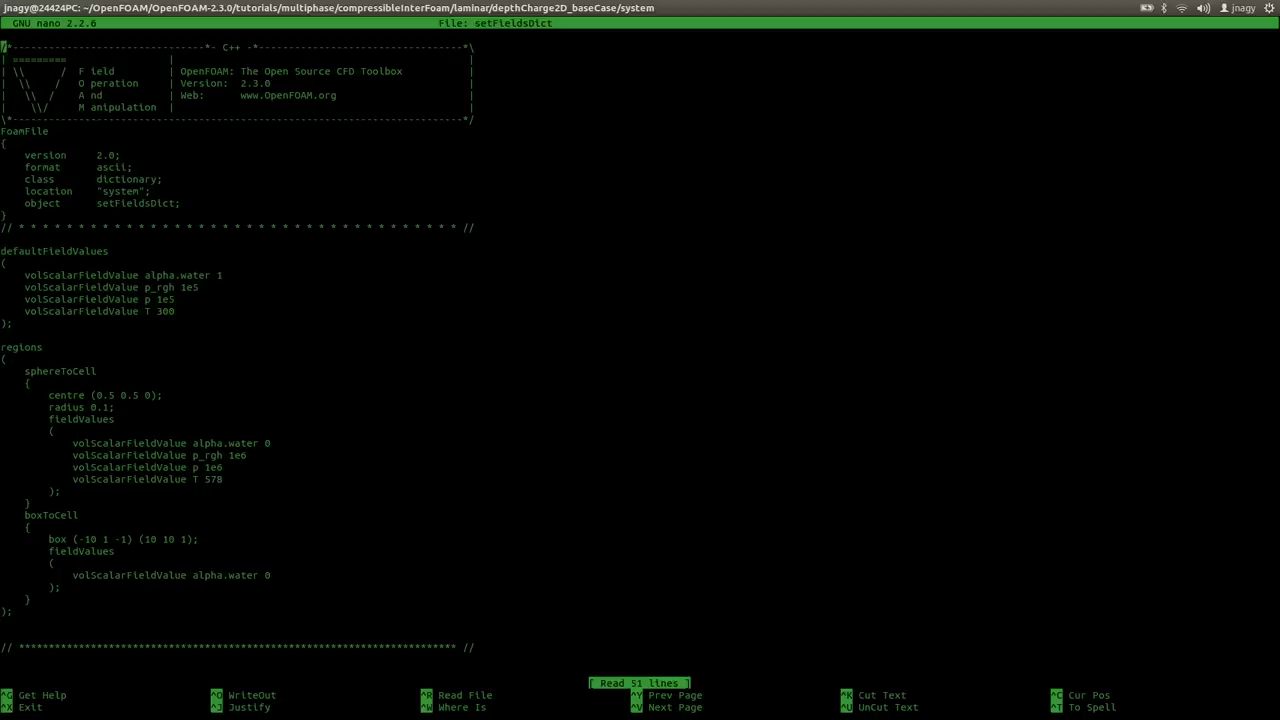
double_click(180, 274)
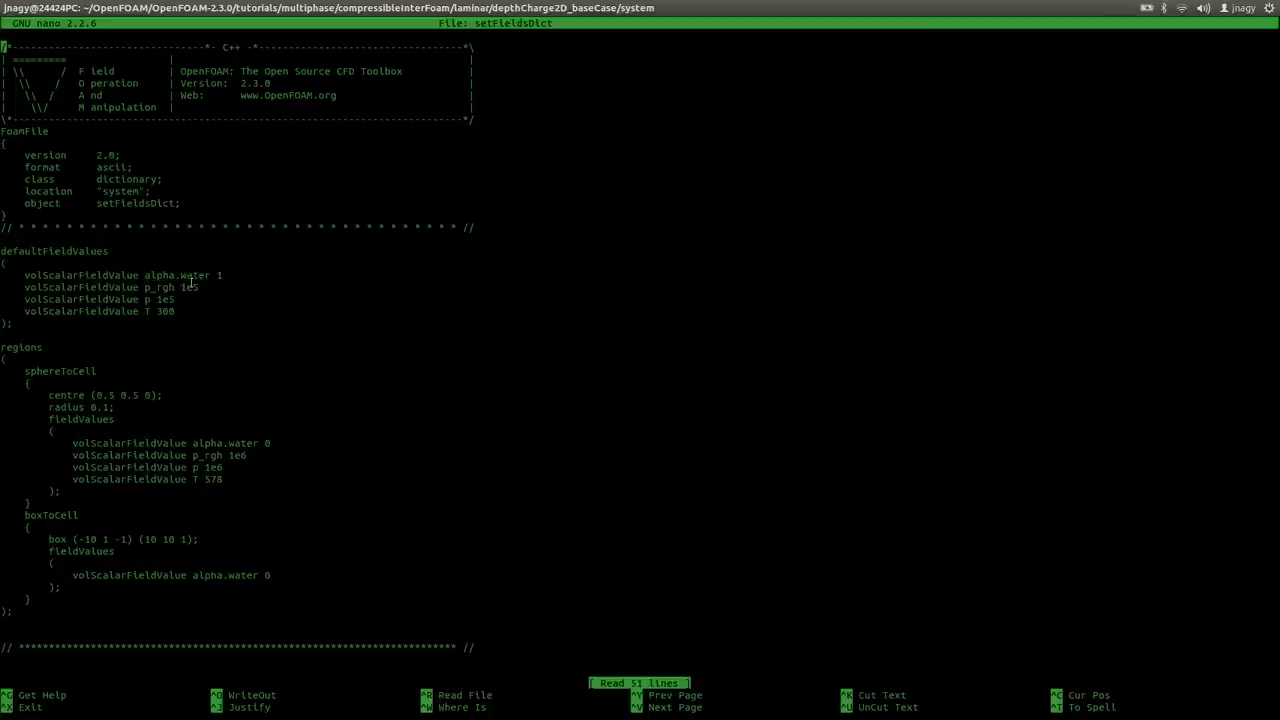
double_click(189, 287)
double_click(165, 299)
double_click(165, 311)
double_click(65, 370)
double_click(54, 516)
double_click(69, 395)
double_click(117, 395)
- Compare the sphere and box field values in setFieldsDict with the Geometry slide in the Document Viewer
key(alt+Tab)
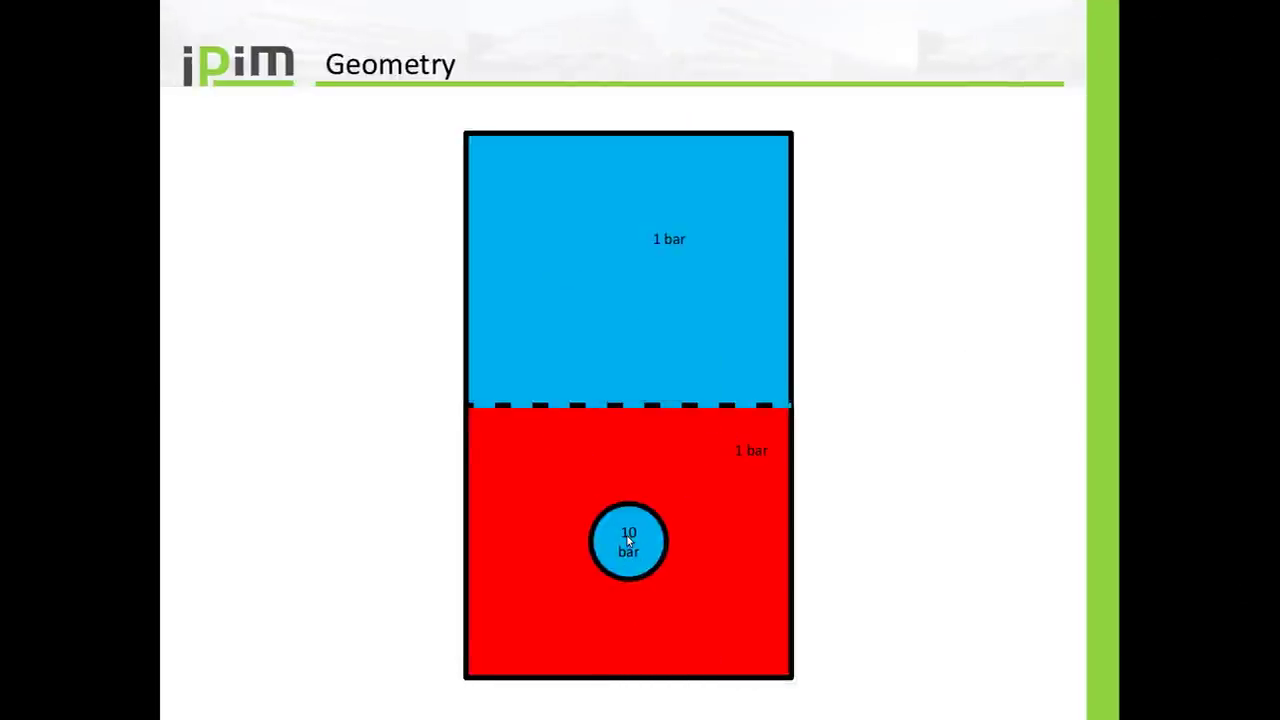
key(alt+Tab)
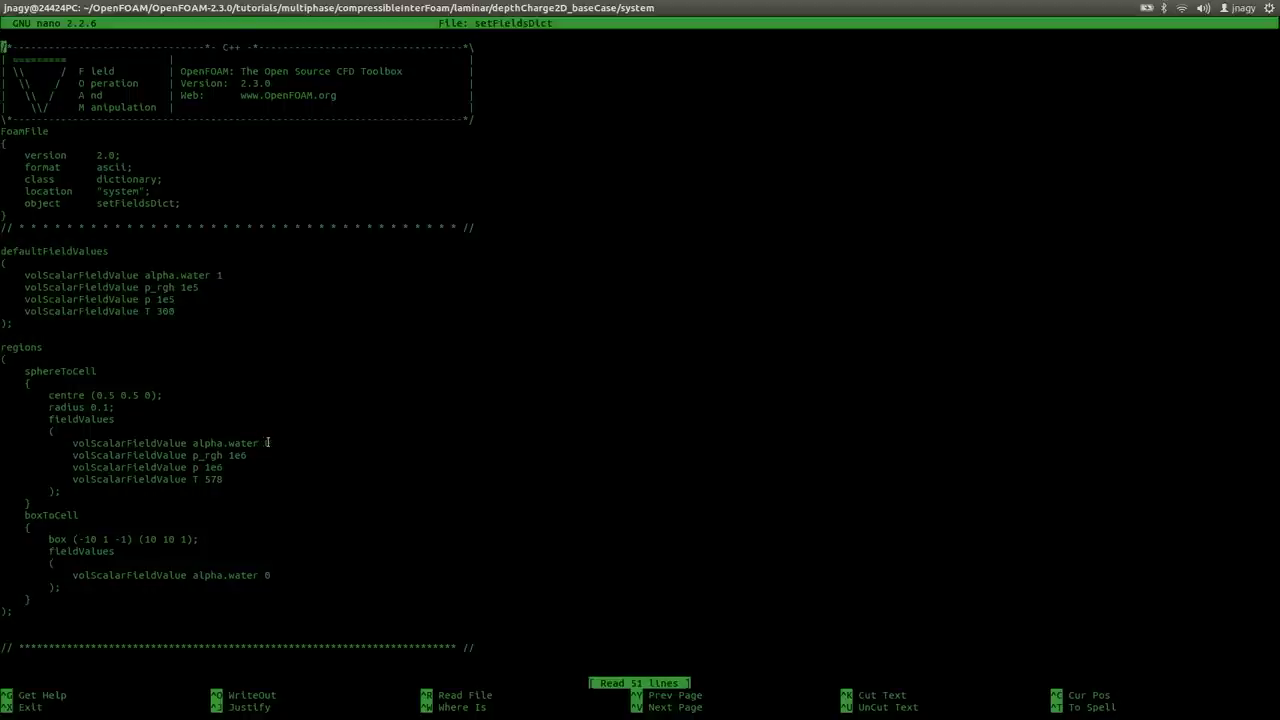
drag(262, 443, 268, 443)
double_click(237, 455)
drag(193, 577, 274, 575)
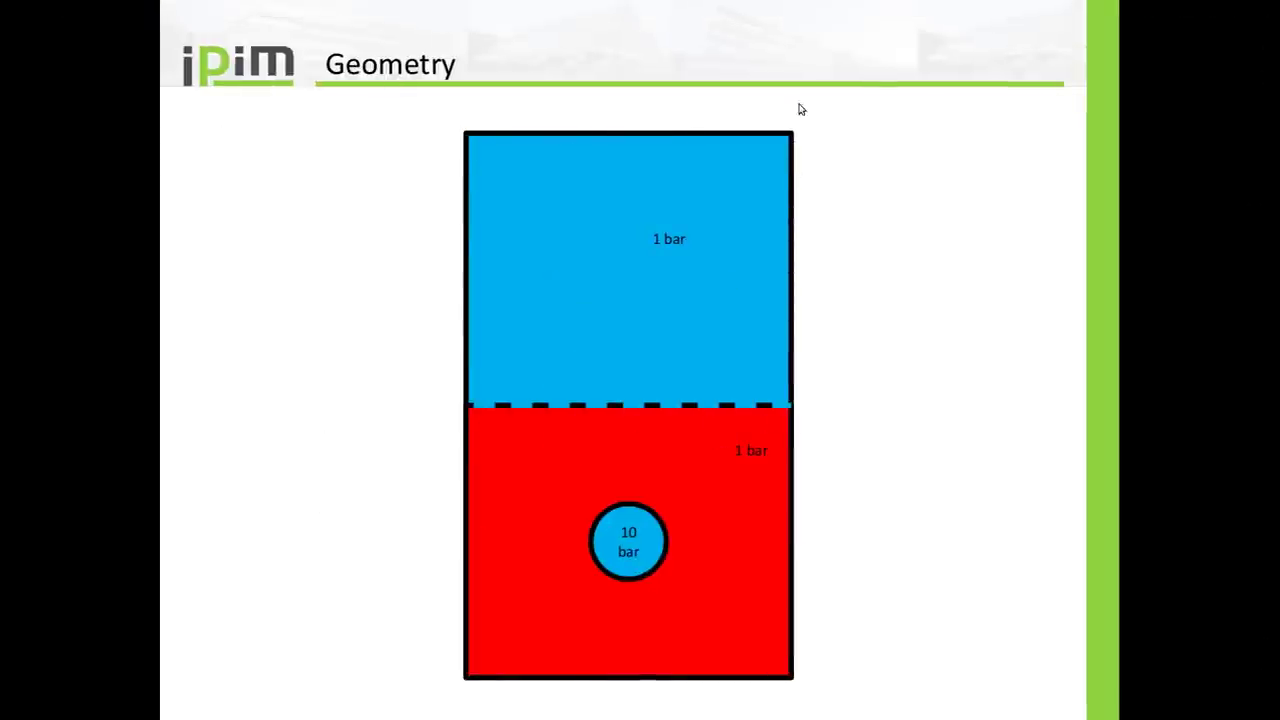
key(ctrl+alt+Right)
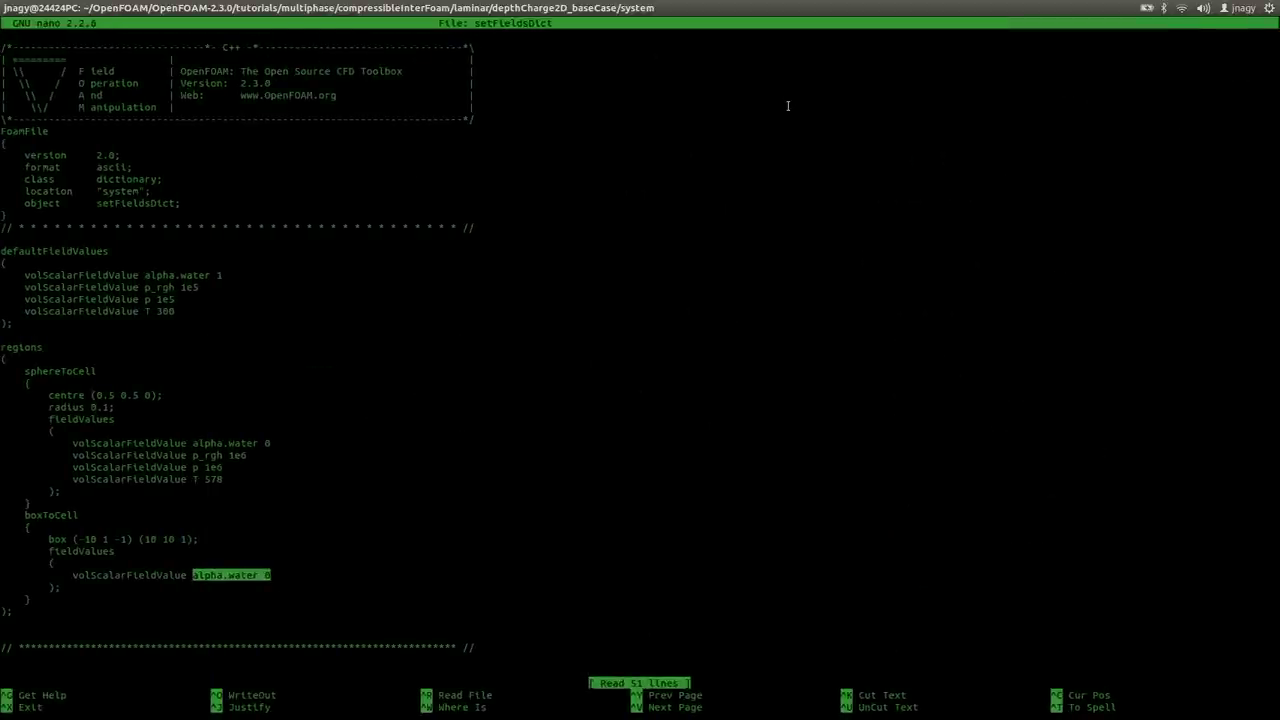
- Close setFieldsDict, return to the depthCharge2D_baseCase directory, and initialize the fields with setFields
key(ctrl+x)
text(cd ..)
key(Return)
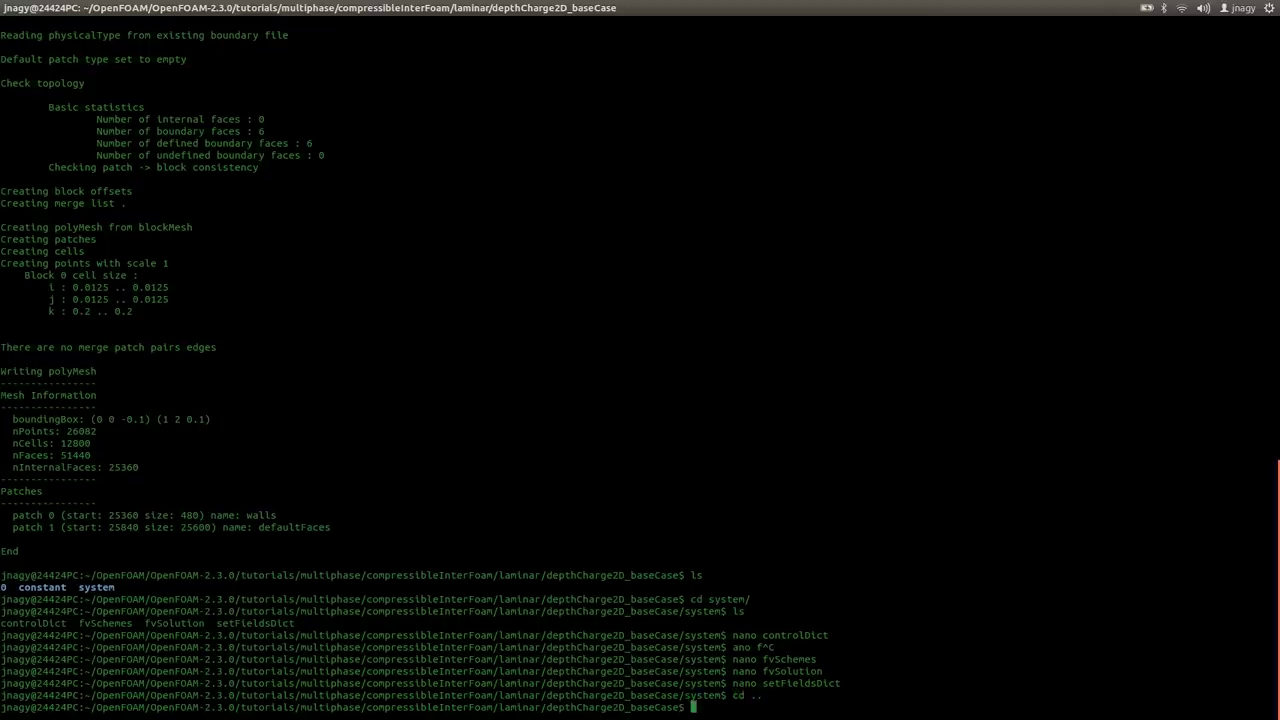
text(setFields)
key(Return)
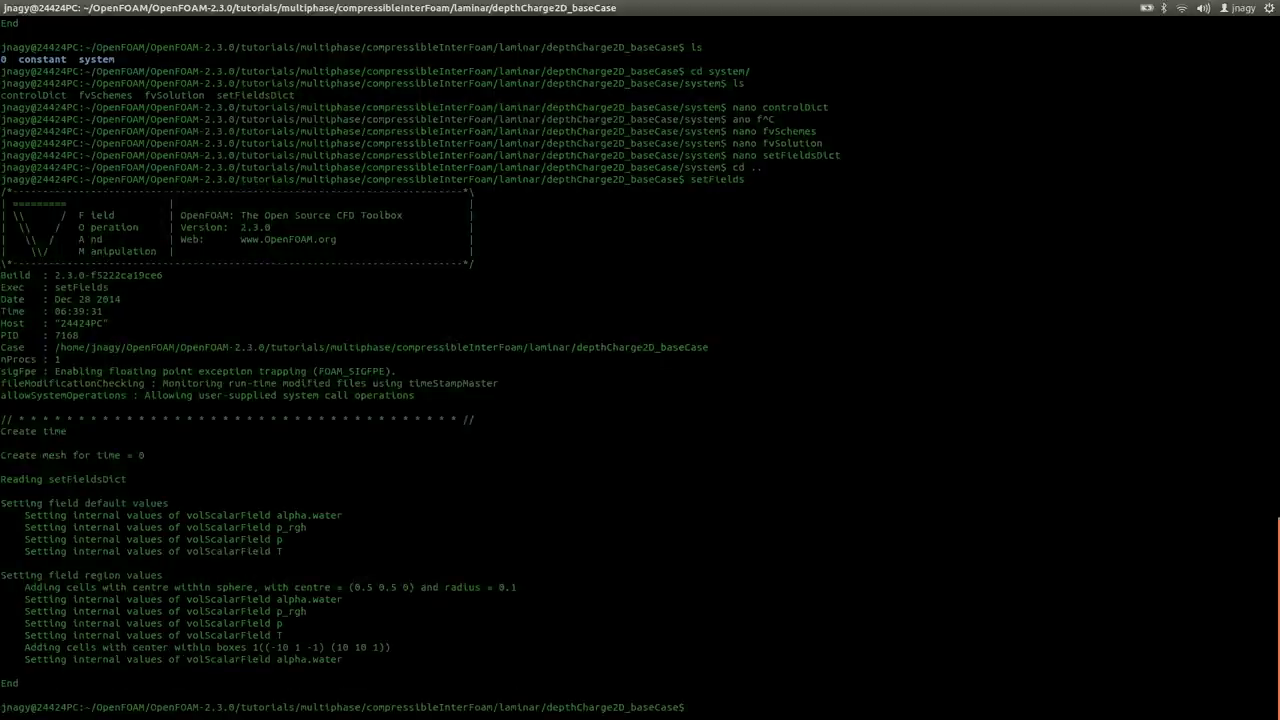
- List the case directory, then inspect the internal field values in 0/alpha.water with nano and close the file
text(ls)
key(Return)
text(nano 0/alpha.water)
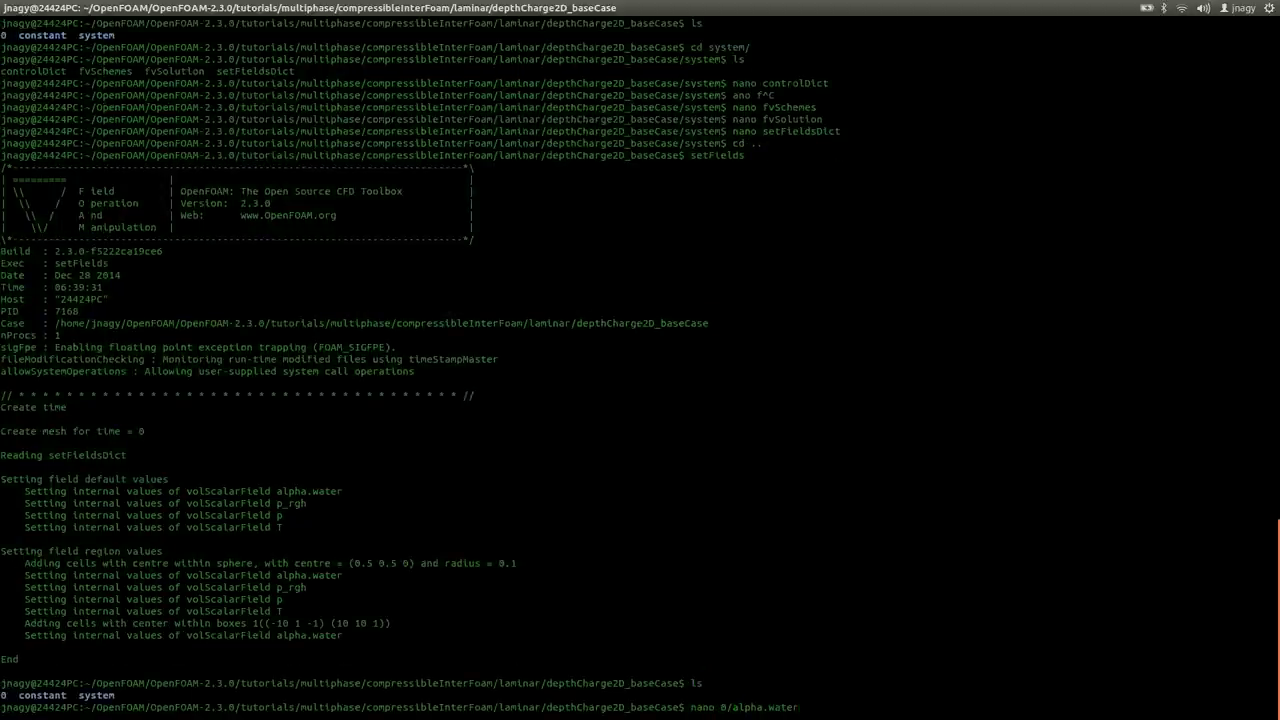
key(Return)
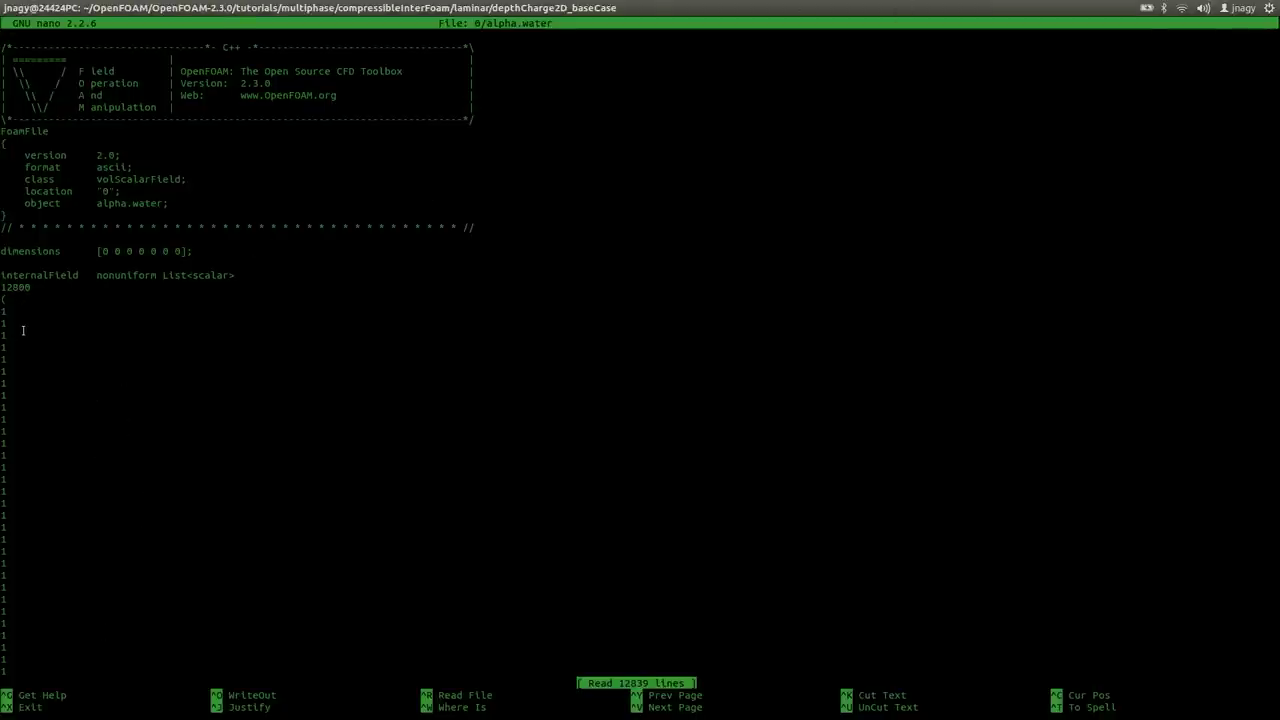
key(ctrl+v)
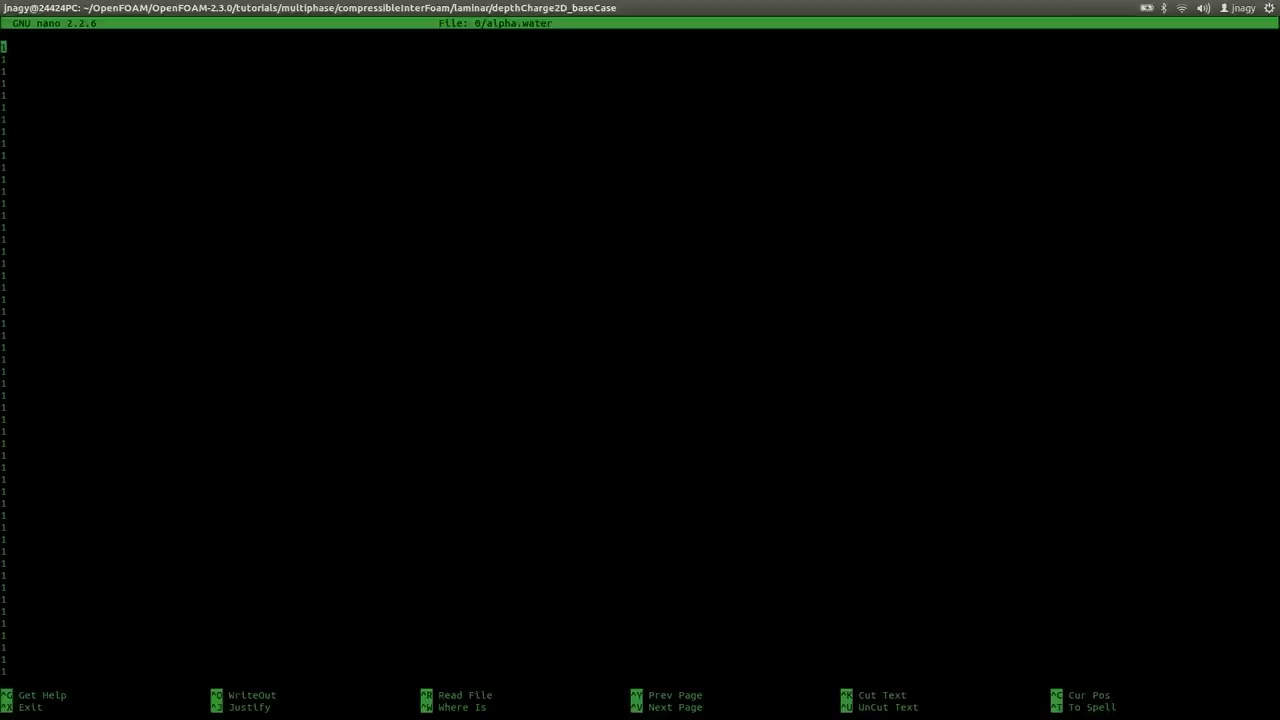
key(ctrl+y)
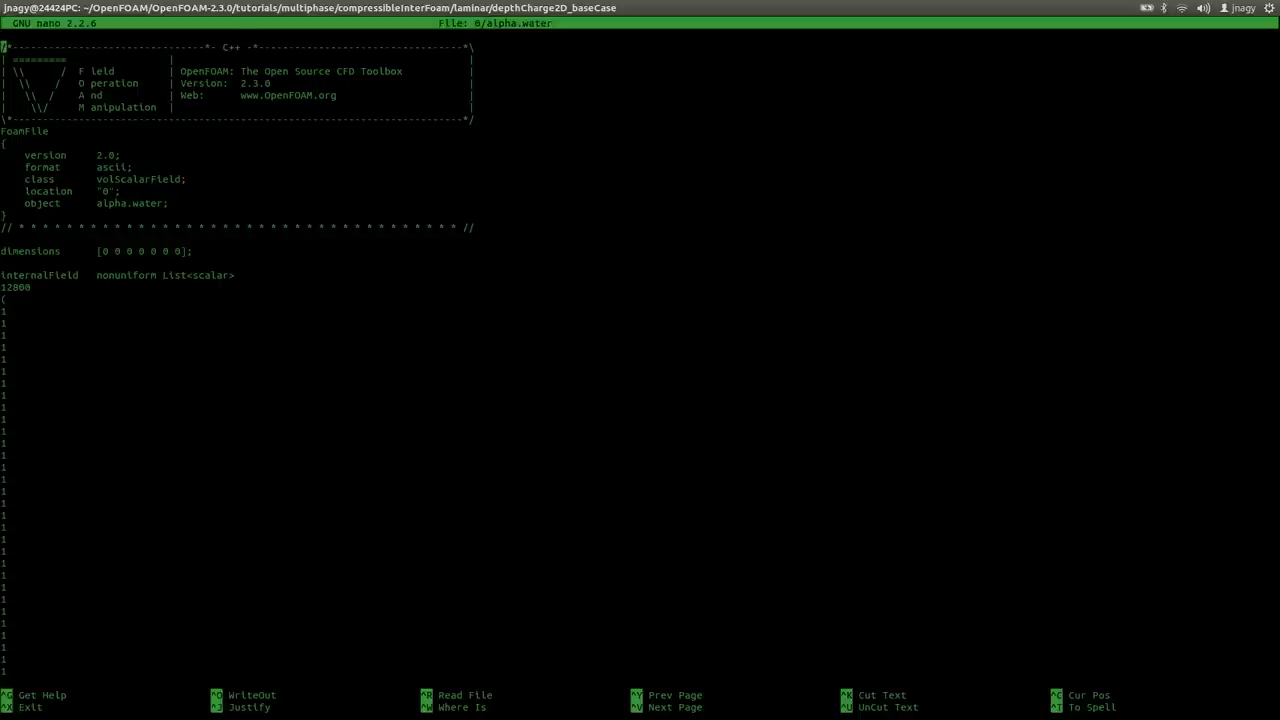
key(ctrl+x)
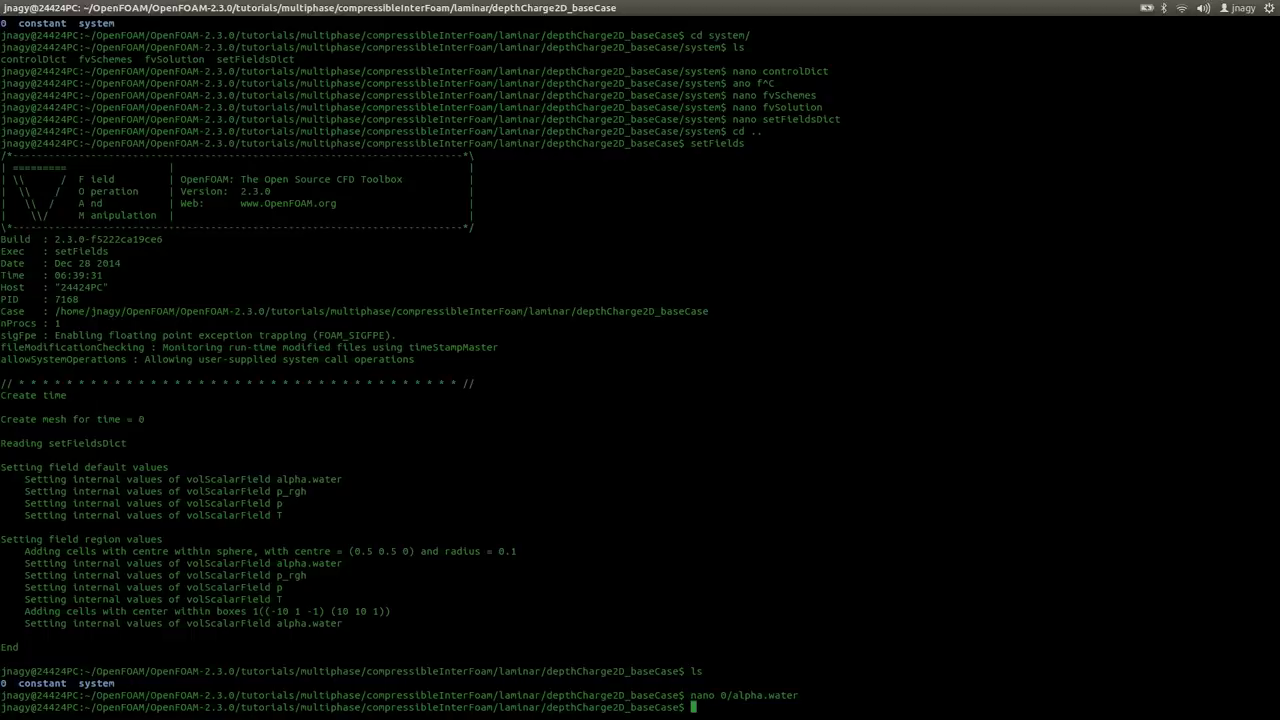
- Open 0/p_rgh in nano, inspect its internal field values, and close the file
text(nano 0/p_rgh)
key(Return)
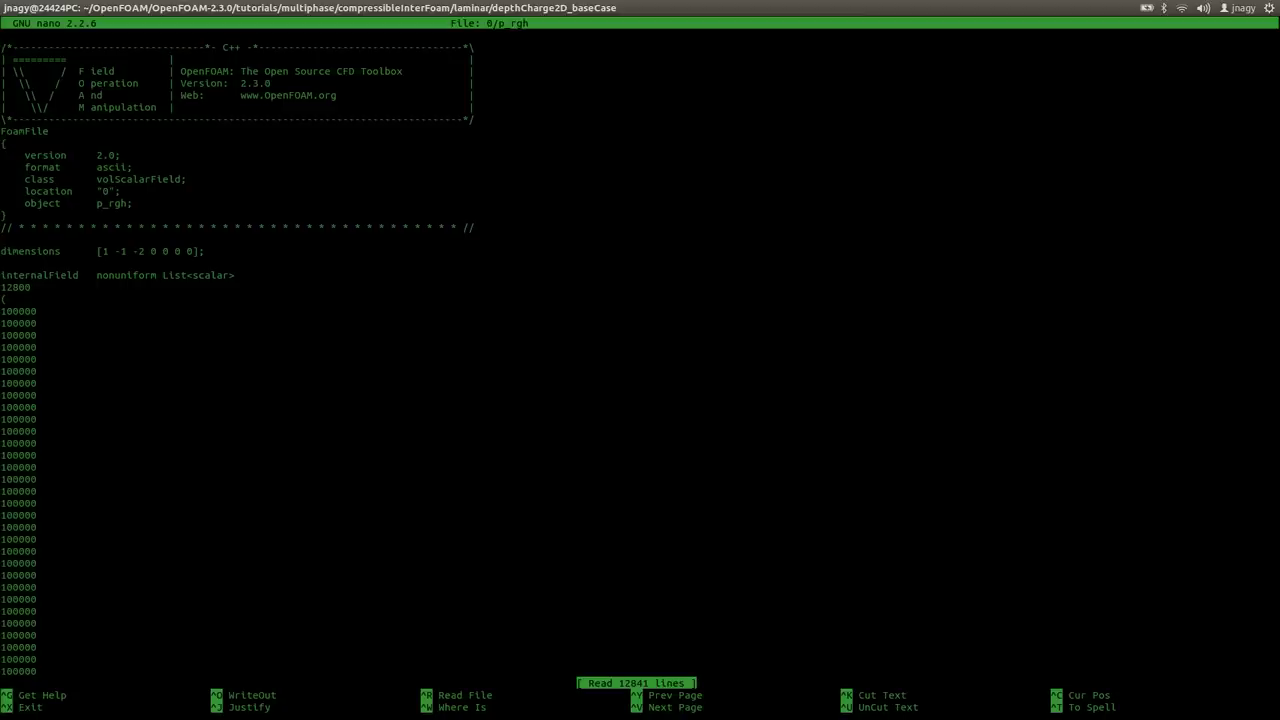
key(ctrl+v)
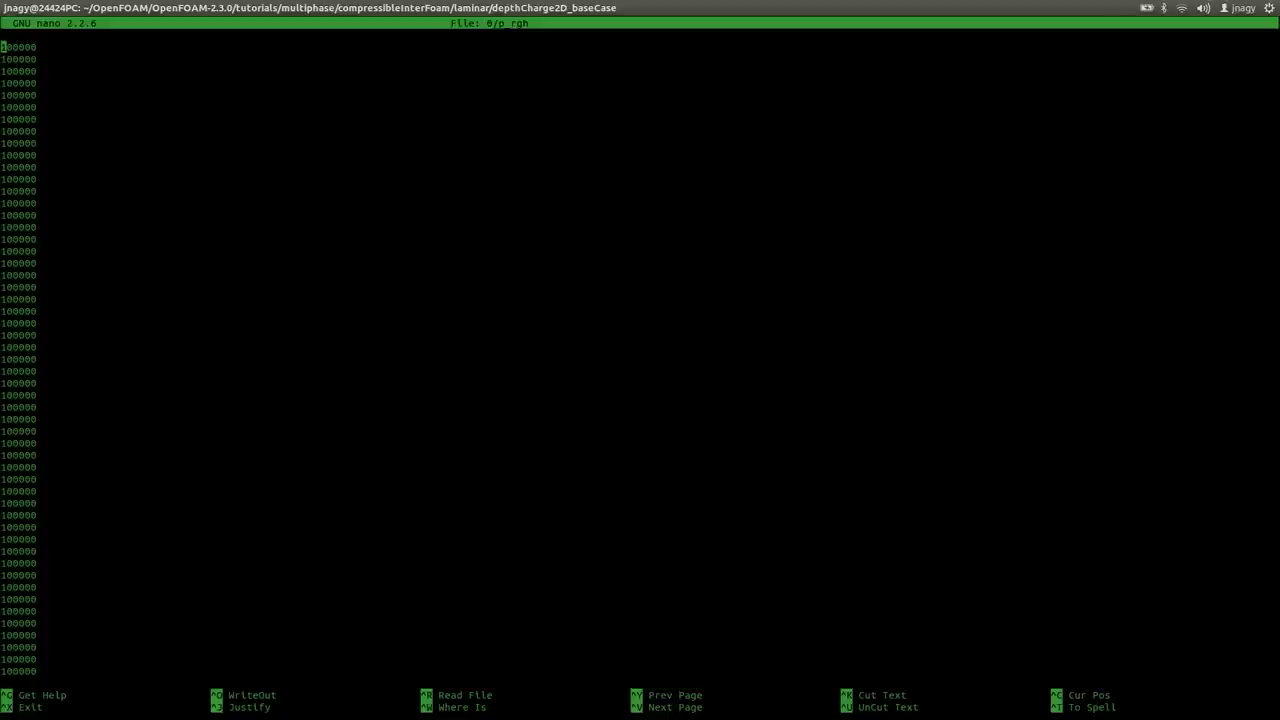
key(ctrl+y)
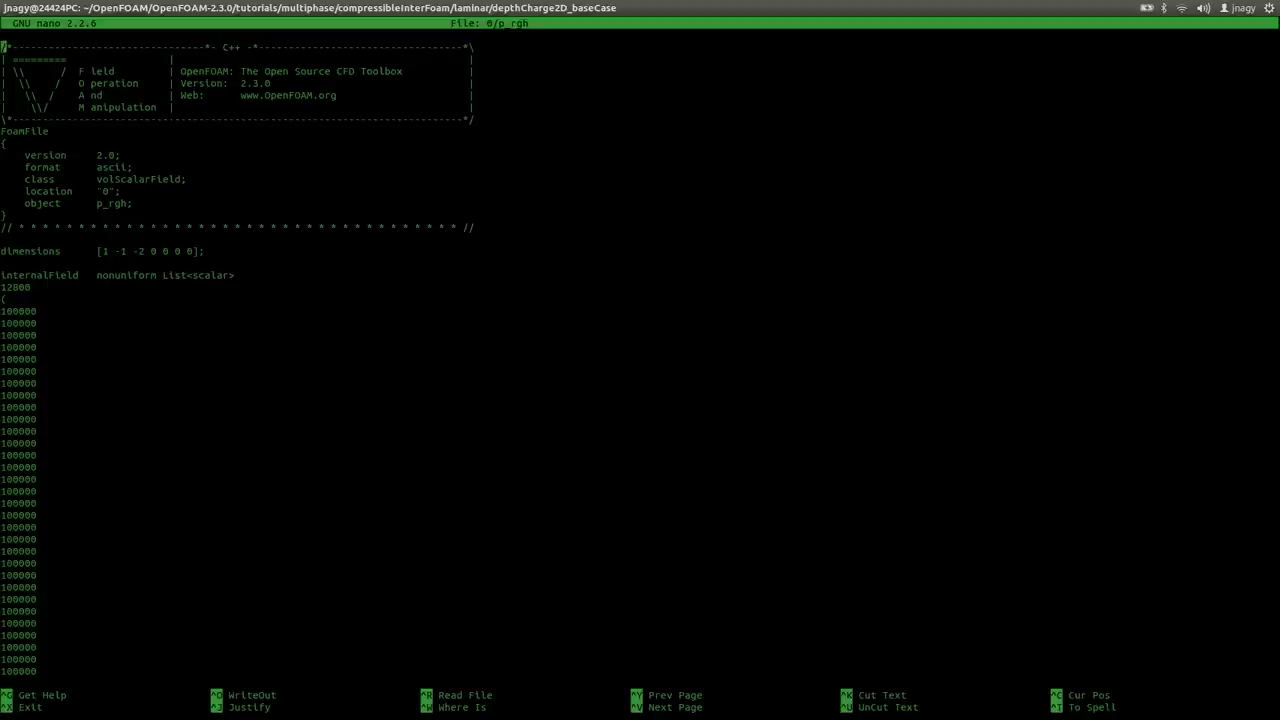
key(ctrl+x)
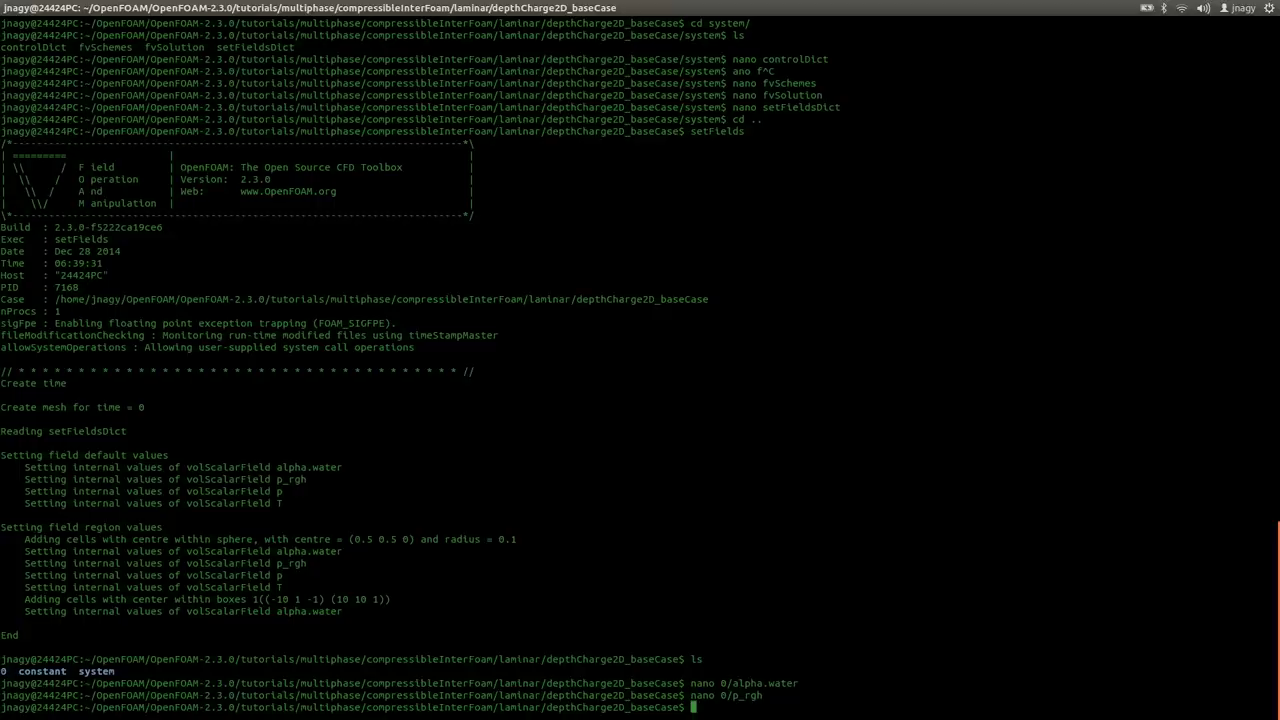
- Start the compressibleInterFoam solver, interrupt the run, and list the case directory
text(compressibleInterFoam)
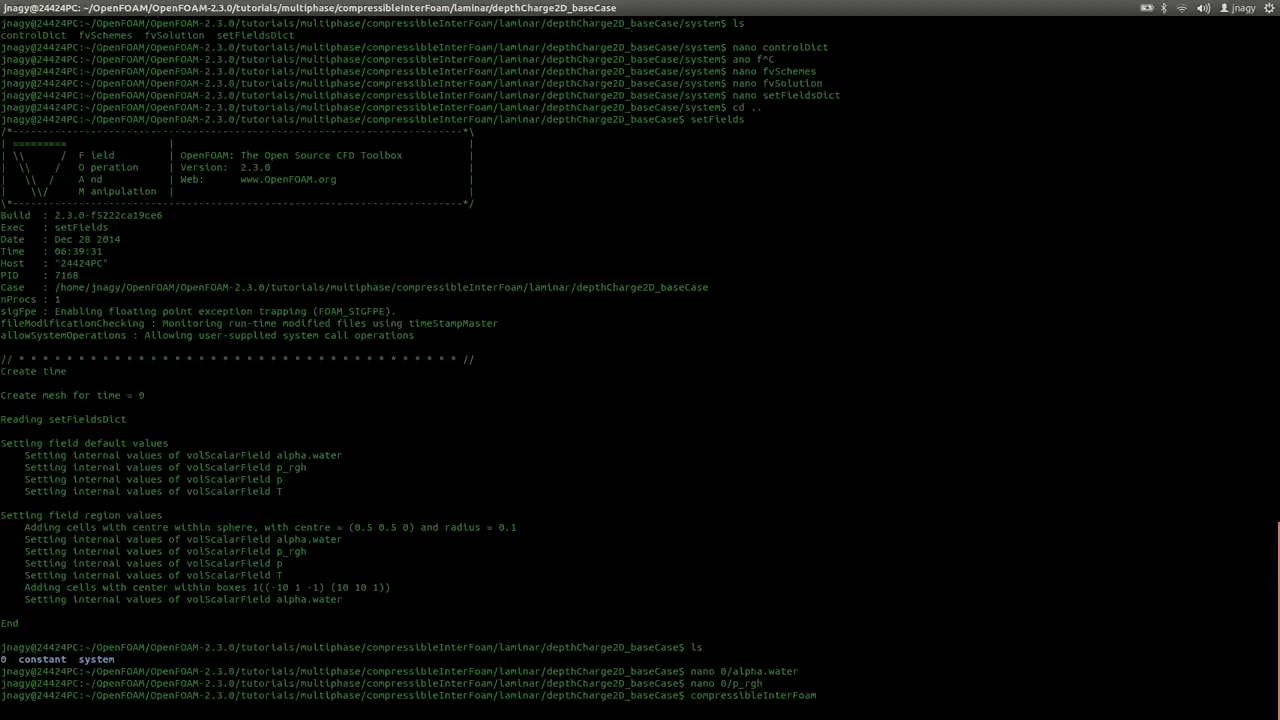
key(Return)
key(ctrl+c)
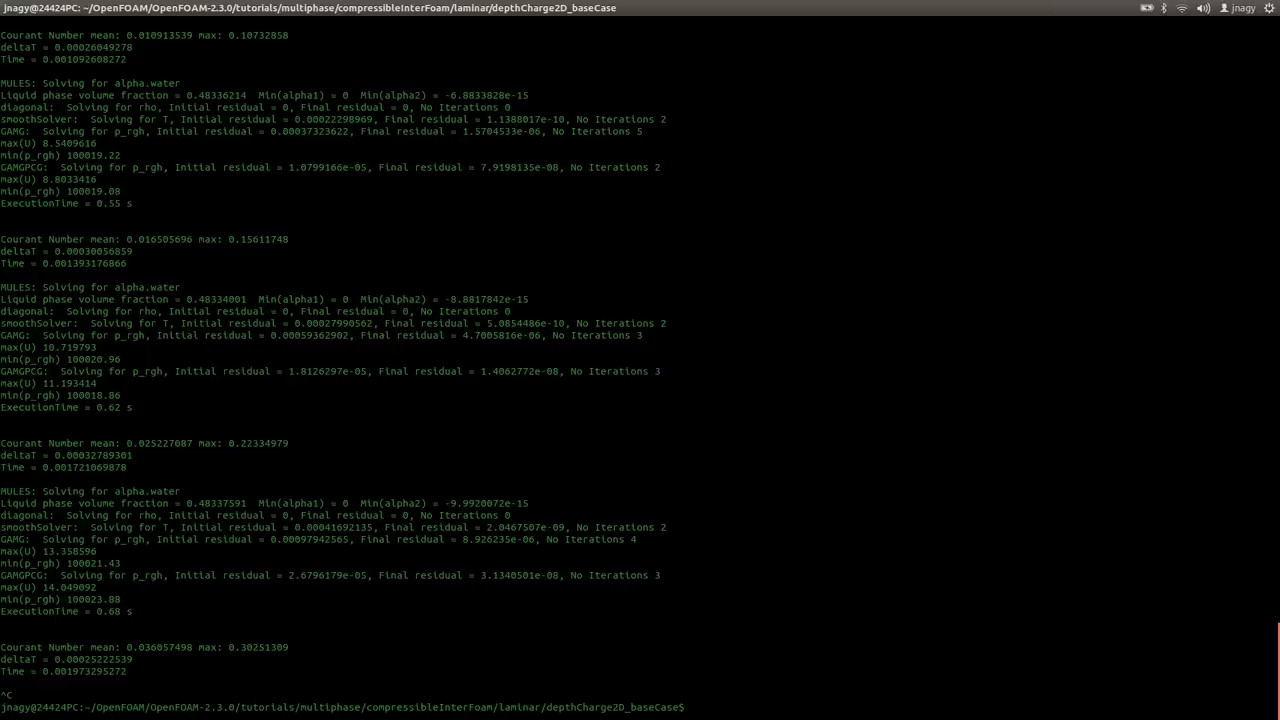
text(ls)
key(Return)
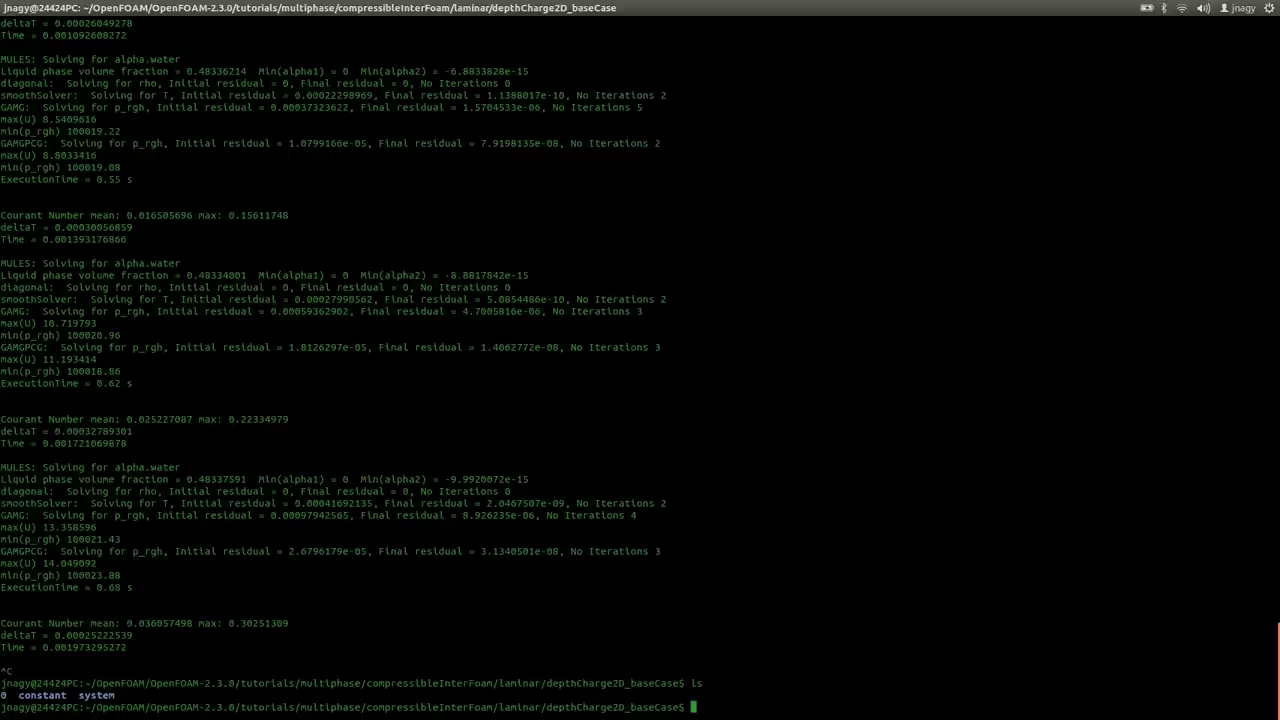
- Move up to the laminar directory and list its cases
text(cd ..)
key(Return)
text(ls)
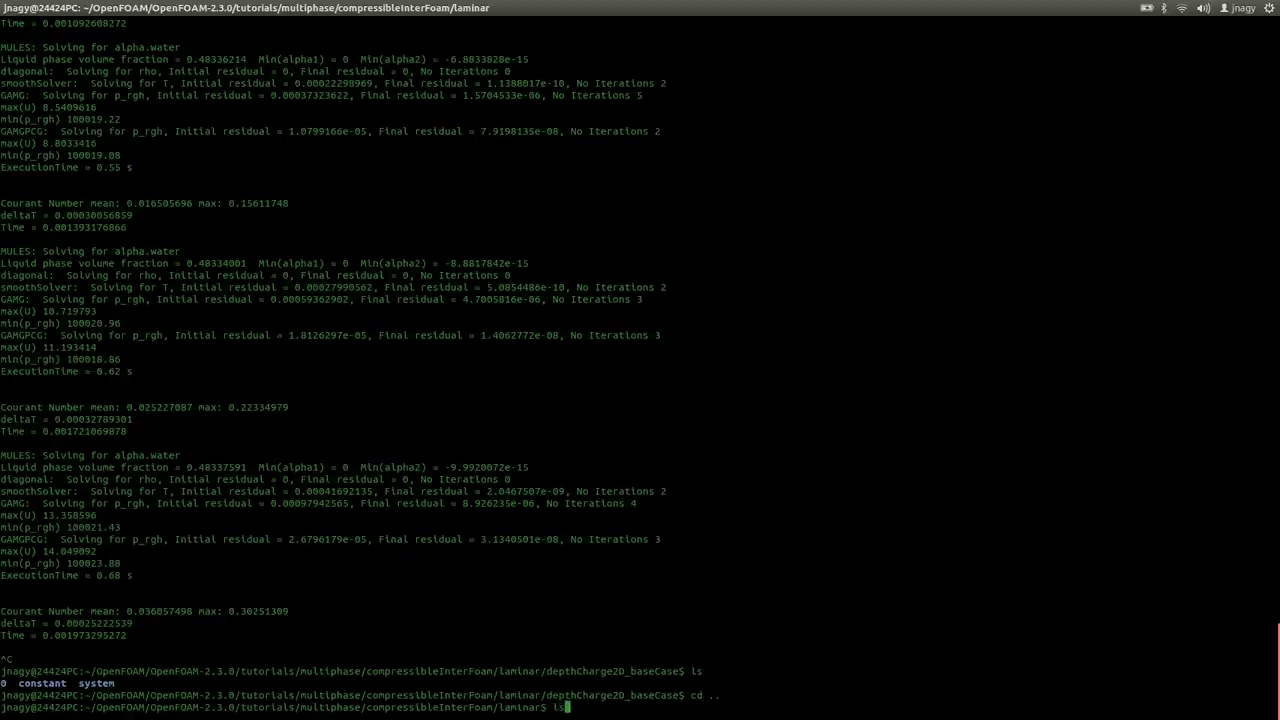
key(Return)
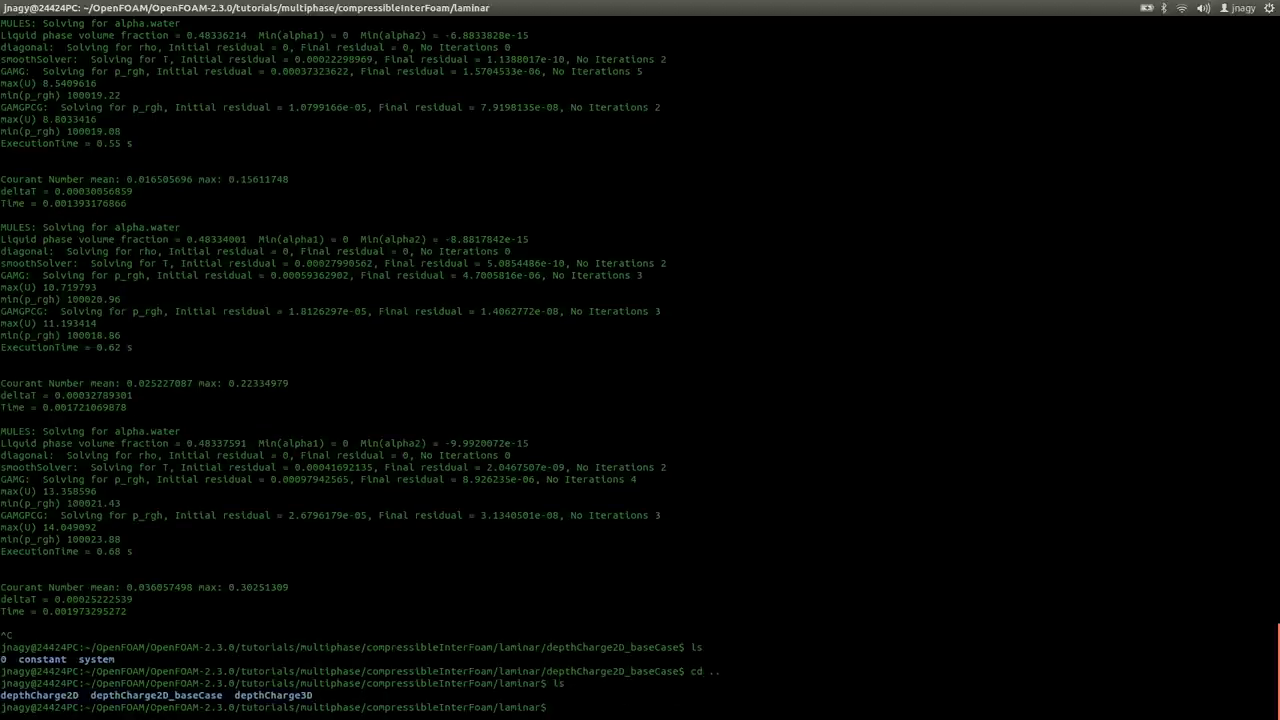
- Try to copy the depthCharge2D_baseCase directory to depthCharge2D_simple with a plain cp command
text(cp depthCharge2D_)
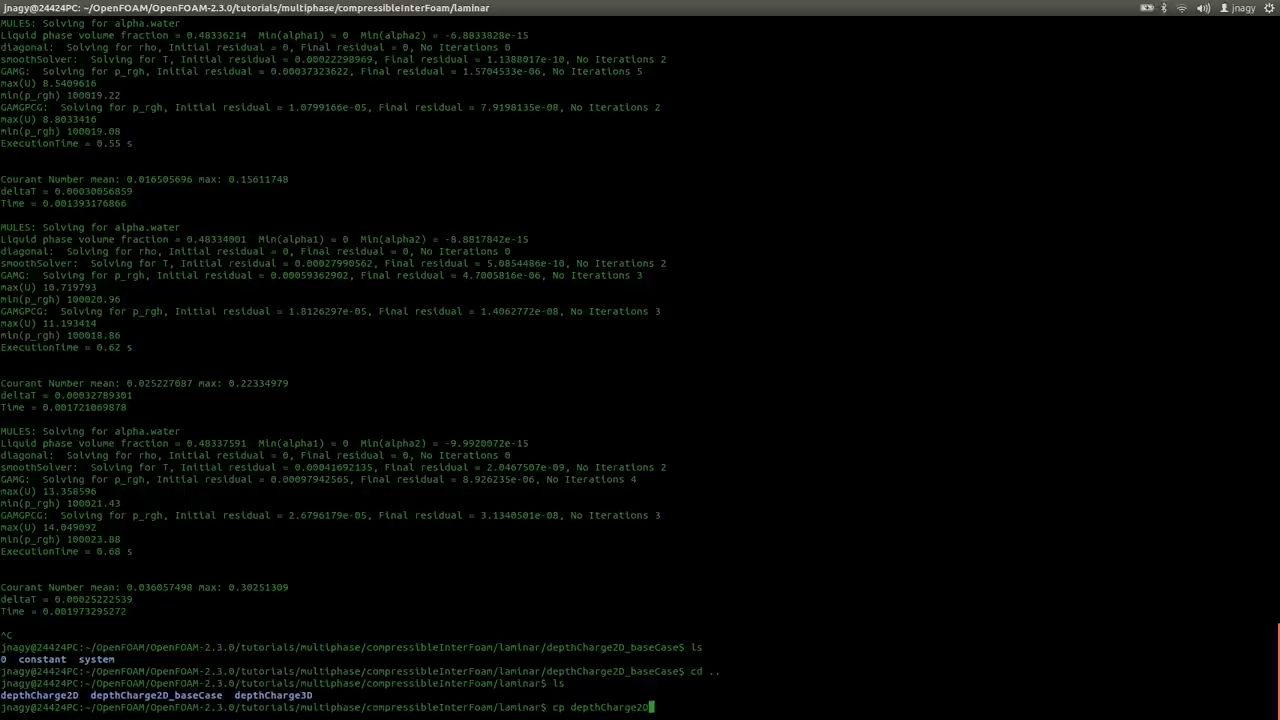
key(Tab)
text(d)
key(Tab)
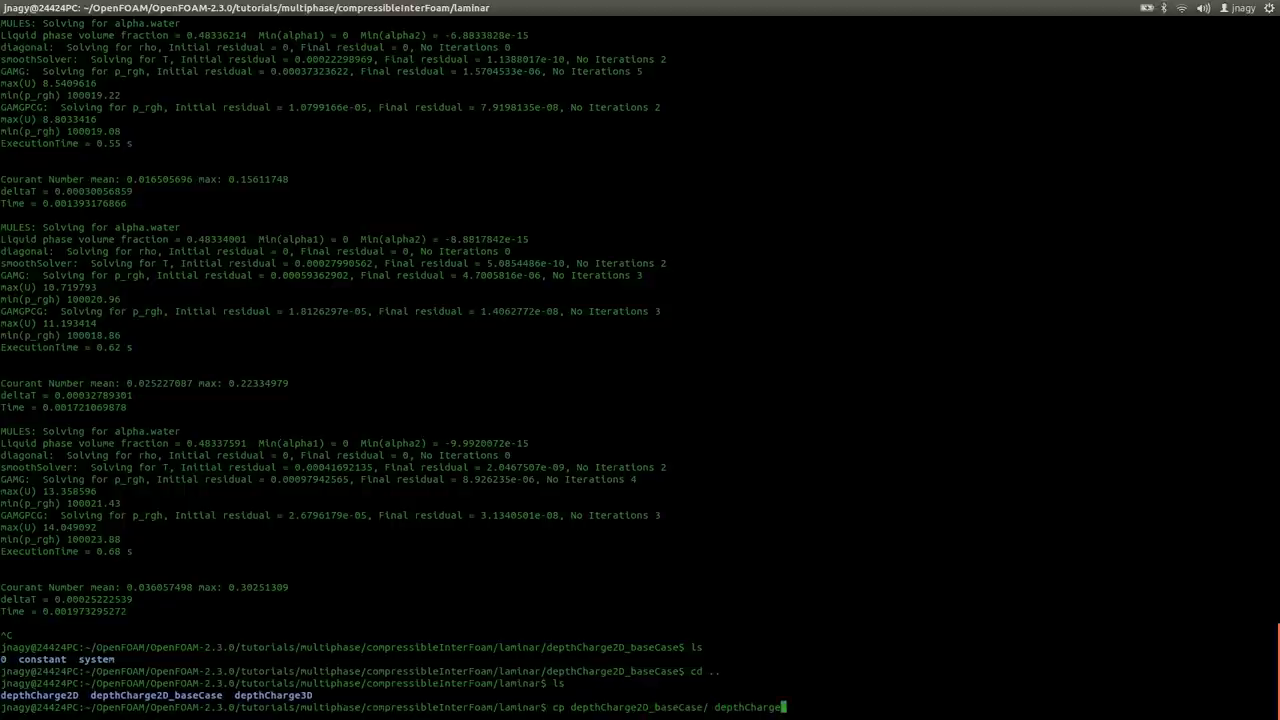
text(2D_)
key(Tab)
key(BackSpace)
key(BackSpace)
key(BackSpace)
key(BackSpace)
key(BackSpace)
key(BackSpace)
key(BackSpace)
key(BackSpace)
key(BackSpace)
text(stmple)
key(Return)
- Copy the depthCharge2D_baseCase directory recursively to depthCharge2D_simple using cp -r
key(Up)
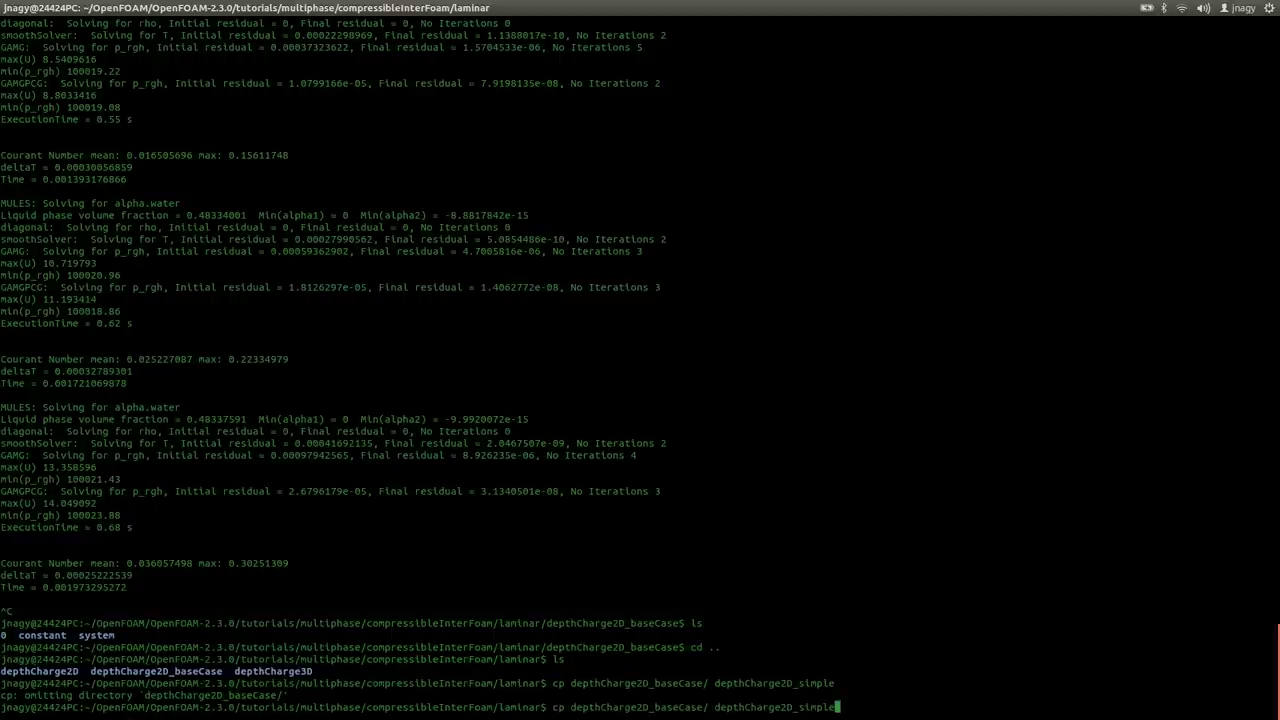
key(ctrl+Left)
key(ctrl+Left)
key(ctrl+Left)
key(ctrl+Left)
text(-r)
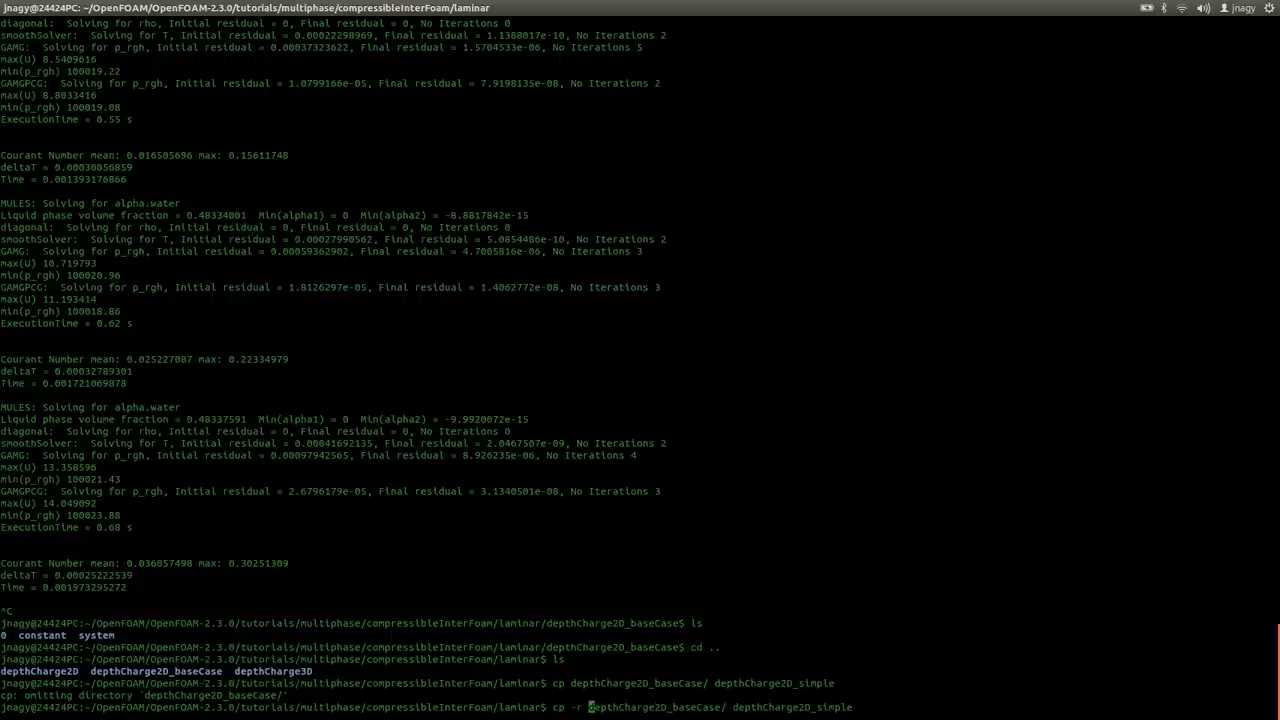
key(Return)
- Copy depthCharge2D_baseCase recursively to a second case directory called depthCharge2D_hier
key(Up)
key(BackSpace)
key(BackSpace)
key(BackSpace)
key(BackSpace)
key(BackSpace)
key(BackSpace)
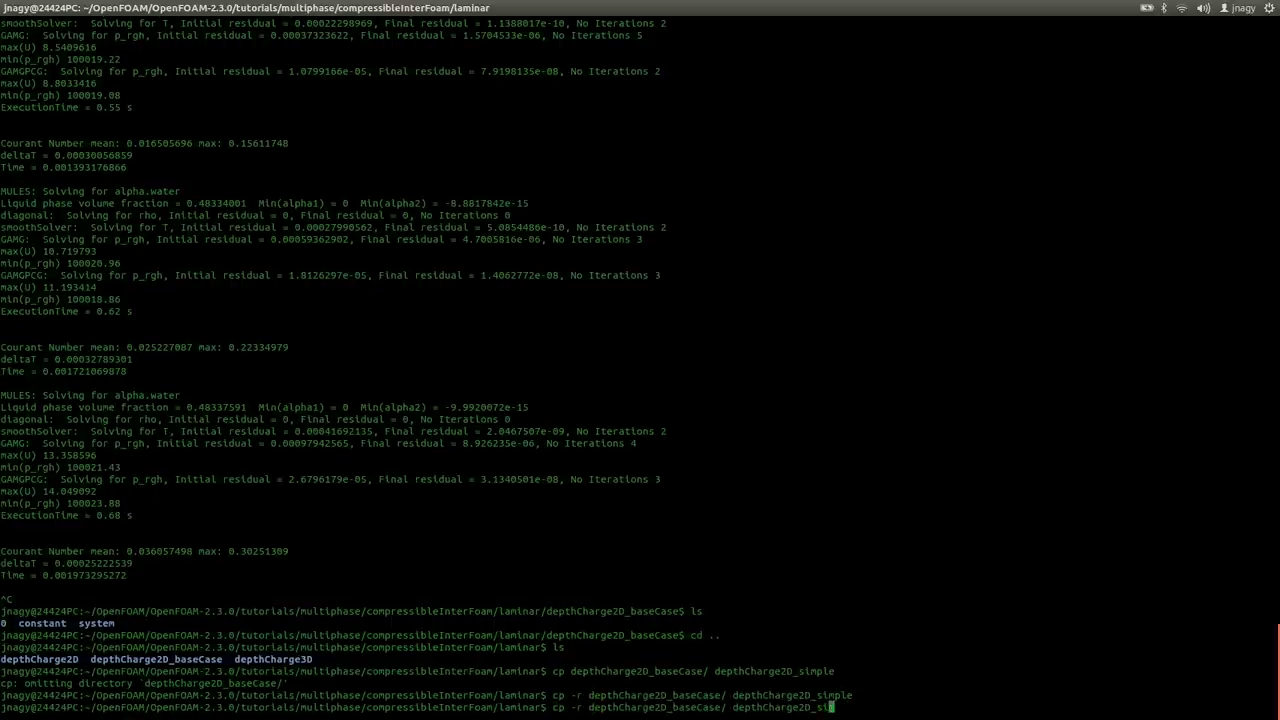
text(hier)
key(Return)
- Make another recursive copy of depthCharge2D_baseCase as depthCharge2D_scotch and list the laminar directory
key(Up)
key(BackSpace)
key(BackSpace)
key(BackSpace)
key(BackSpace)
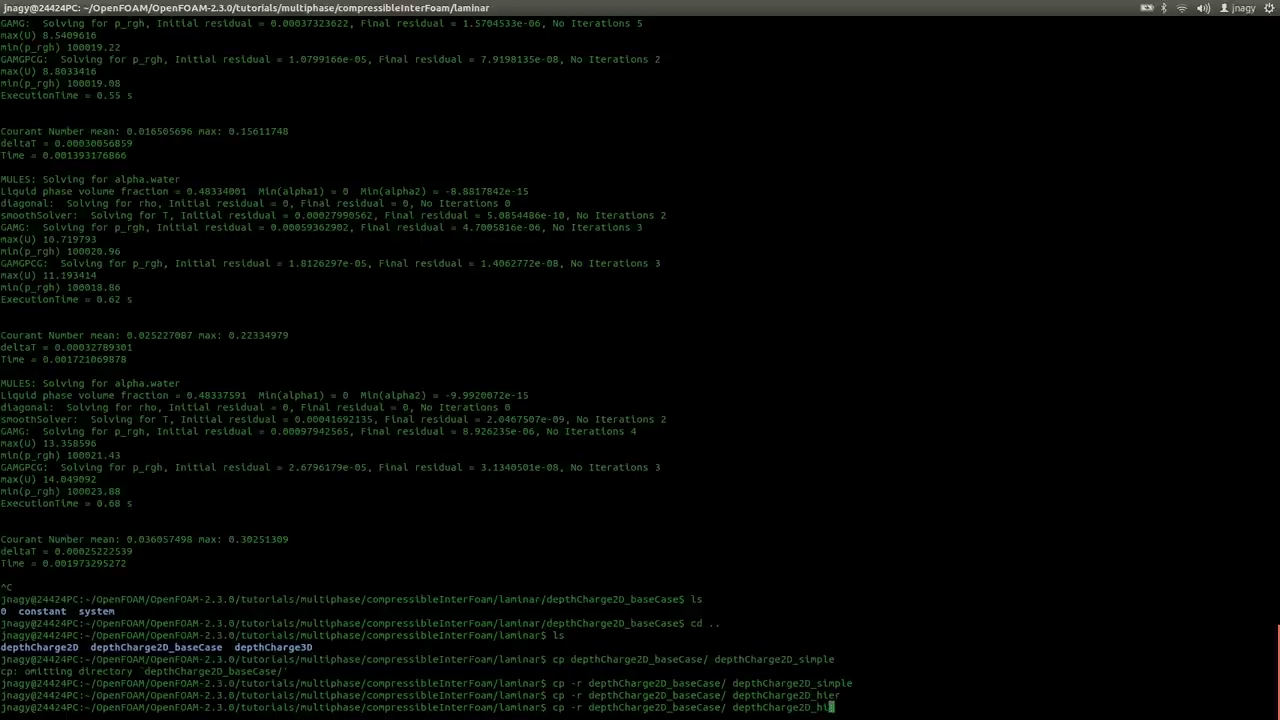
text(scotch)
key(Return)
text(ls)
key(Return)
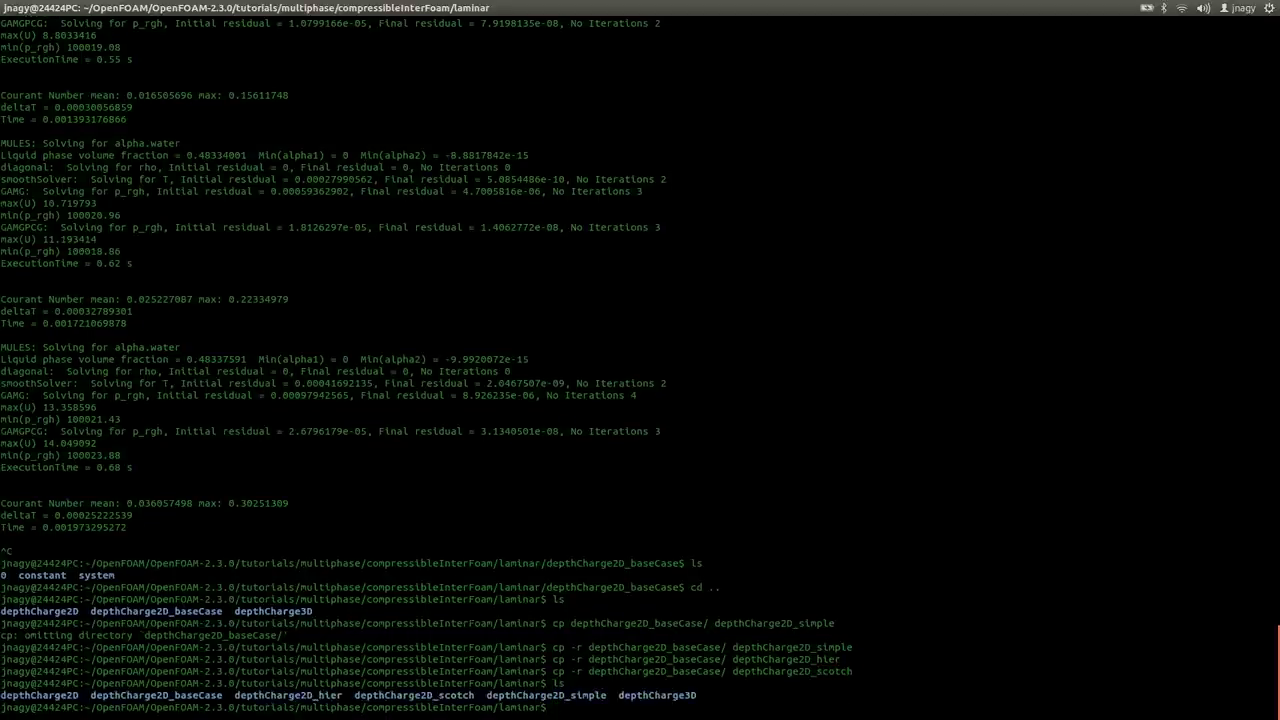